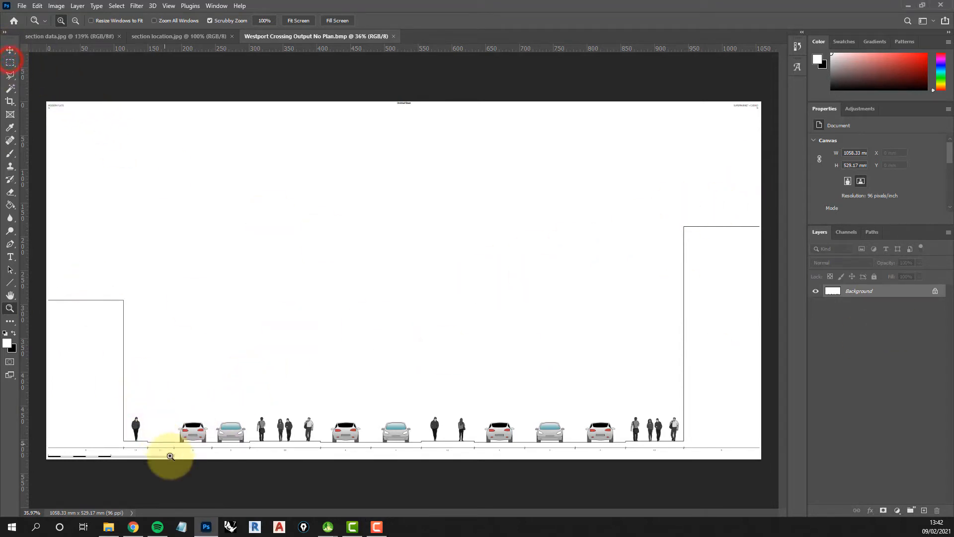
Select the scale bar in the drawing's lower-left corner with a rectangular marquee and copy it to a new layer.
{"action": "left_click", "coordinate": [92, 451]}
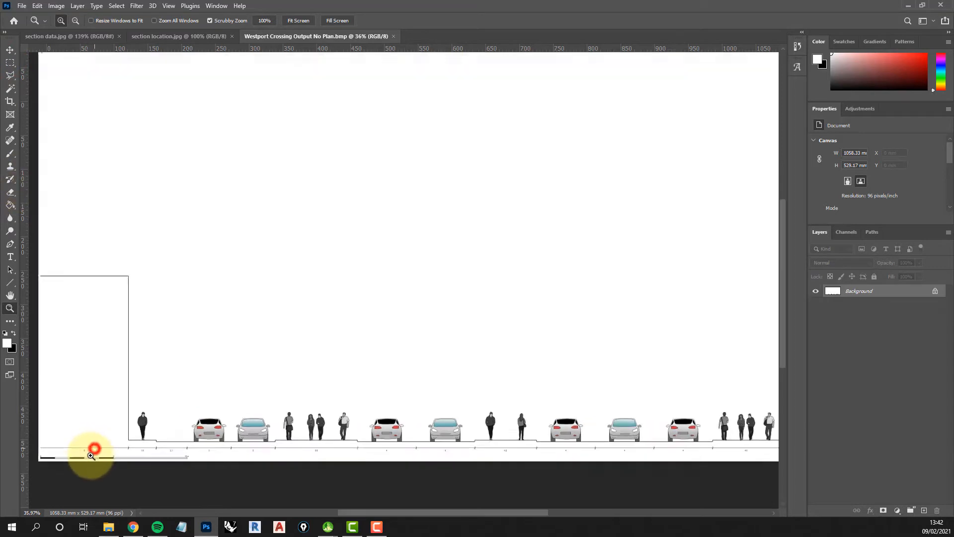
{"action": "left_click", "coordinate": [92, 451]}
{"action": "left_click_drag", "start_coordinate": [328, 514], "coordinate": [305, 511]}
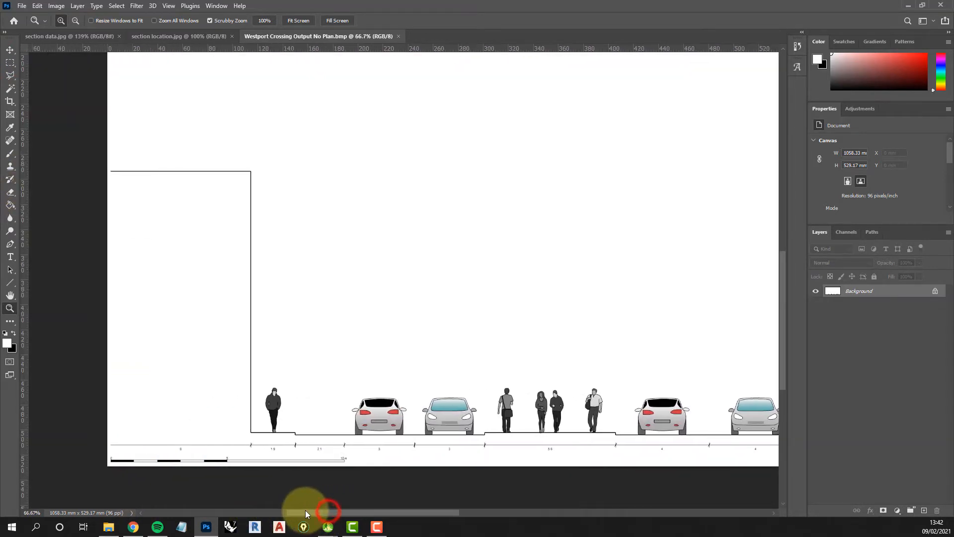
{"action": "left_click", "coordinate": [9, 63]}
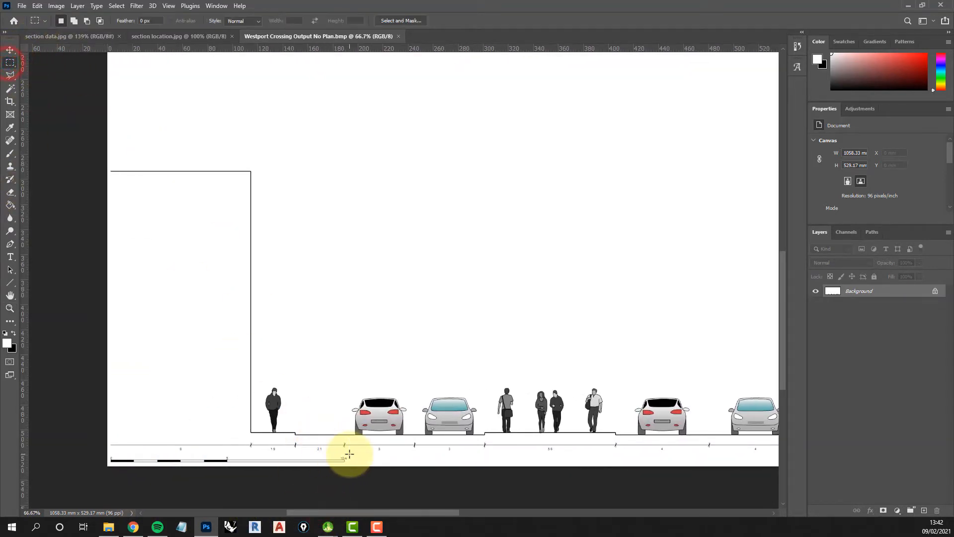
{"action": "left_click_drag", "start_coordinate": [353, 453], "coordinate": [110, 468]}
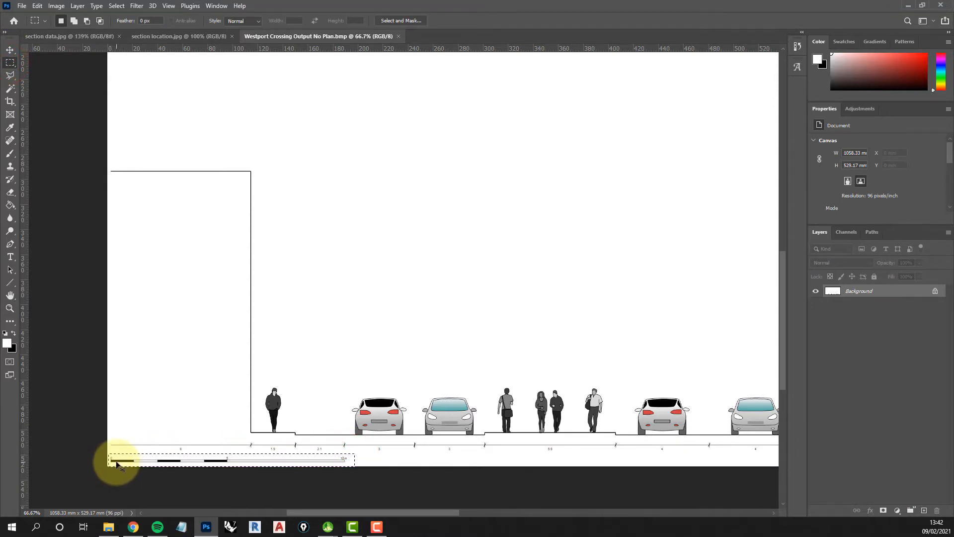
{"action": "key", "text": "ctrl+j"}
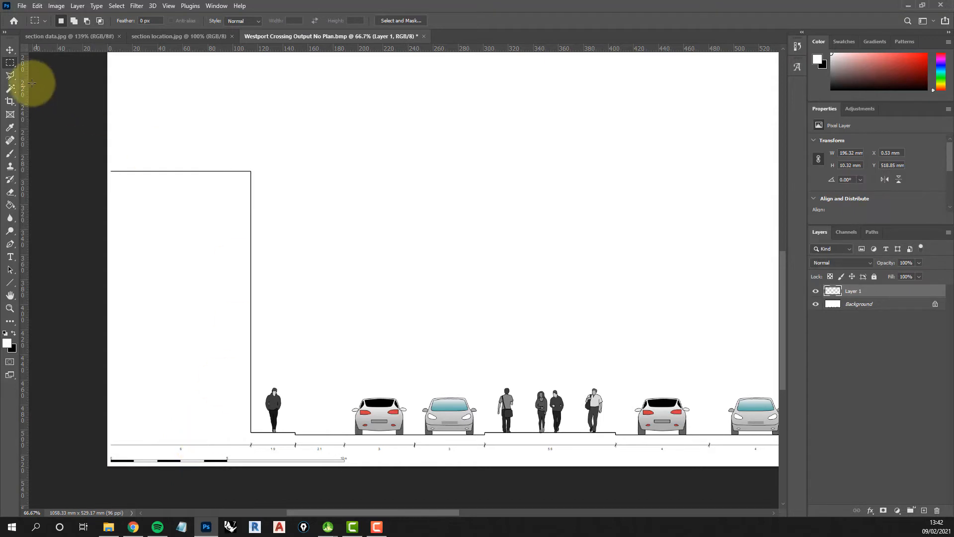
Move the copied scale bar into the blank area beside the tall right-hand building, at about X 677 mm, Y 247 mm.
{"action": "left_click", "coordinate": [9, 49]}
{"action": "left_click_drag", "start_coordinate": [243, 460], "coordinate": [672, 198]}
{"action": "left_click_drag", "start_coordinate": [429, 513], "coordinate": [529, 512]}
{"action": "left_click_drag", "start_coordinate": [182, 215], "coordinate": [673, 100]}
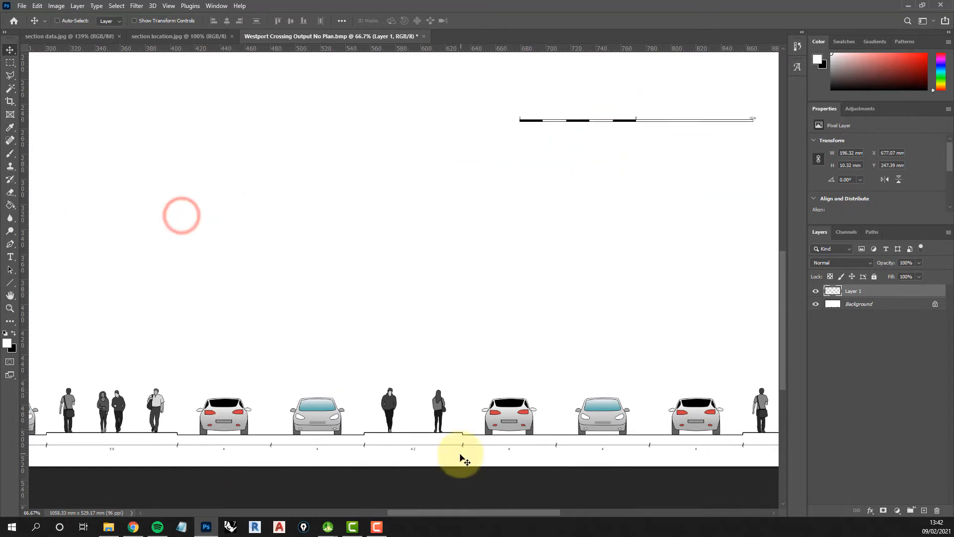
{"action": "left_click_drag", "start_coordinate": [470, 512], "coordinate": [544, 499]}
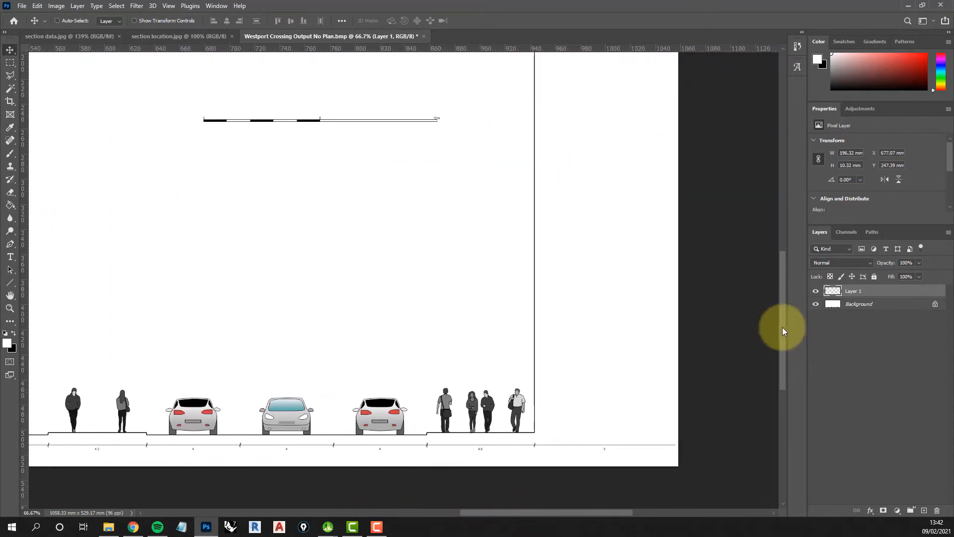
{"action": "left_click_drag", "start_coordinate": [783, 331], "coordinate": [782, 264]}
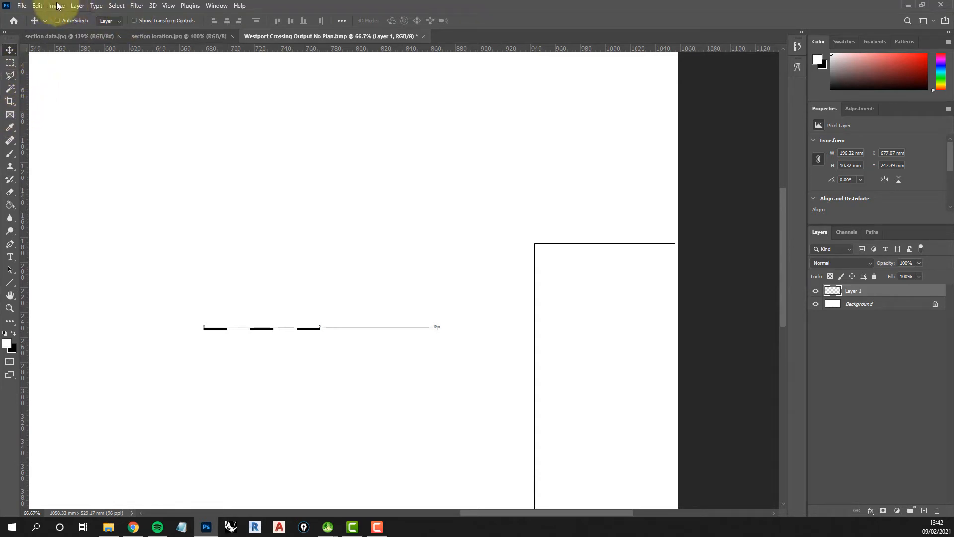
Rotate the copied scale bar by -90 degrees with the Rotate transform.
{"action": "left_click", "coordinate": [37, 6]}
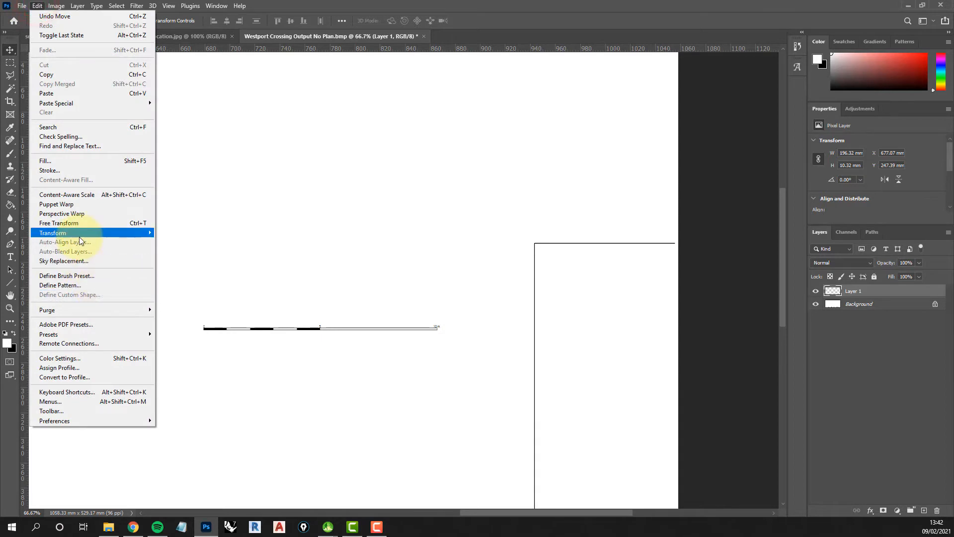
{"action": "mouse_move", "coordinate": [80, 234]}
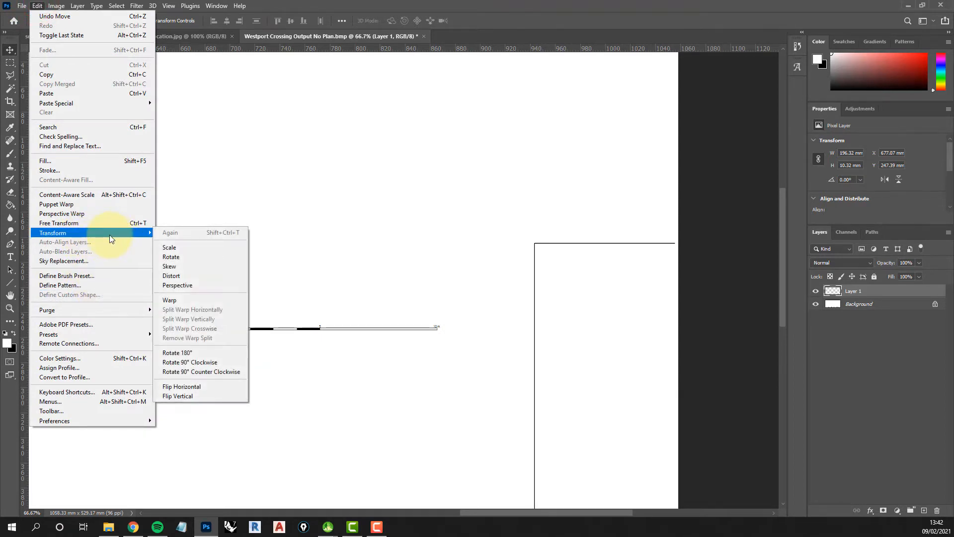
{"action": "left_click", "coordinate": [209, 258]}
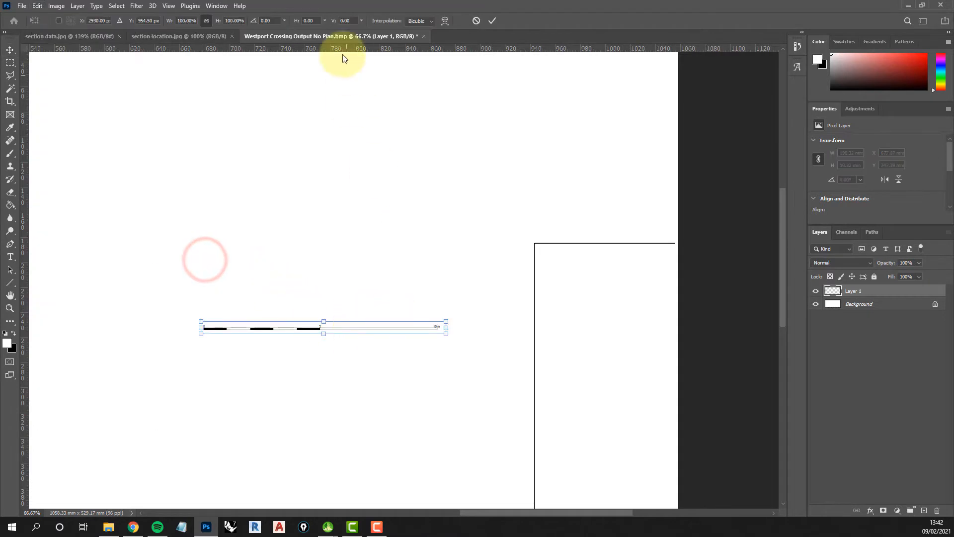
{"action": "left_click", "coordinate": [277, 21]}
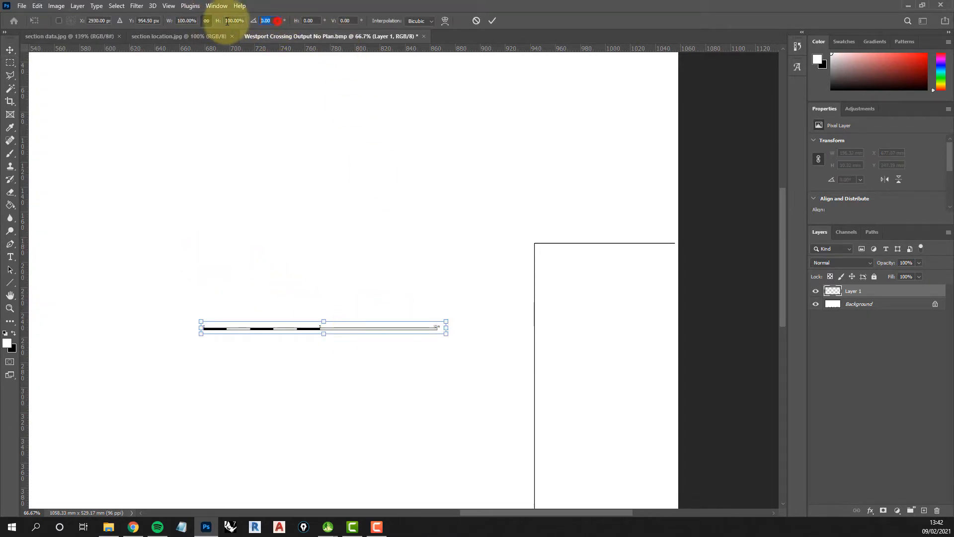
{"action": "type", "text": "90"}
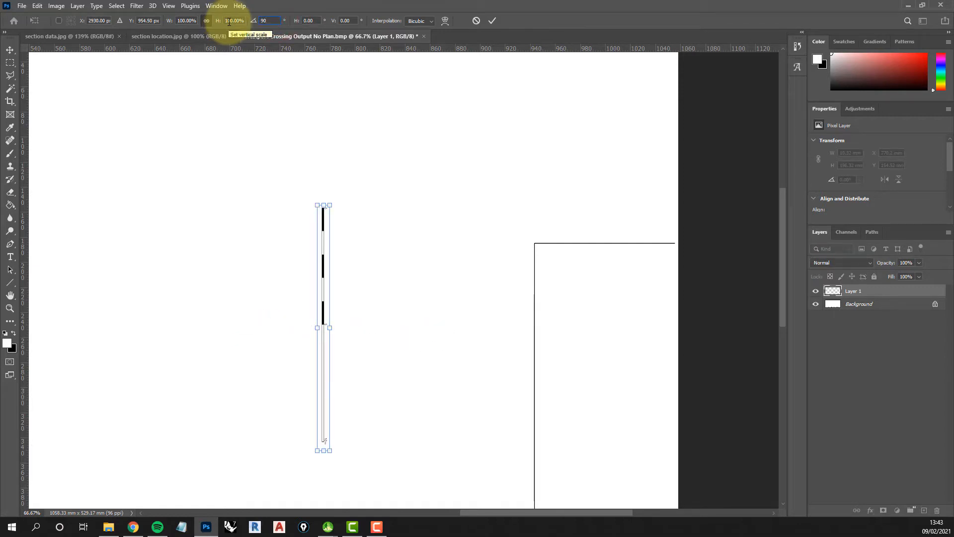
{"action": "key", "text": "BackSpace"}
{"action": "type", "text": "-90"}
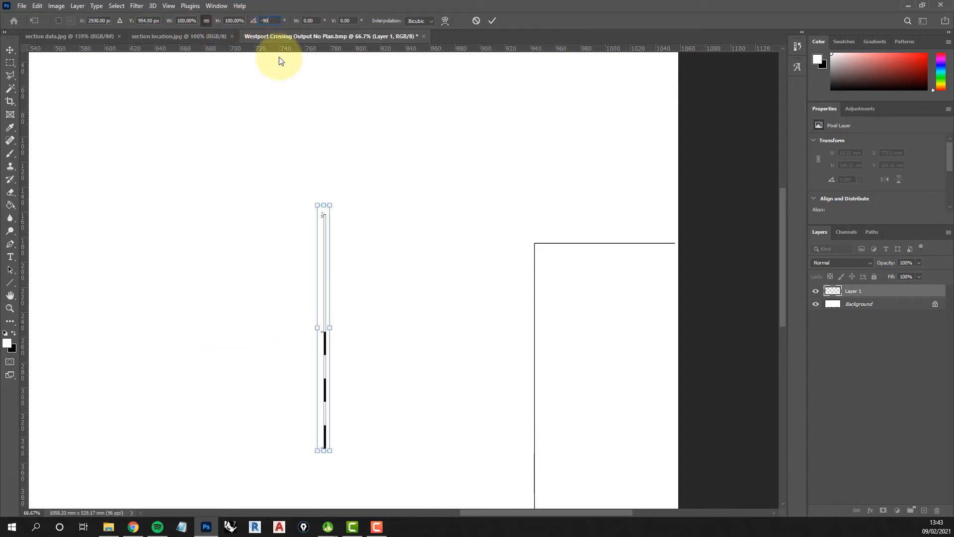
{"action": "left_click", "coordinate": [492, 21]}
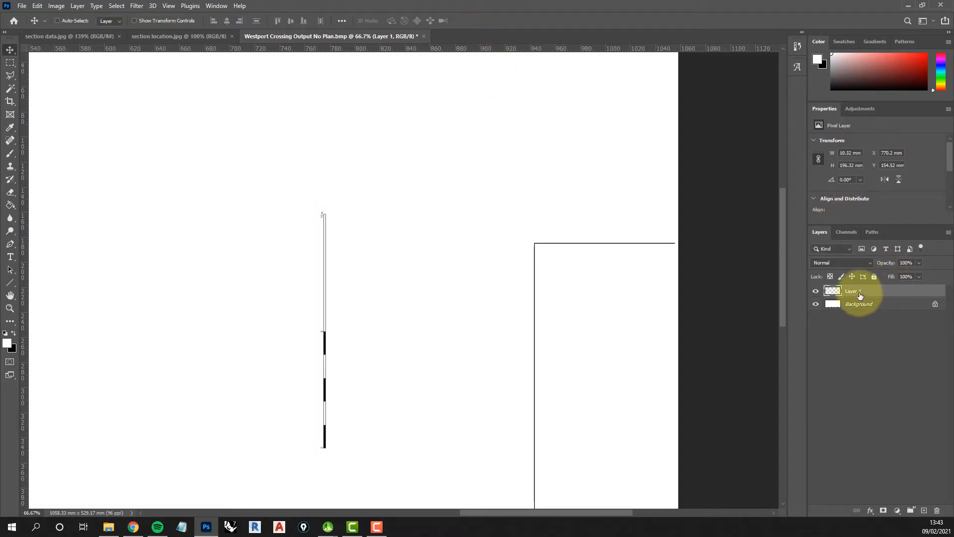
Duplicate the scale bar layer and move the duplicate just below the right-hand building's roofline.
{"action": "left_click_drag", "start_coordinate": [883, 292], "coordinate": [925, 511]}
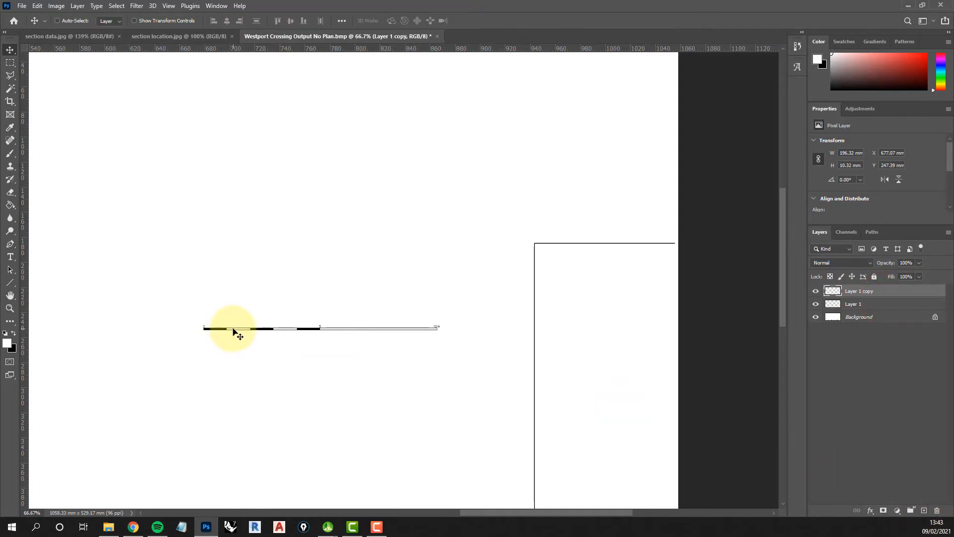
{"action": "left_click_drag", "start_coordinate": [234, 330], "coordinate": [566, 259]}
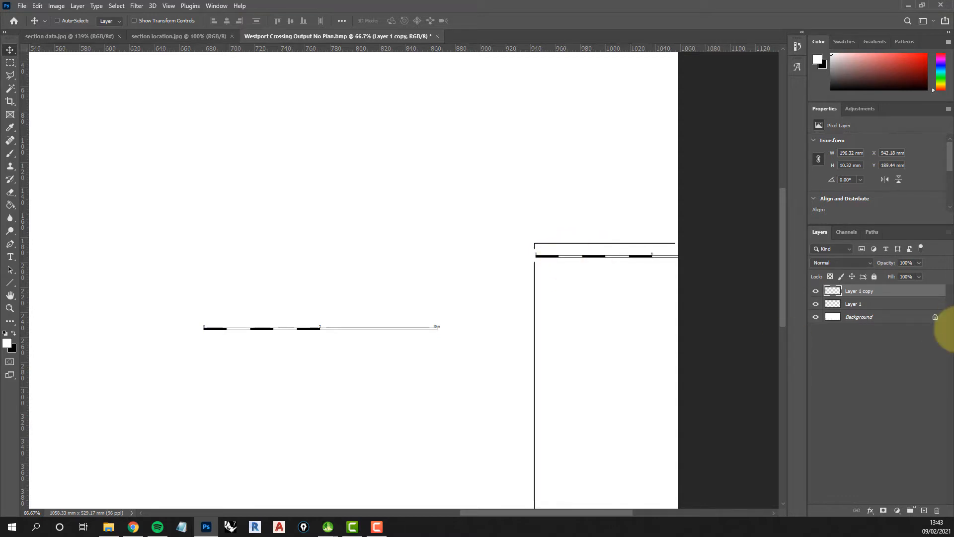
Rotate the Layer 1 scale bar 90° clockwise and move it across the right-hand building's roofline.
{"action": "left_click", "coordinate": [884, 303]}
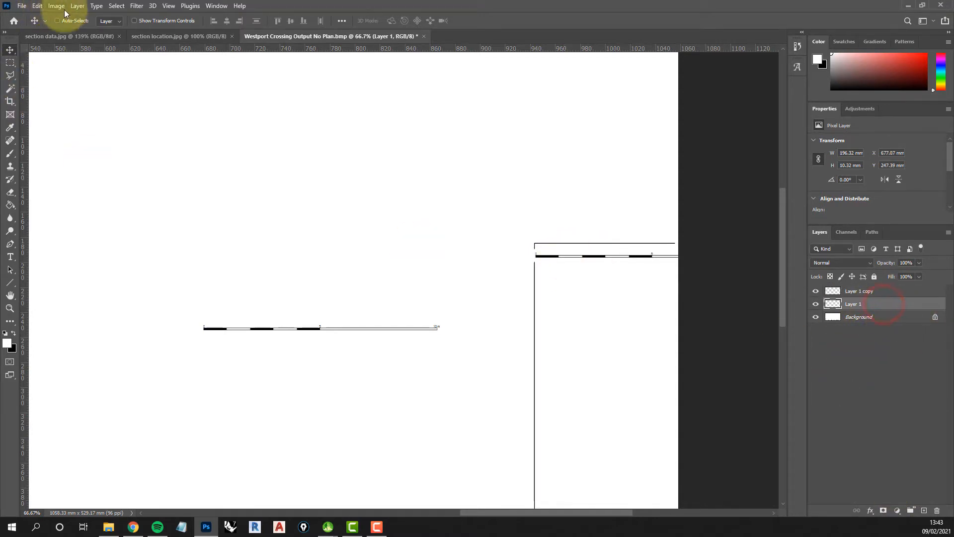
{"action": "left_click", "coordinate": [37, 6]}
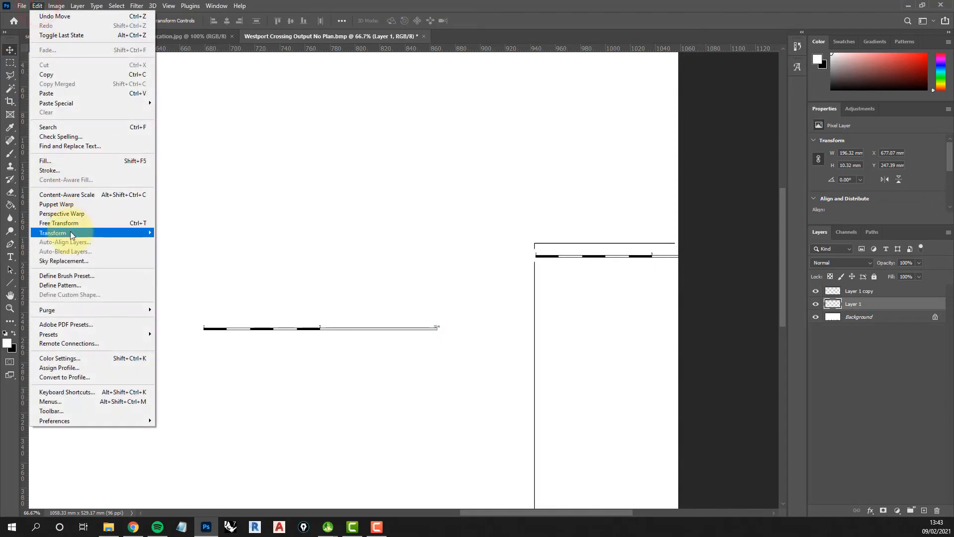
{"action": "mouse_move", "coordinate": [72, 232]}
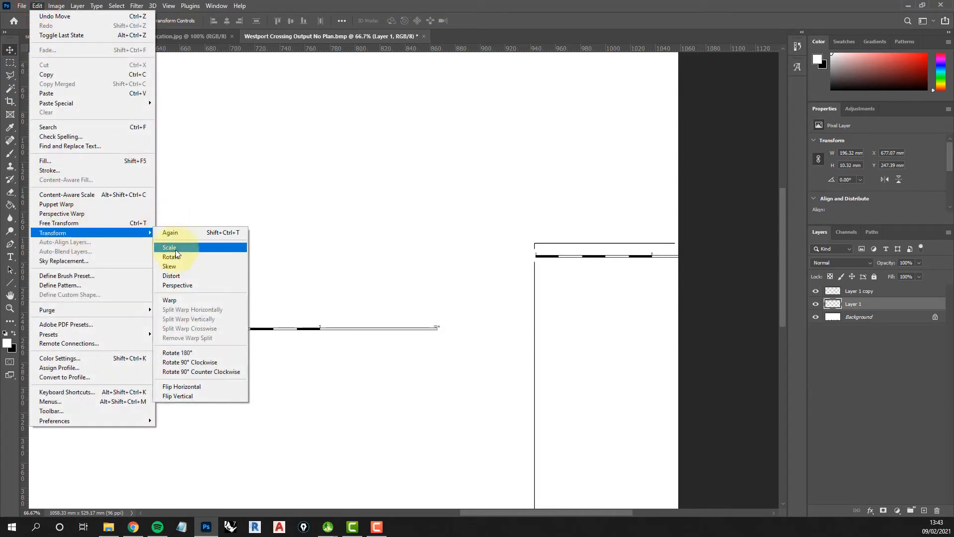
{"action": "left_click", "coordinate": [192, 363]}
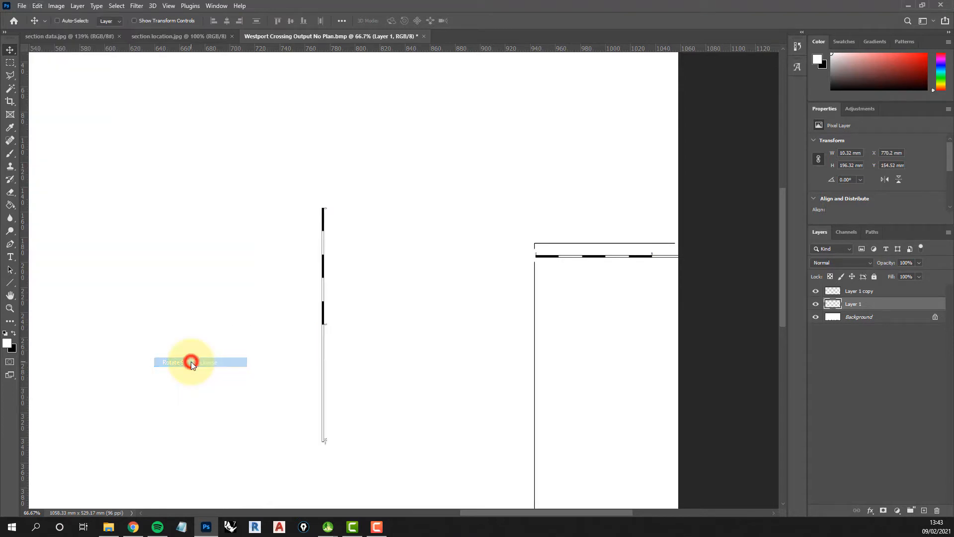
{"action": "left_click", "coordinate": [10, 50]}
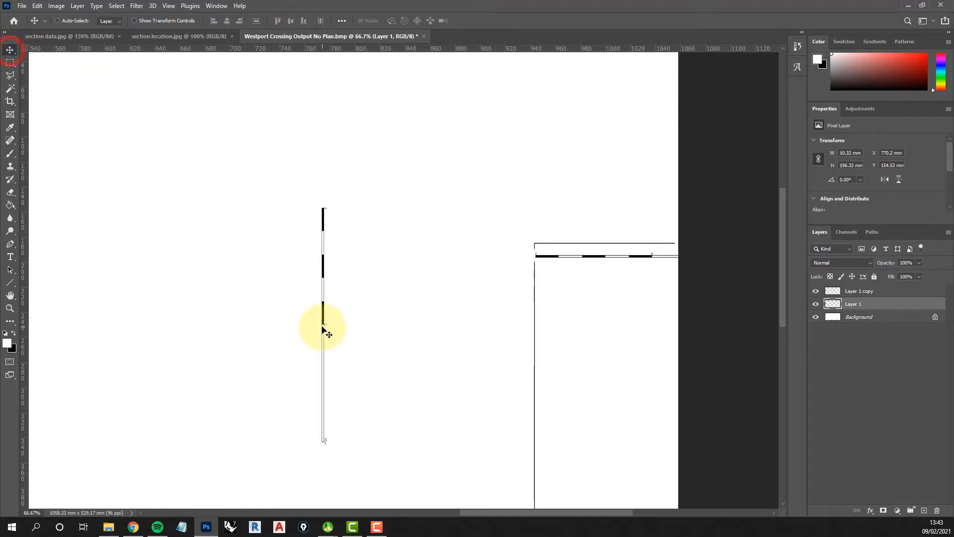
{"action": "left_click_drag", "start_coordinate": [324, 326], "coordinate": [642, 197]}
{"action": "left_click_drag", "start_coordinate": [782, 238], "coordinate": [782, 199]}
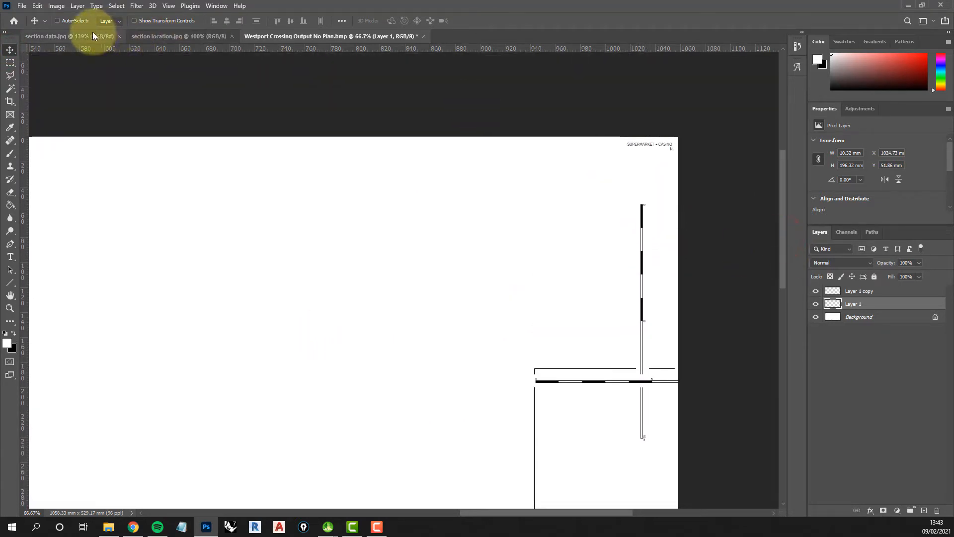
Consult the building measurements in section data.jpg and align the horizontal scale bar's zero end with the right-hand building's wall line.
{"action": "left_click", "coordinate": [60, 37]}
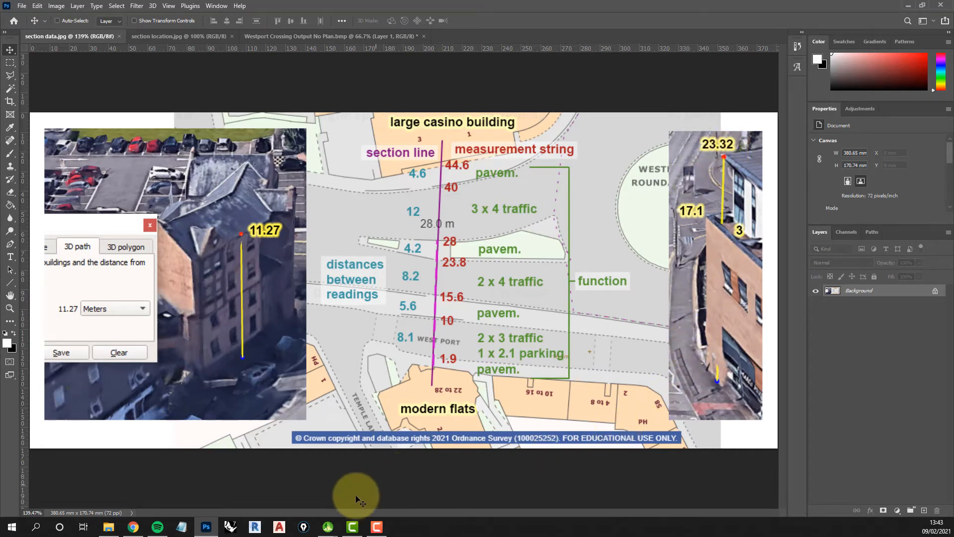
{"action": "left_click", "coordinate": [335, 37]}
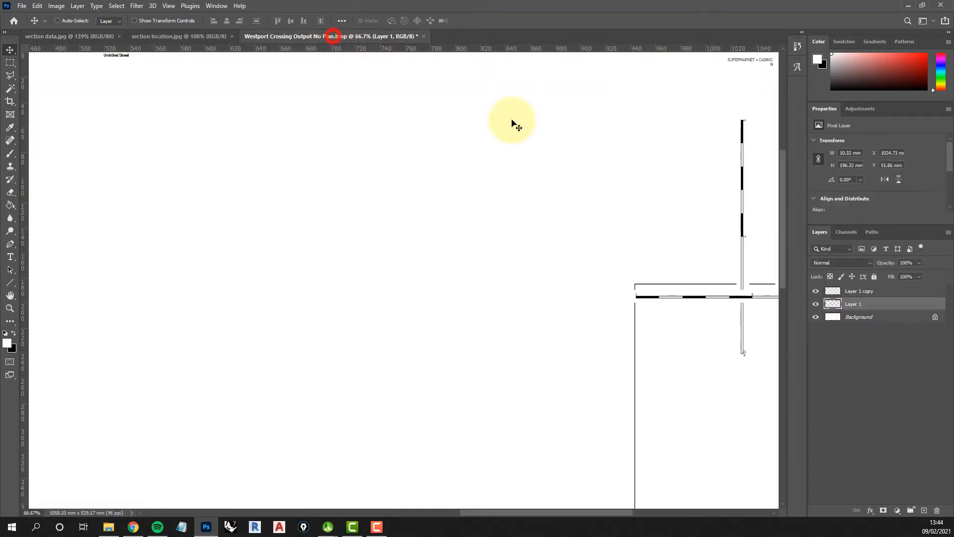
{"action": "scroll", "coordinate": [729, 281], "scroll_direction": "up", "scroll_amount": 3}
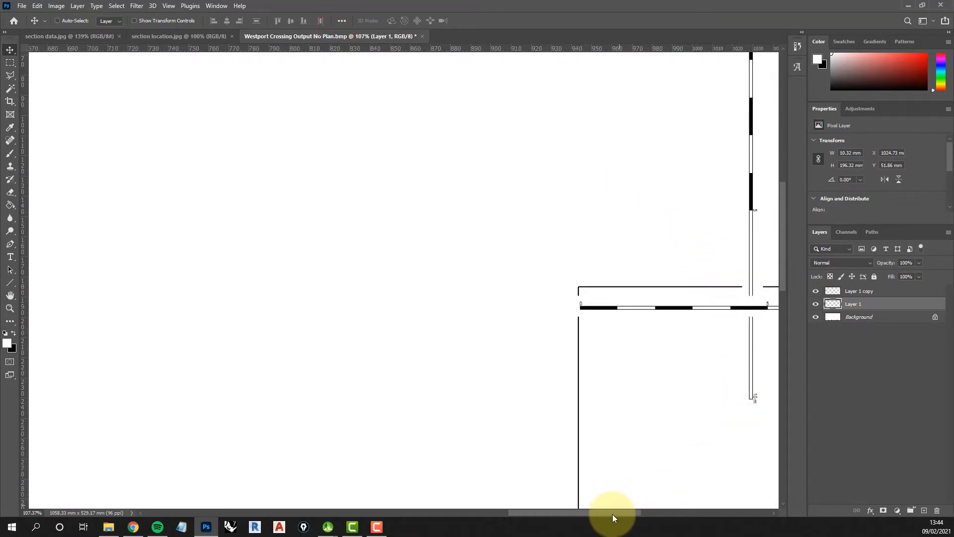
{"action": "left_click_drag", "start_coordinate": [614, 513], "coordinate": [656, 513]}
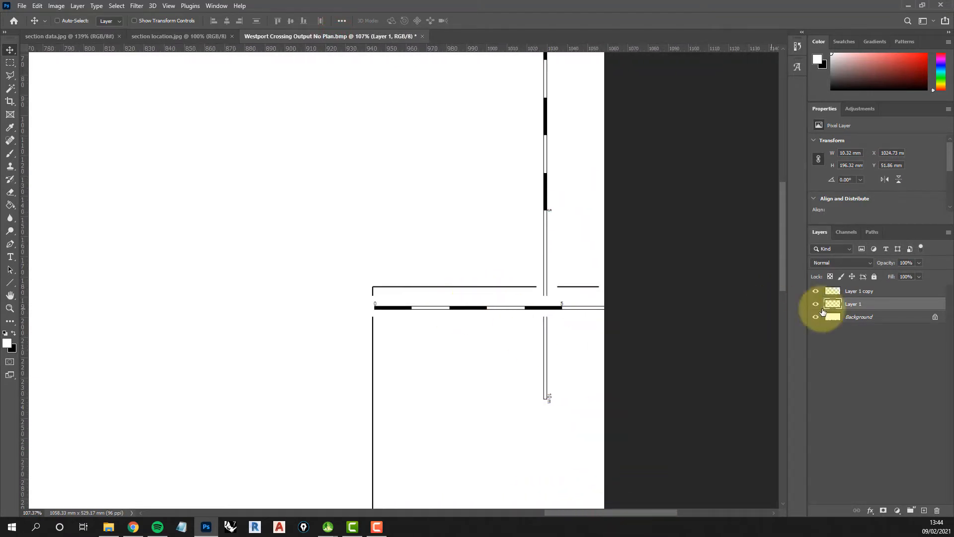
{"action": "left_click", "coordinate": [872, 294]}
{"action": "left_click_drag", "start_coordinate": [453, 305], "coordinate": [443, 307]}
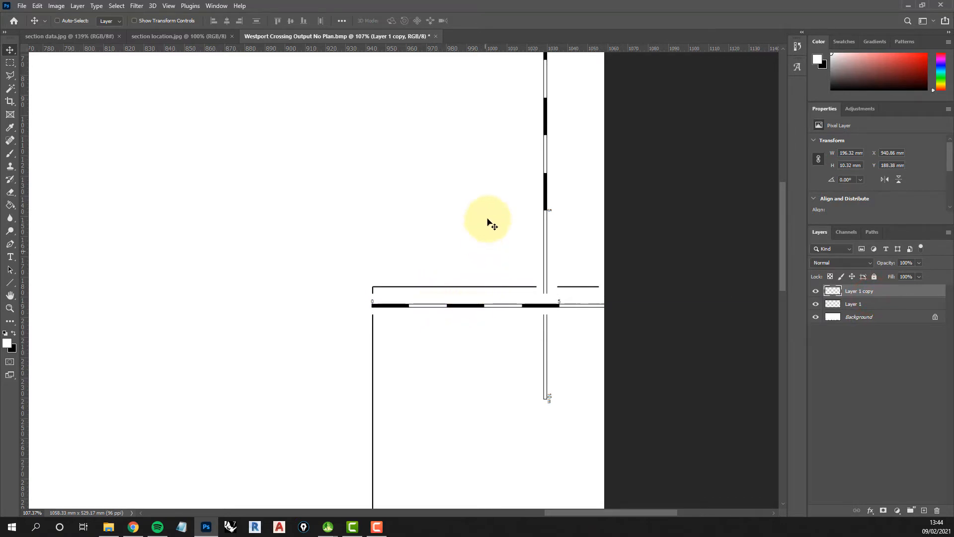
Shift the vertical scale bar closer to the building's wall, rotate it 180° and nudge it to about X 1010 mm, Y 61 mm.
{"action": "left_click_drag", "start_coordinate": [784, 260], "coordinate": [780, 240]}
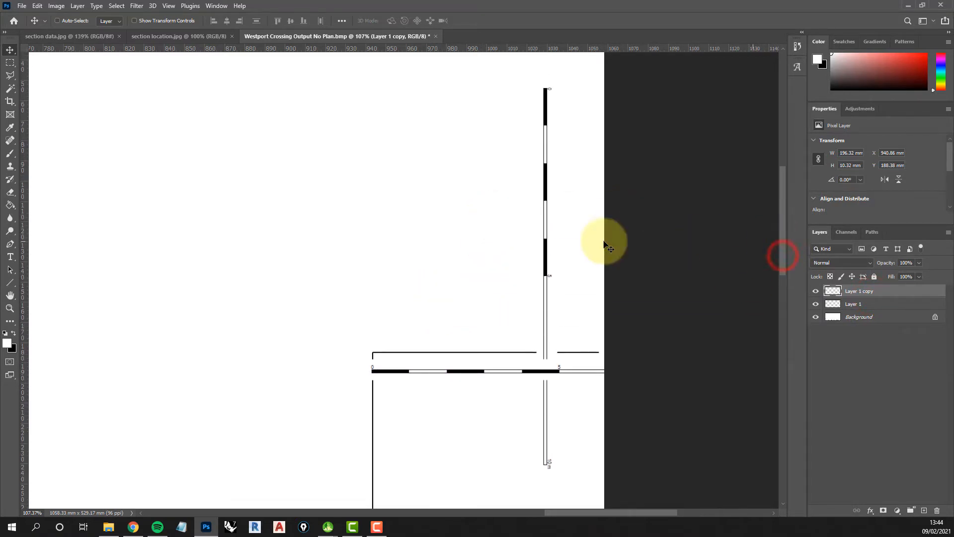
{"action": "left_click", "coordinate": [882, 304]}
{"action": "left_click_drag", "start_coordinate": [546, 226], "coordinate": [514, 240]}
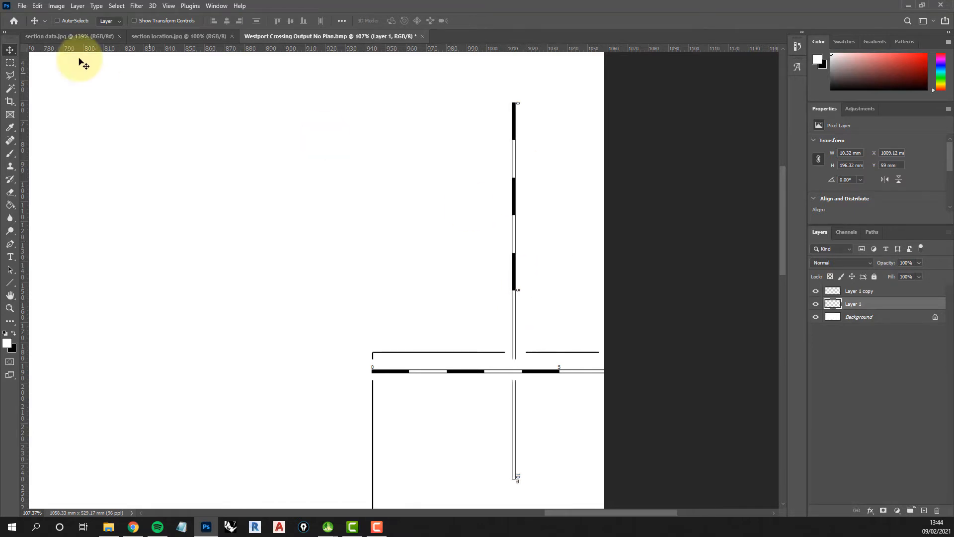
{"action": "left_click", "coordinate": [37, 6]}
{"action": "left_click", "coordinate": [110, 231]}
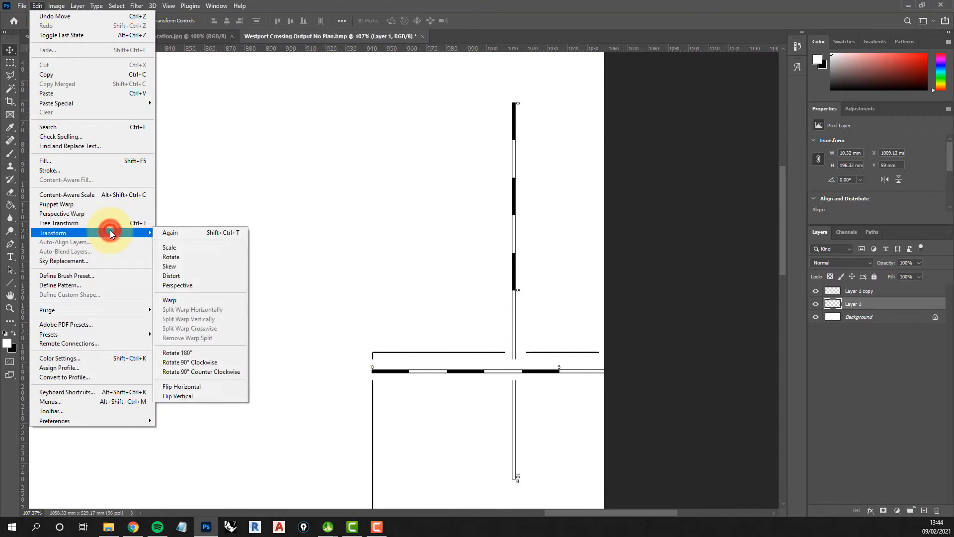
{"action": "left_click", "coordinate": [198, 352]}
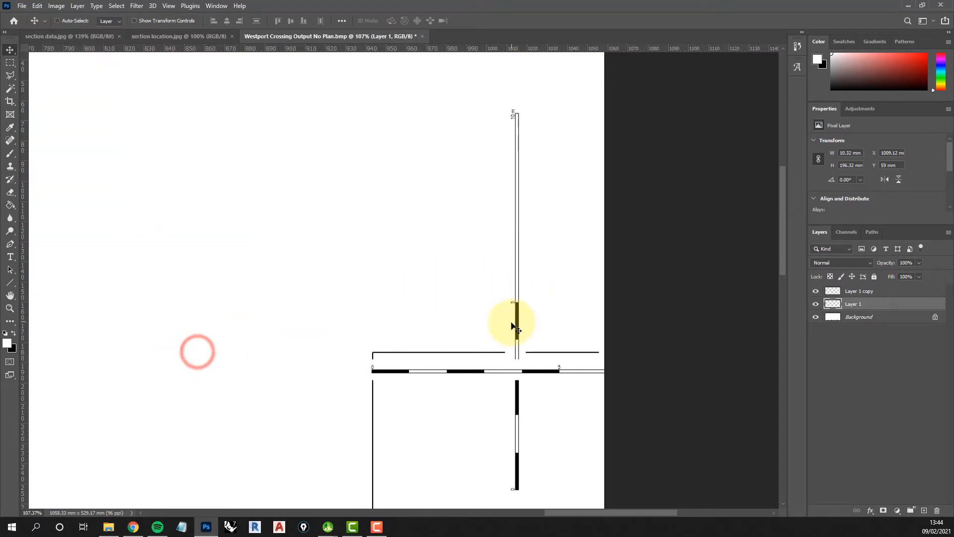
{"action": "mouse_move", "coordinate": [516, 326]}
{"action": "left_mouse_down"}
{"action": "mouse_move", "coordinate": [528, 242]}
{"action": "mouse_move", "coordinate": [529, 335]}
{"action": "mouse_move", "coordinate": [519, 284]}
{"action": "mouse_move", "coordinate": [526, 332]}
{"action": "mouse_move", "coordinate": [518, 326]}
{"action": "left_mouse_up"}
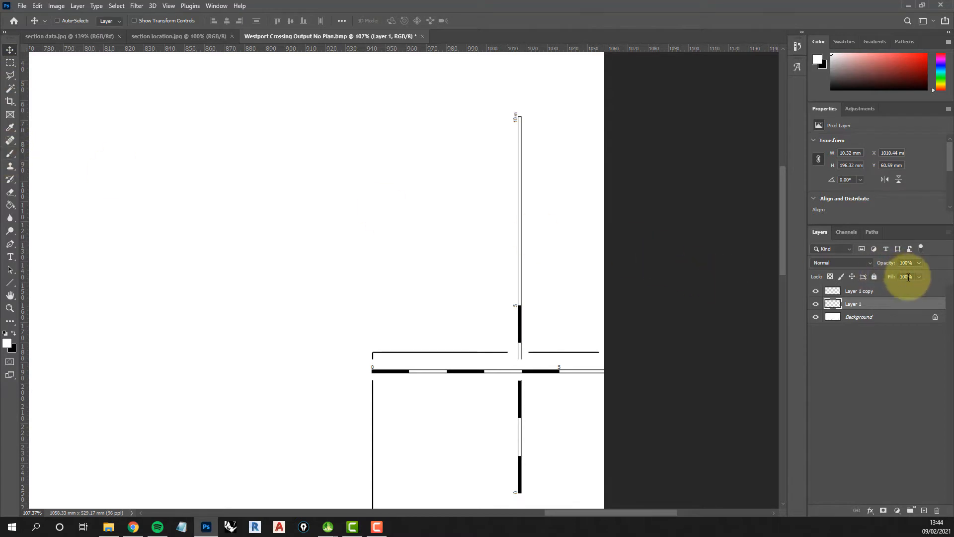
Add a new empty layer above the duplicated horizontal scale bar layer.
{"action": "left_click", "coordinate": [897, 292]}
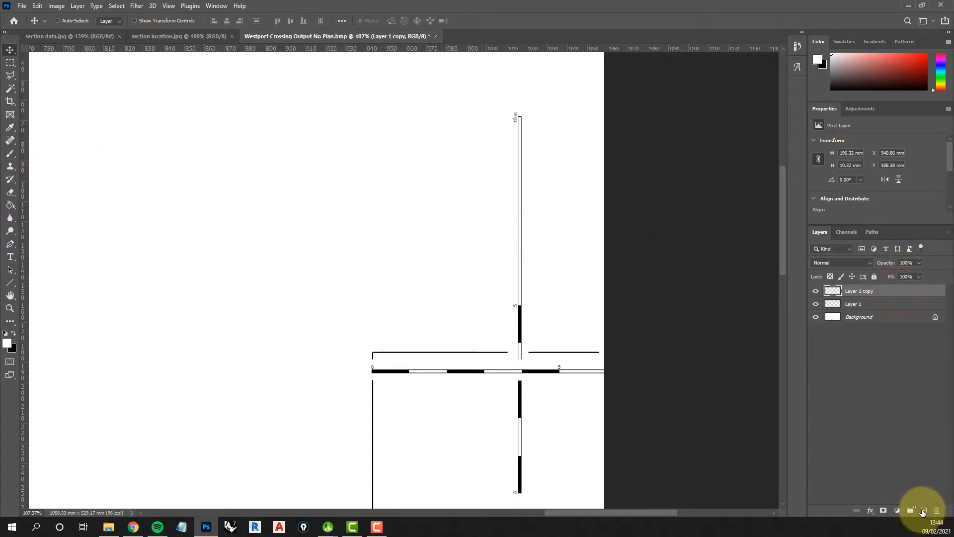
{"action": "left_click", "coordinate": [923, 512]}
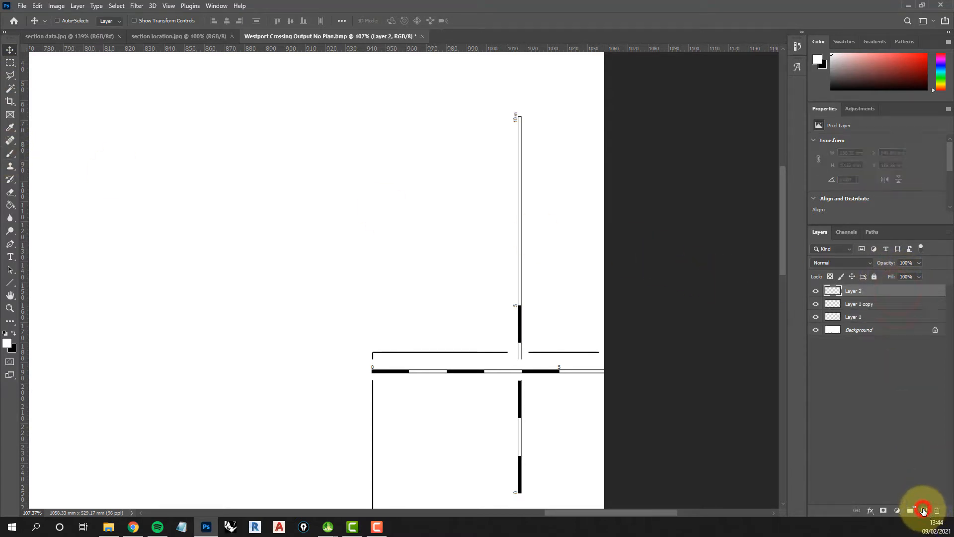
{"action": "left_click", "coordinate": [9, 154]}
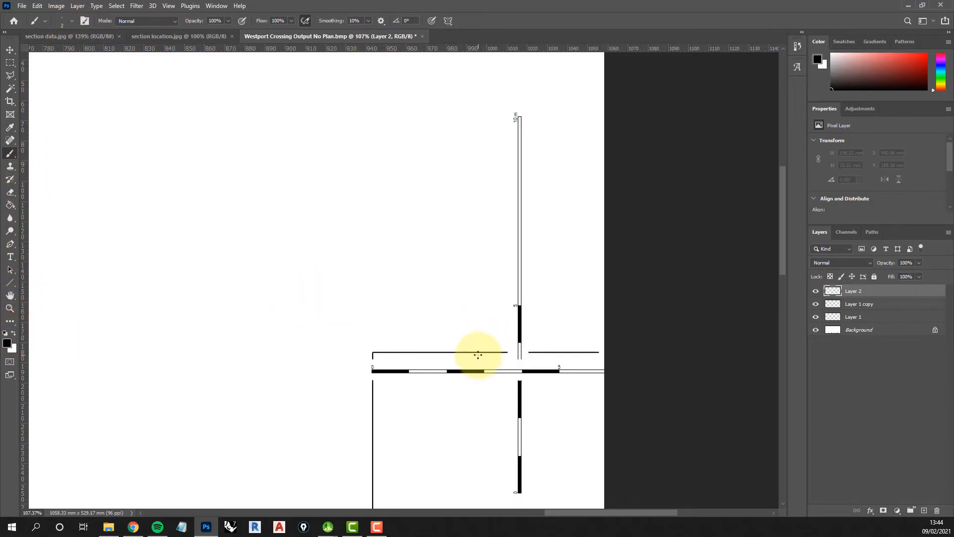
{"action": "scroll", "coordinate": [489, 356], "scroll_direction": "up", "scroll_amount": 5}
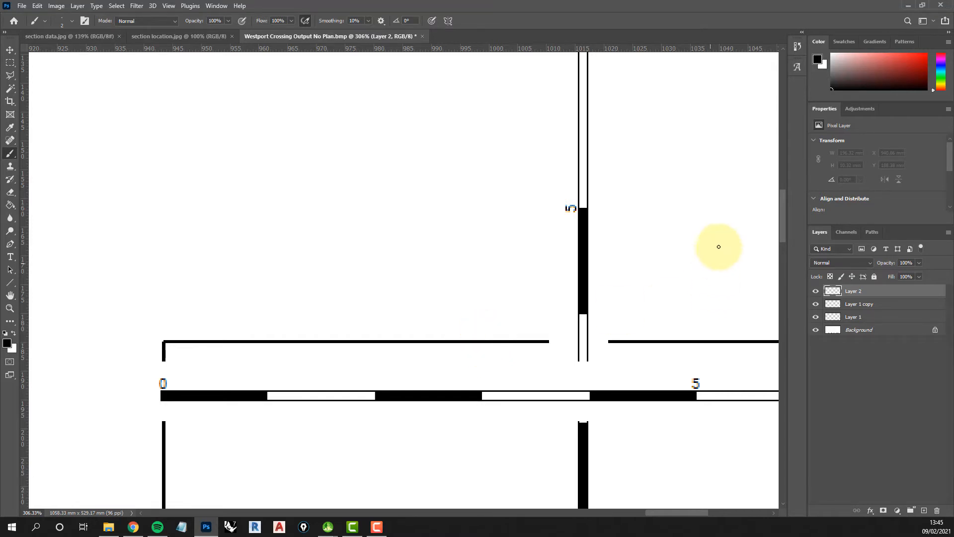
{"action": "scroll", "coordinate": [781, 221], "scroll_direction": "up", "scroll_amount": 2}
{"action": "scroll", "coordinate": [781, 226], "scroll_direction": "down", "scroll_amount": 1}
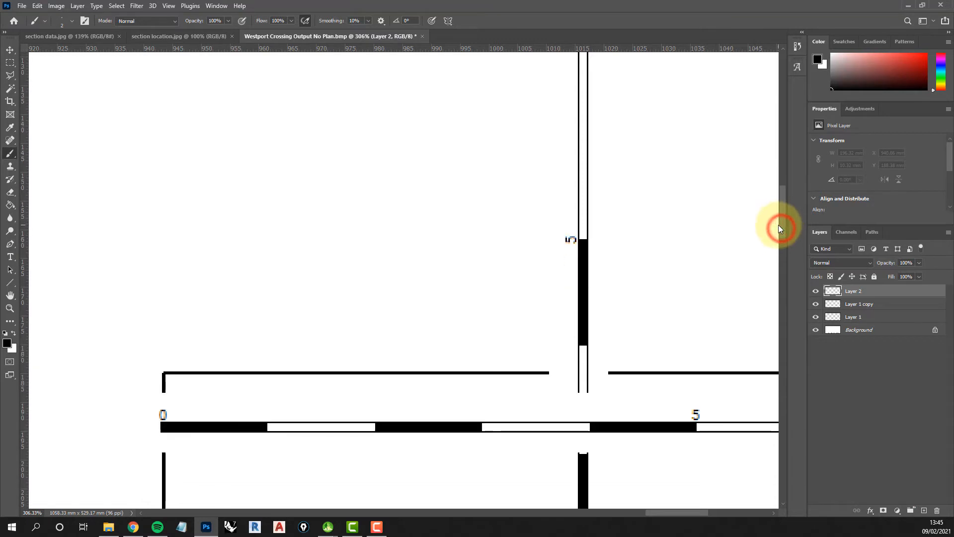
{"action": "scroll", "coordinate": [374, 205], "scroll_direction": "down", "scroll_amount": 3}
{"action": "scroll", "coordinate": [374, 205], "scroll_direction": "down", "scroll_amount": 1}
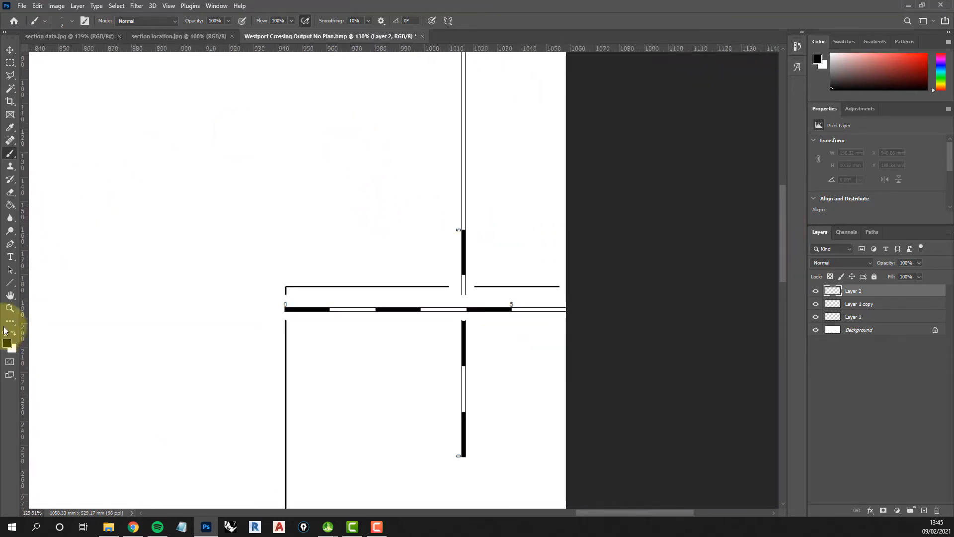
Set up the Line tool with a black 2 px stroke and no arrowheads at the start or end.
{"action": "left_click", "coordinate": [10, 283]}
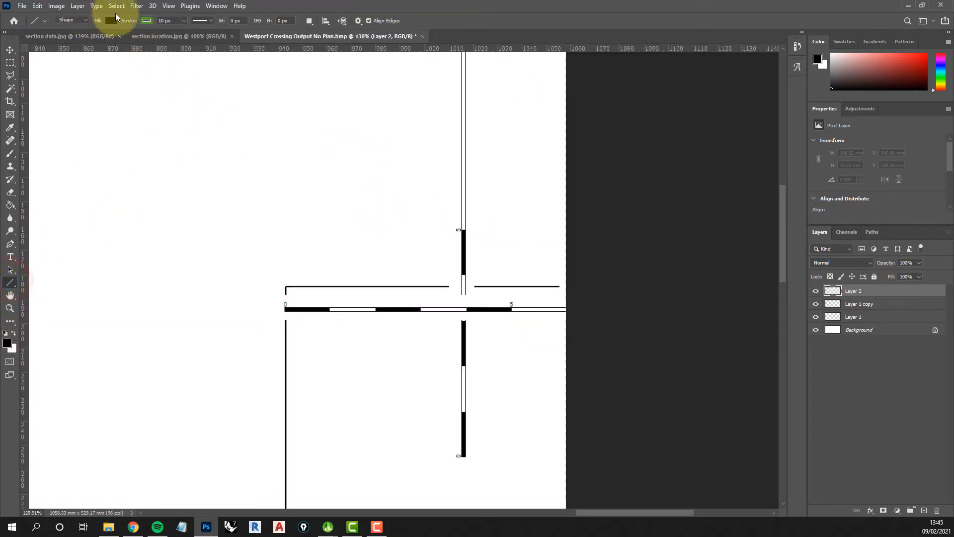
{"action": "left_click", "coordinate": [147, 21]}
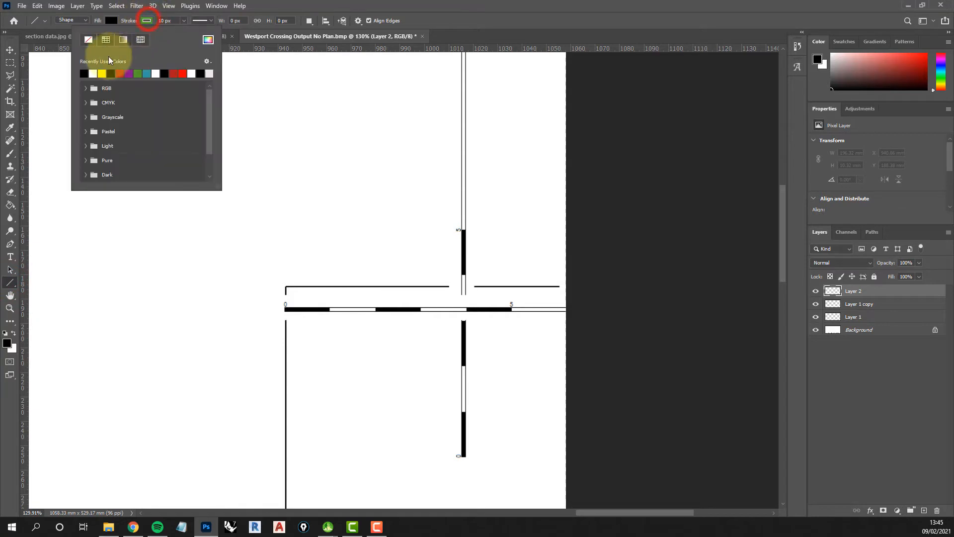
{"action": "left_click", "coordinate": [172, 20]}
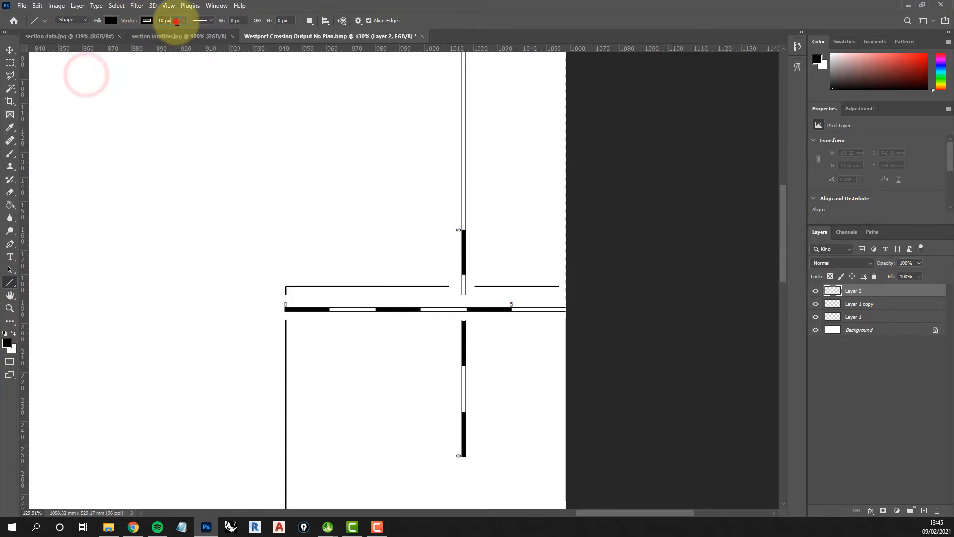
{"action": "left_click", "coordinate": [163, 21]}
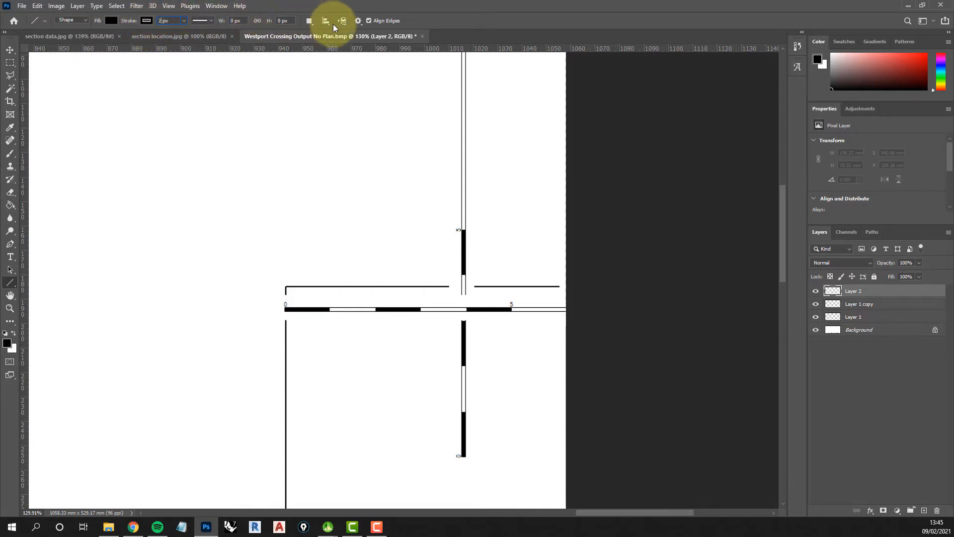
{"action": "left_click", "coordinate": [359, 21]}
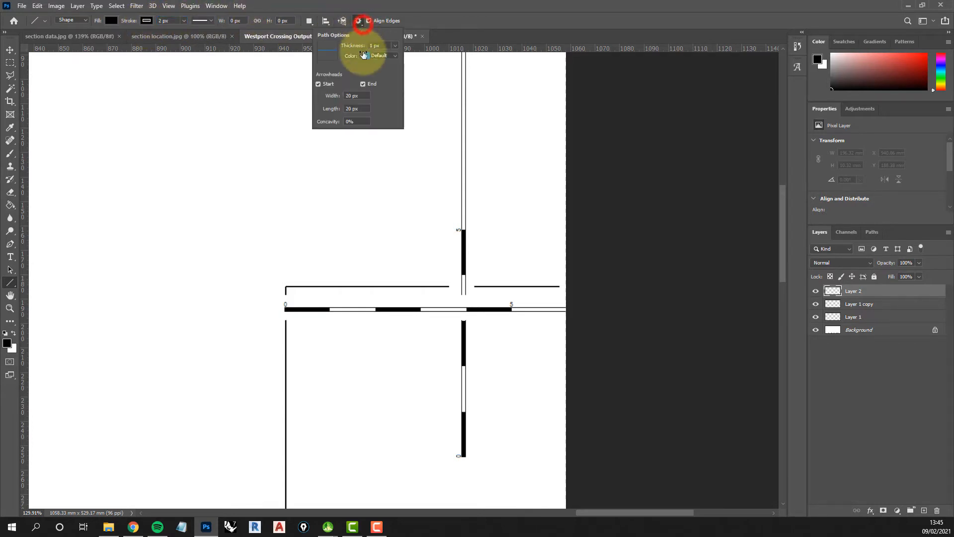
{"action": "left_click", "coordinate": [364, 84]}
{"action": "left_click", "coordinate": [318, 84]}
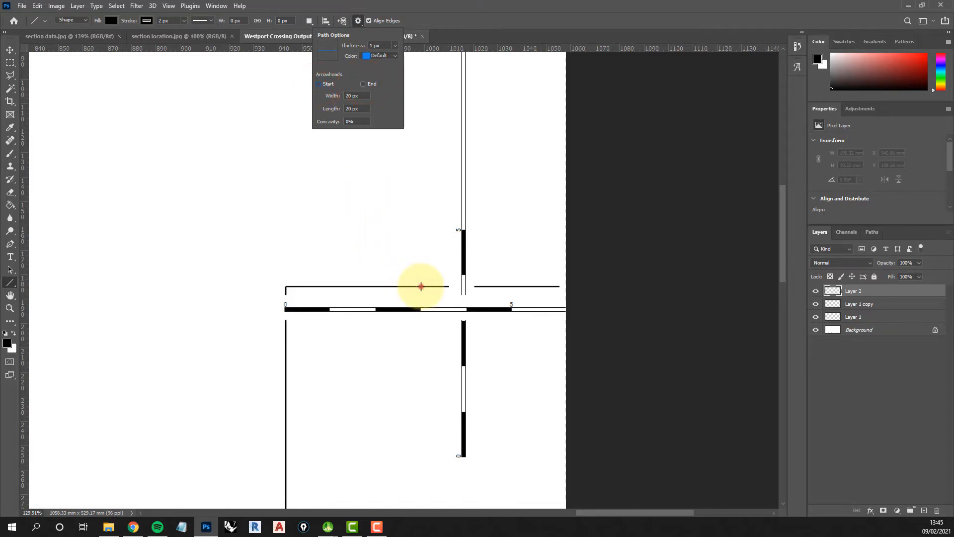
Draw a vertical wall line about 108 mm high, rising from the right-hand building's roofline at the 3 m mark of the horizontal scale bar.
{"action": "left_click_drag", "start_coordinate": [421, 286], "coordinate": [401, 109]}
{"action": "left_click_drag", "start_coordinate": [408, 105], "coordinate": [408, 120]}
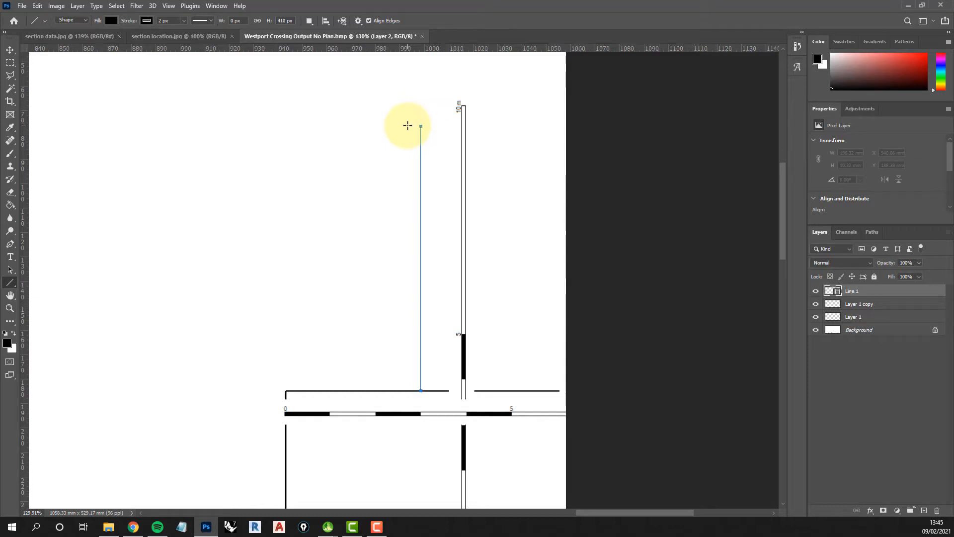
{"action": "left_click_drag", "start_coordinate": [408, 125], "coordinate": [409, 127]}
{"action": "scroll", "coordinate": [406, 124], "scroll_direction": "up", "scroll_amount": 3}
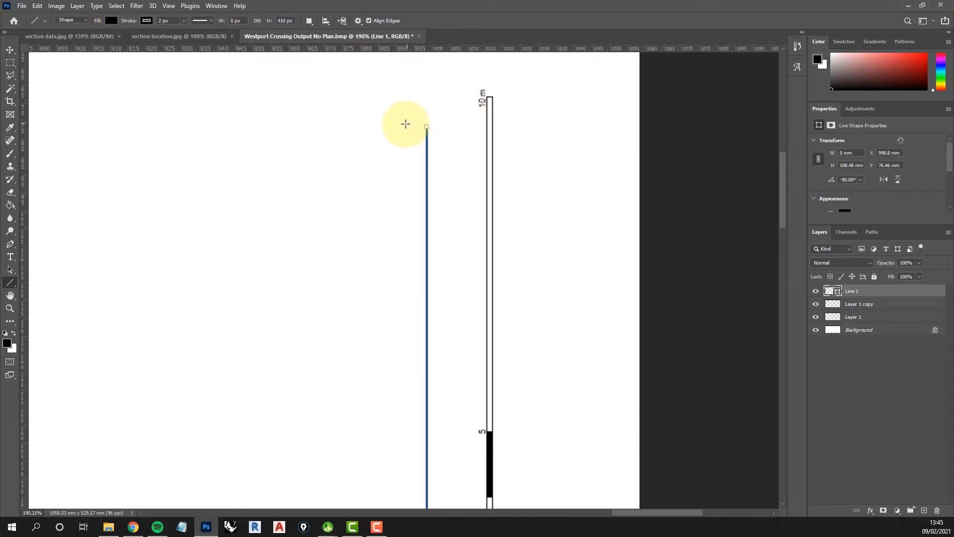
Outline the roof overhang from the new wall's upper end: about 15 mm outward, 8 mm up, and a 55 mm roof line back across.
{"action": "left_click_drag", "start_coordinate": [374, 127], "coordinate": [427, 126]}
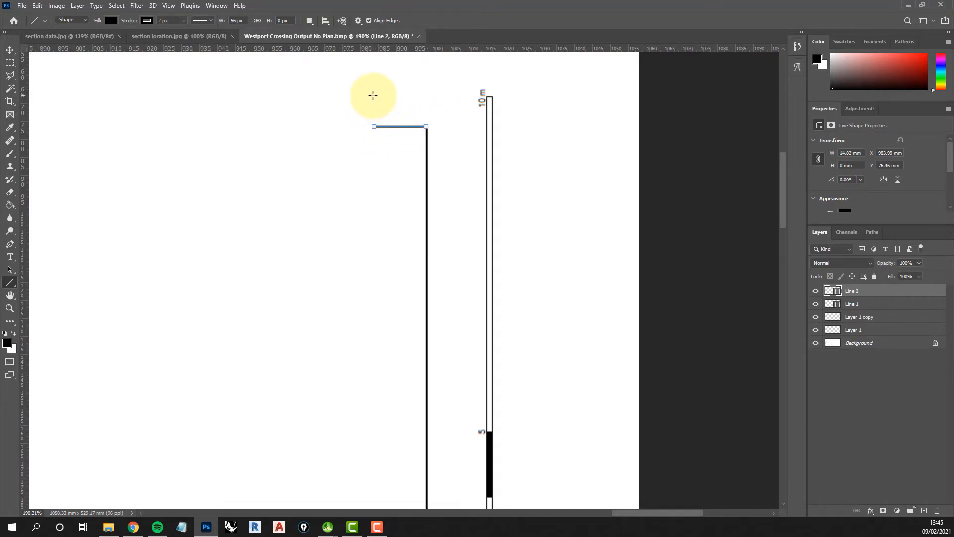
{"action": "left_click_drag", "start_coordinate": [374, 97], "coordinate": [375, 125]}
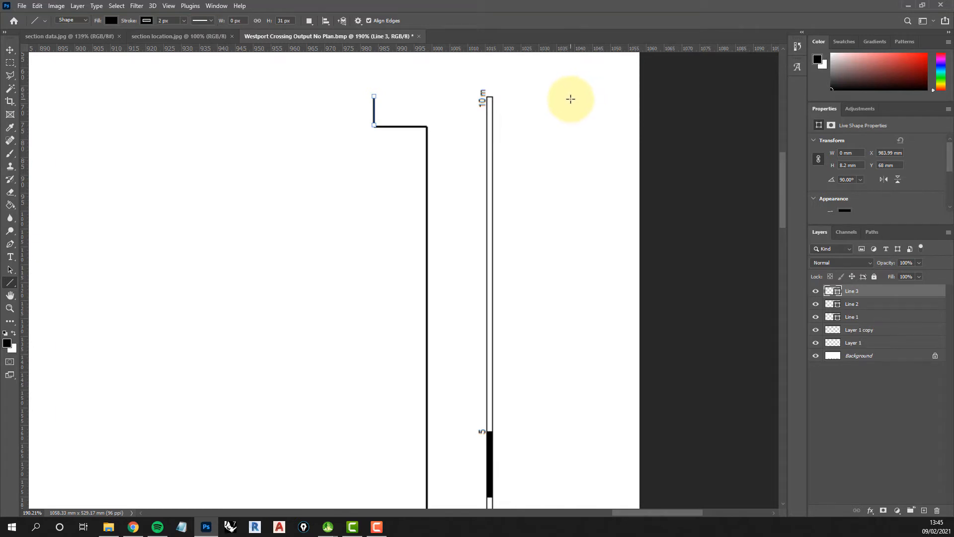
{"action": "left_click_drag", "start_coordinate": [570, 97], "coordinate": [374, 97]}
Delete the Layer 1 copy layer holding the horizontal scale bar.
{"action": "scroll", "coordinate": [492, 189], "scroll_direction": "down", "scroll_amount": 5}
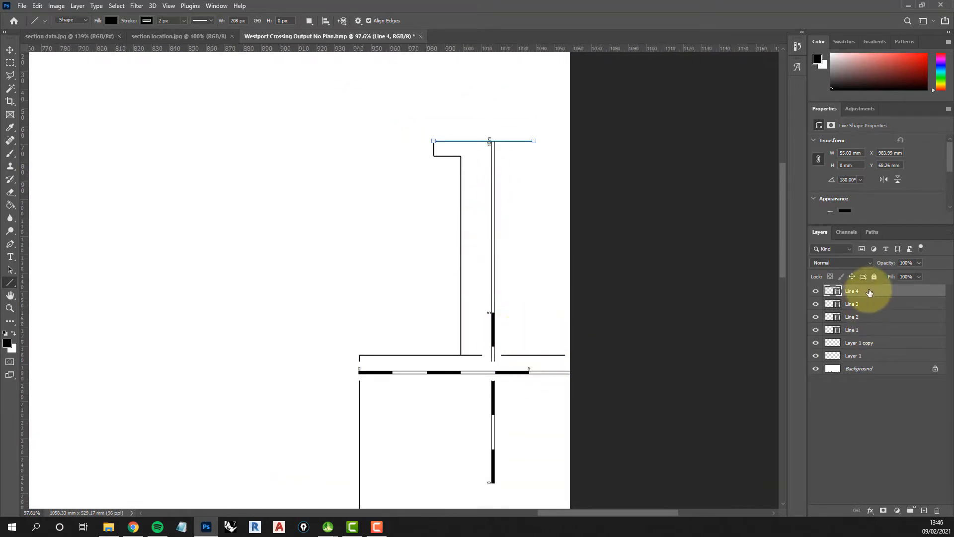
{"action": "left_click", "coordinate": [888, 344]}
{"action": "left_click_drag", "start_coordinate": [888, 344], "coordinate": [937, 509]}
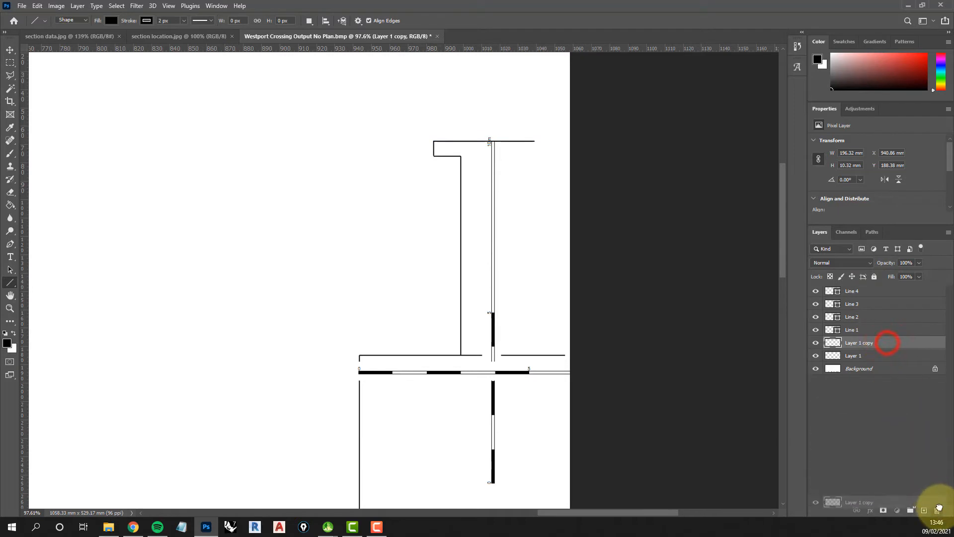
Move the vertical scale bar on Layer 1 clear of the building to about X 814 mm, Y 71 mm.
{"action": "left_click_drag", "start_coordinate": [883, 346], "coordinate": [857, 348]}
{"action": "left_click", "coordinate": [10, 50]}
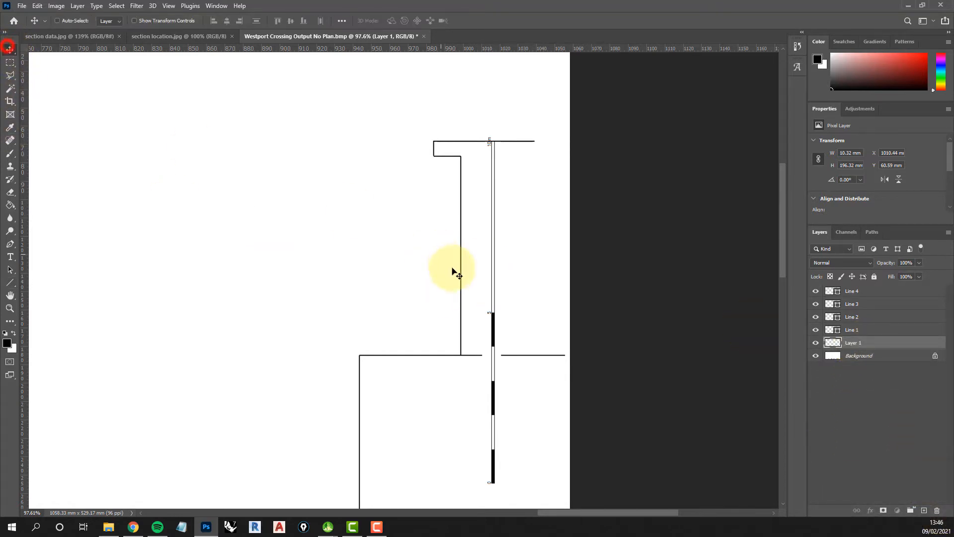
{"action": "left_click_drag", "start_coordinate": [492, 284], "coordinate": [132, 304]}
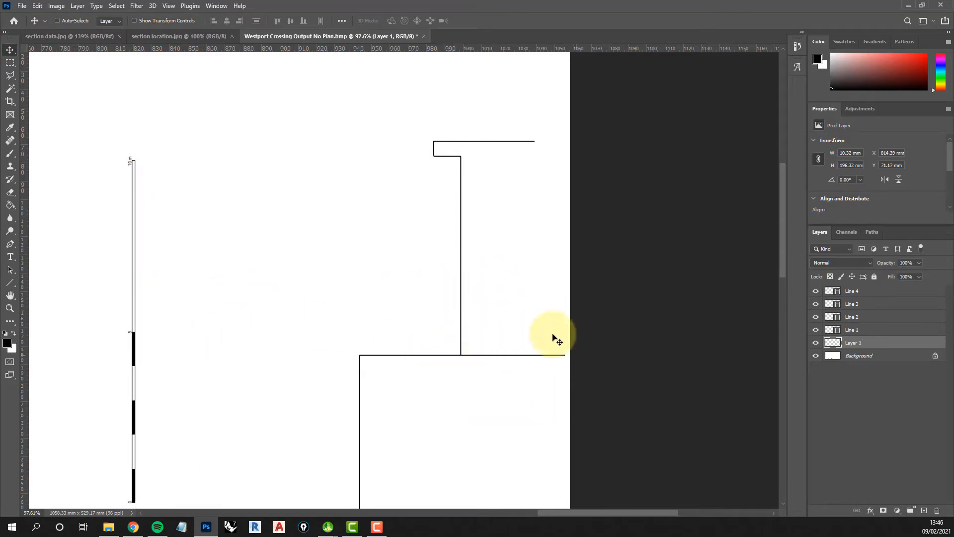
Erase the Background roofline beyond the new wall by filling a rectangular selection of about 58 × 14 mm with white at 100% opacity.
{"action": "left_click", "coordinate": [884, 356]}
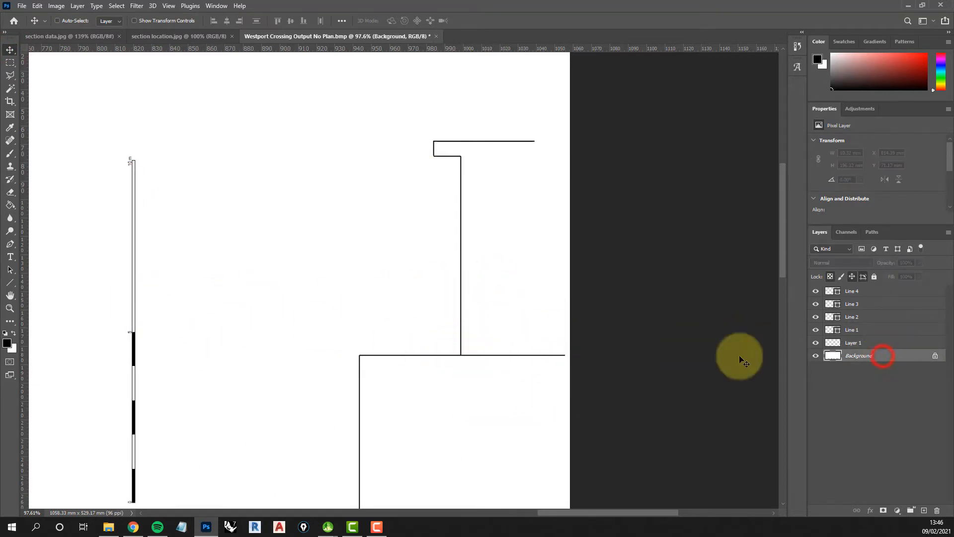
{"action": "scroll", "coordinate": [560, 366], "scroll_direction": "up", "scroll_amount": 5}
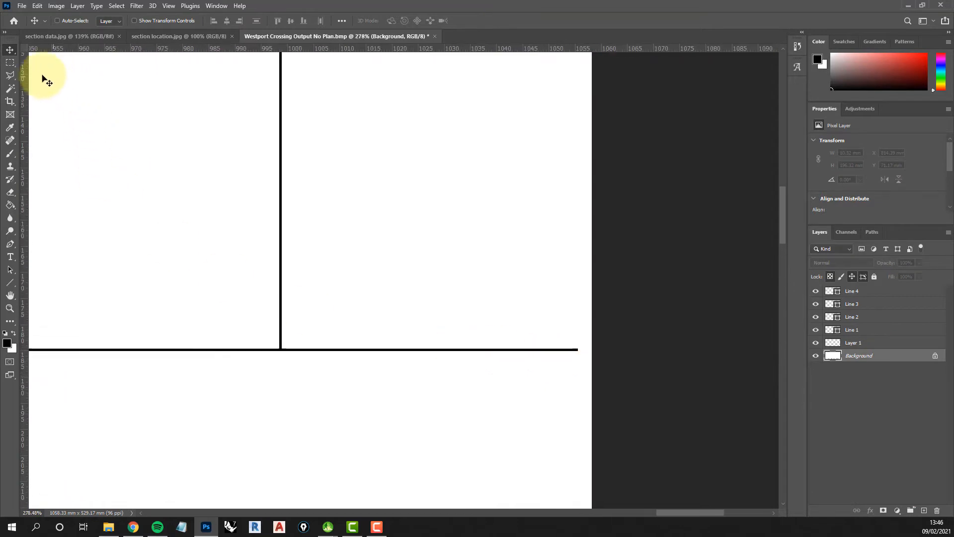
{"action": "left_click", "coordinate": [10, 63]}
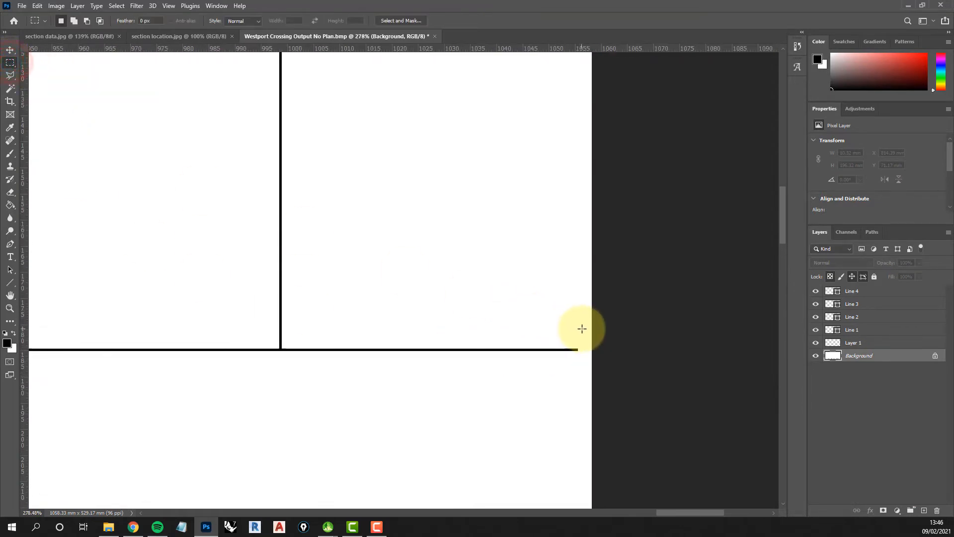
{"action": "left_click_drag", "start_coordinate": [586, 325], "coordinate": [283, 396]}
{"action": "scroll", "coordinate": [267, 337], "scroll_direction": "up", "scroll_amount": 8}
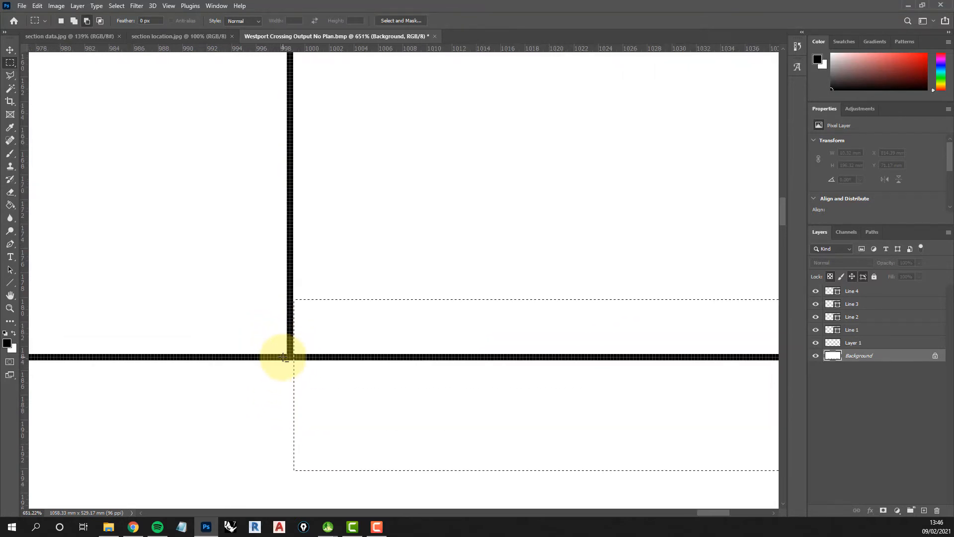
{"action": "scroll", "coordinate": [287, 359], "scroll_direction": "down", "scroll_amount": 8}
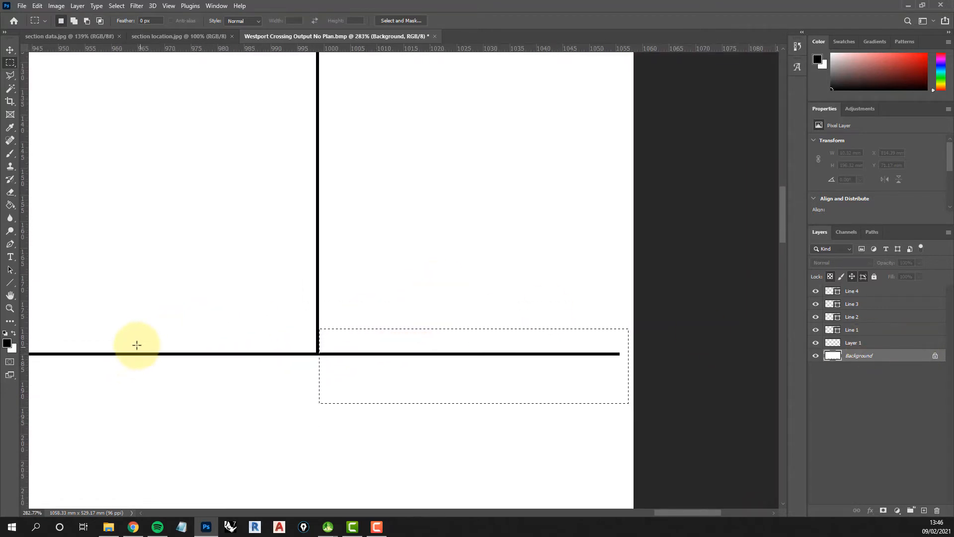
{"action": "key", "text": "shift+F5"}
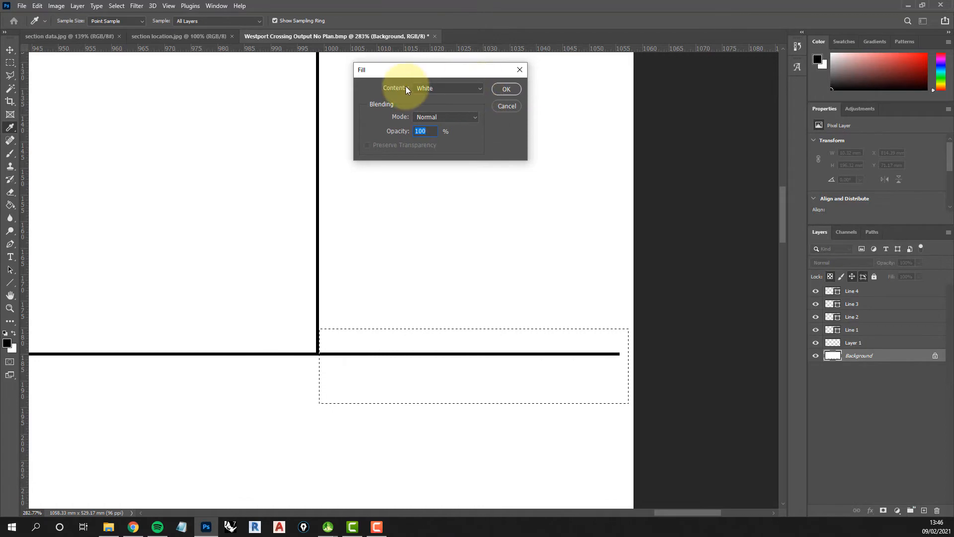
{"action": "left_click", "coordinate": [506, 89]}
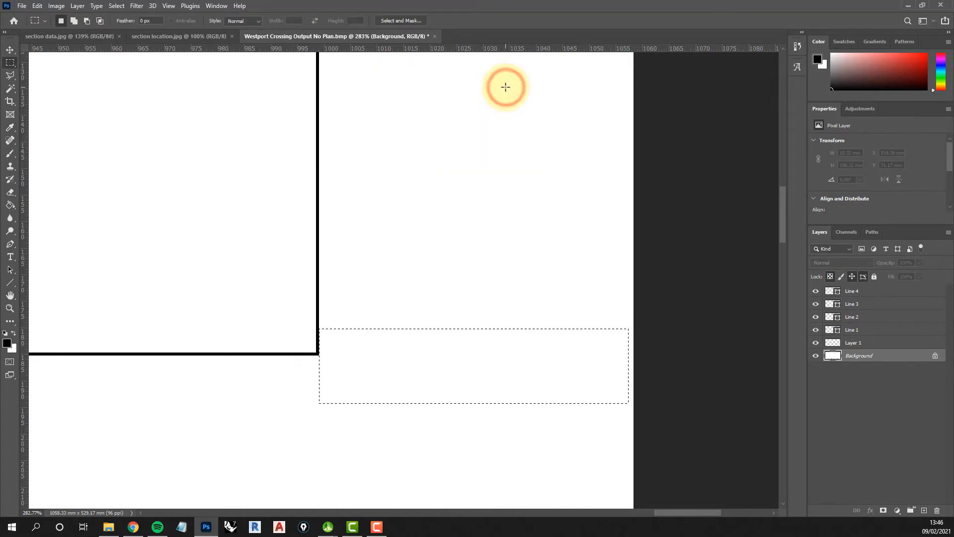
Consult the building height measurements in section data.jpg and bring the drawing's left-hand building, the modern flats, into view.
{"action": "scroll", "coordinate": [392, 213], "scroll_direction": "down", "scroll_amount": 5}
{"action": "scroll", "coordinate": [378, 233], "scroll_direction": "down", "scroll_amount": 4}
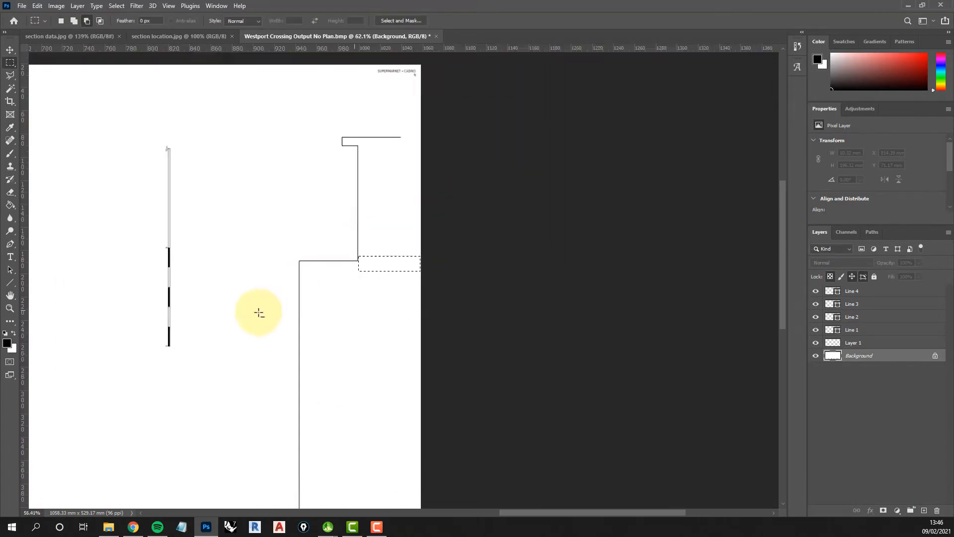
{"action": "left_click_drag", "start_coordinate": [526, 514], "coordinate": [422, 517]}
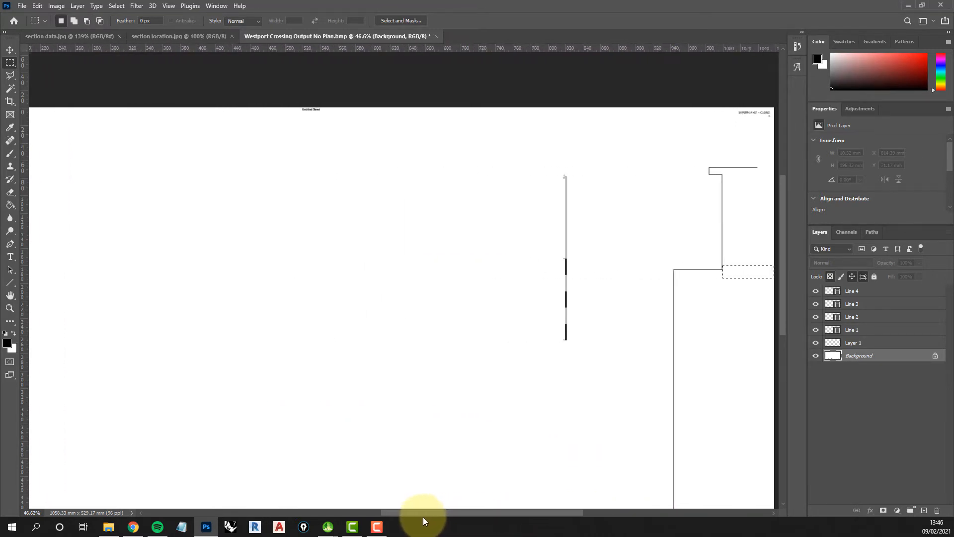
{"action": "left_click", "coordinate": [72, 35]}
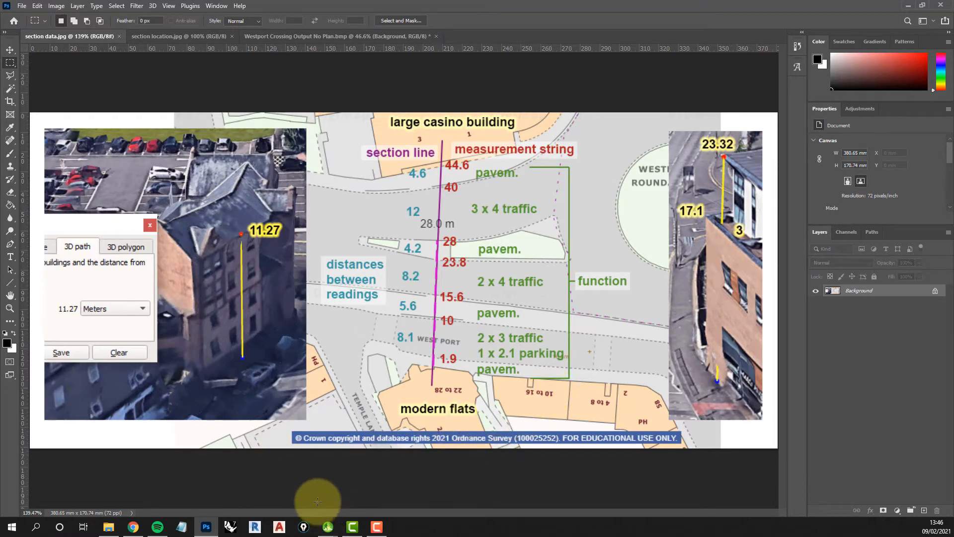
{"action": "left_click", "coordinate": [313, 36]}
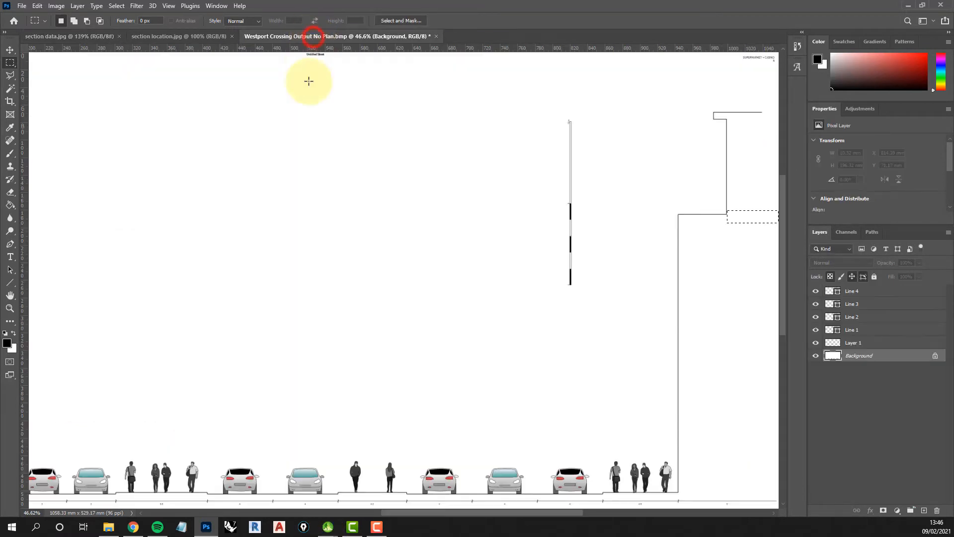
{"action": "left_click_drag", "start_coordinate": [486, 511], "coordinate": [398, 499]}
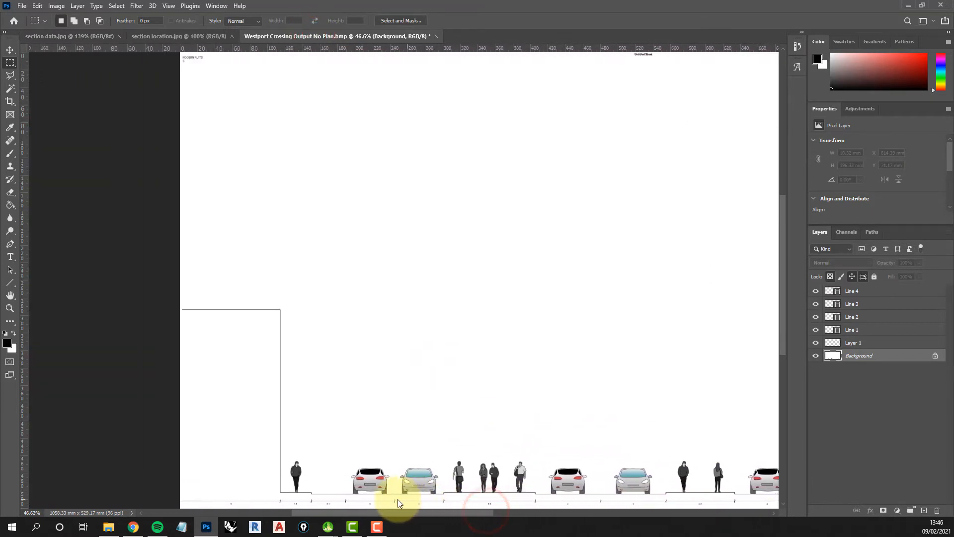
Draw an eaves overhang at the left-hand building's roof corner, using 2 px lines about 5.3 mm outward and 4.2 mm upward.
{"action": "left_click", "coordinate": [885, 344]}
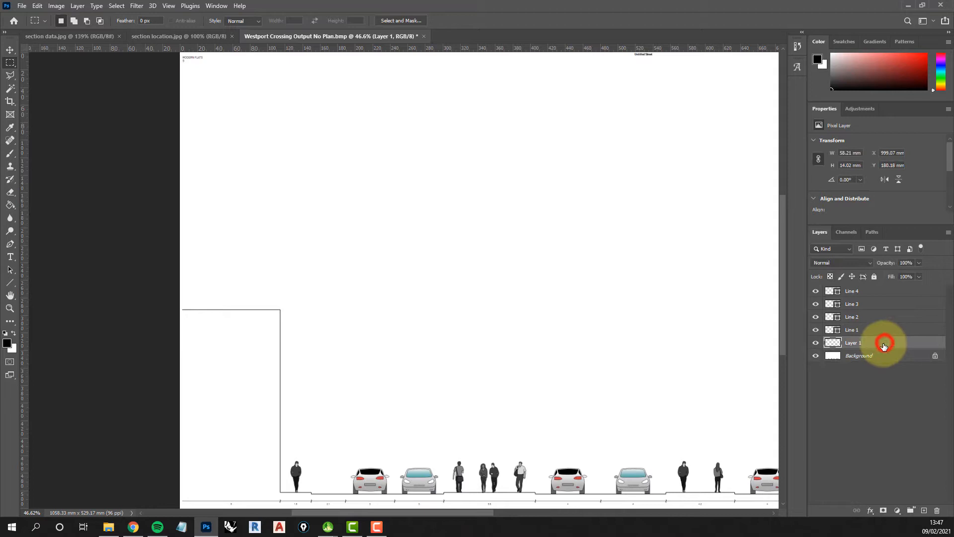
{"action": "left_click", "coordinate": [10, 283]}
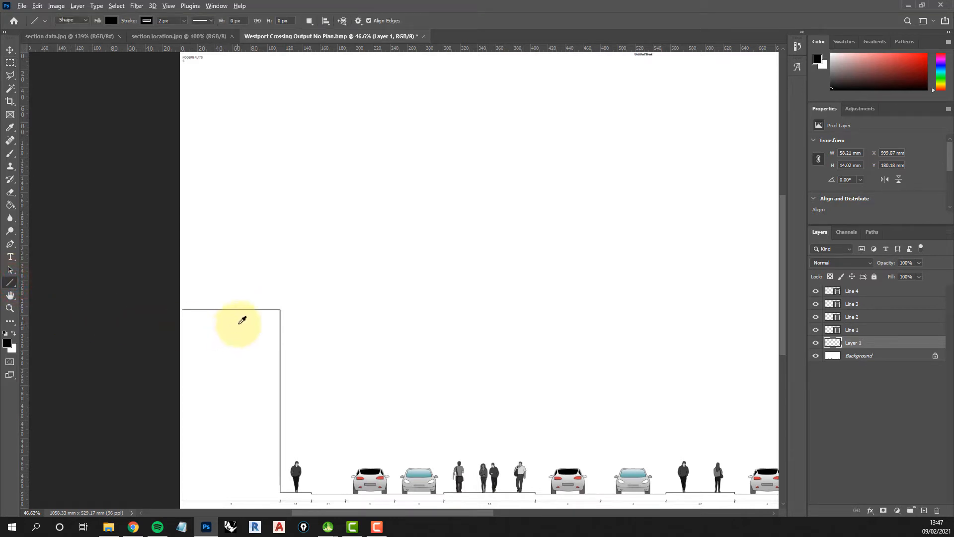
{"action": "left_click", "coordinate": [887, 293]}
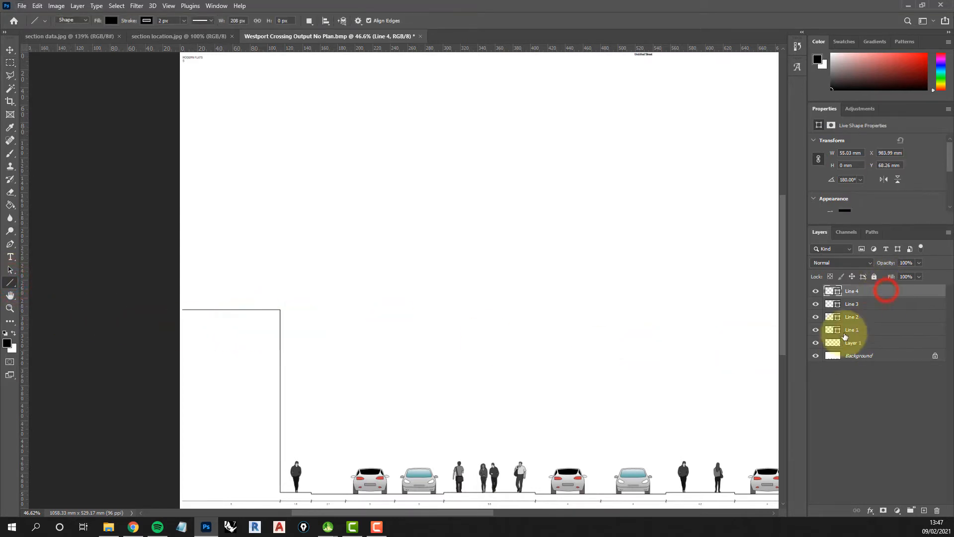
{"action": "scroll", "coordinate": [170, 306], "scroll_direction": "up", "scroll_amount": 3}
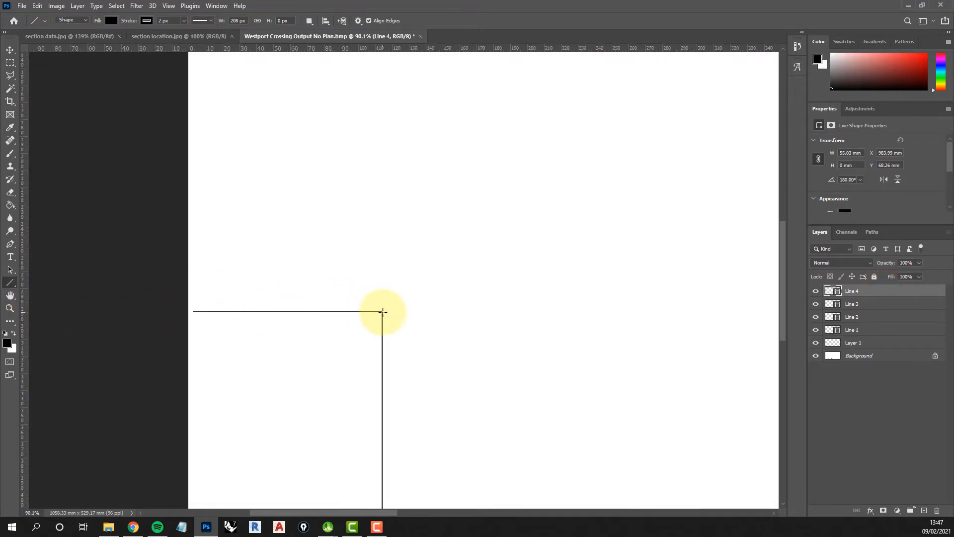
{"action": "scroll", "coordinate": [383, 311], "scroll_direction": "up", "scroll_amount": 3}
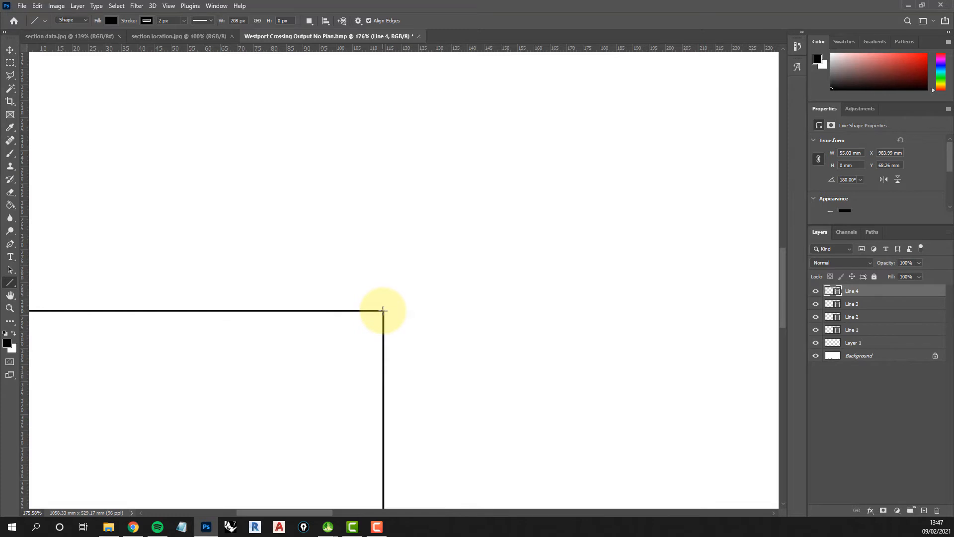
{"action": "left_click_drag", "start_coordinate": [383, 310], "coordinate": [399, 308]}
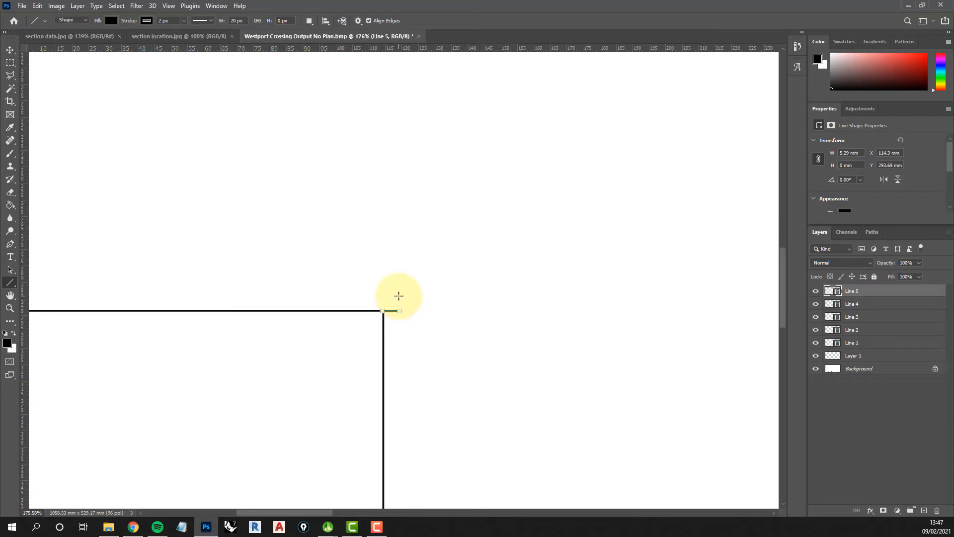
{"action": "left_click_drag", "start_coordinate": [399, 310], "coordinate": [399, 297]}
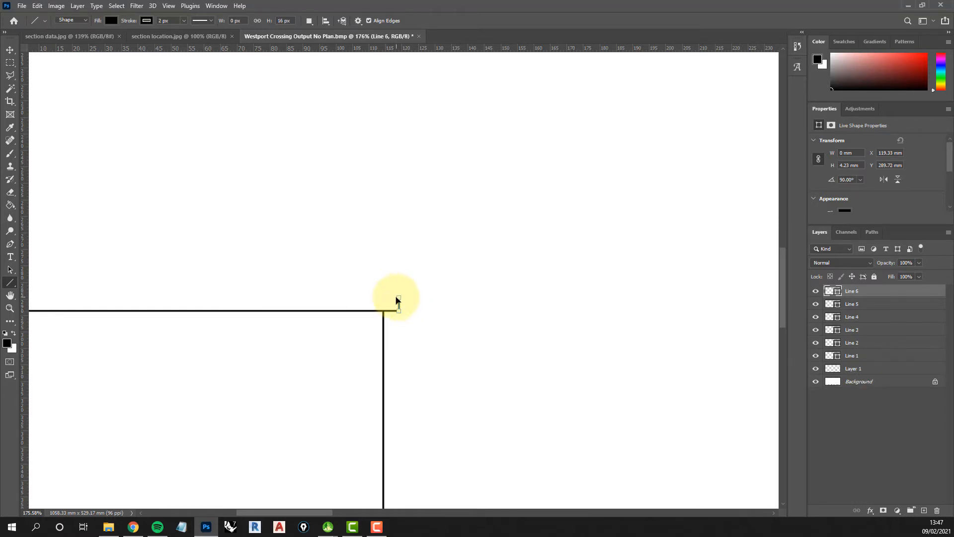
Draw a sloping roof line about 140 mm long at −145° from the top of the eaves up to near the page edge.
{"action": "scroll", "coordinate": [401, 302], "scroll_direction": "up", "scroll_amount": 4}
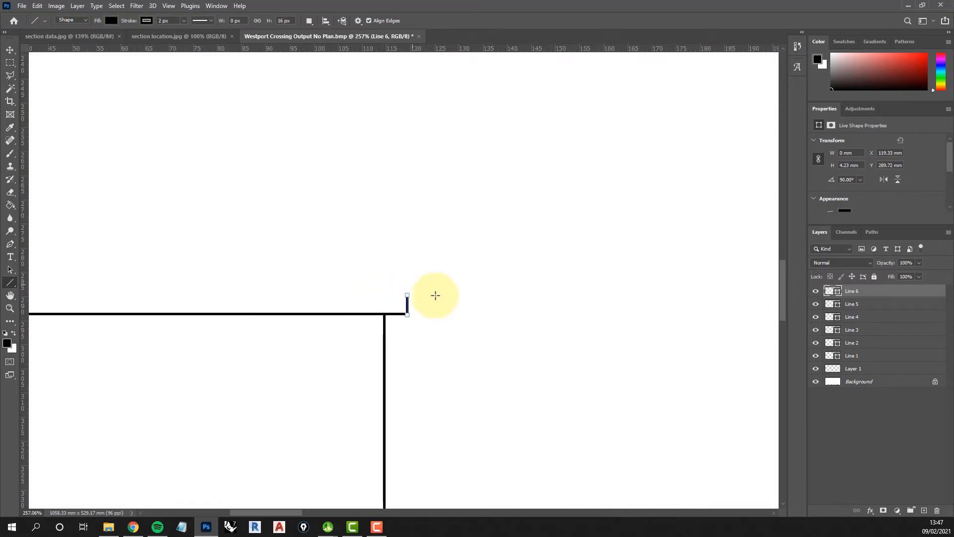
{"action": "left_click", "coordinate": [898, 304]}
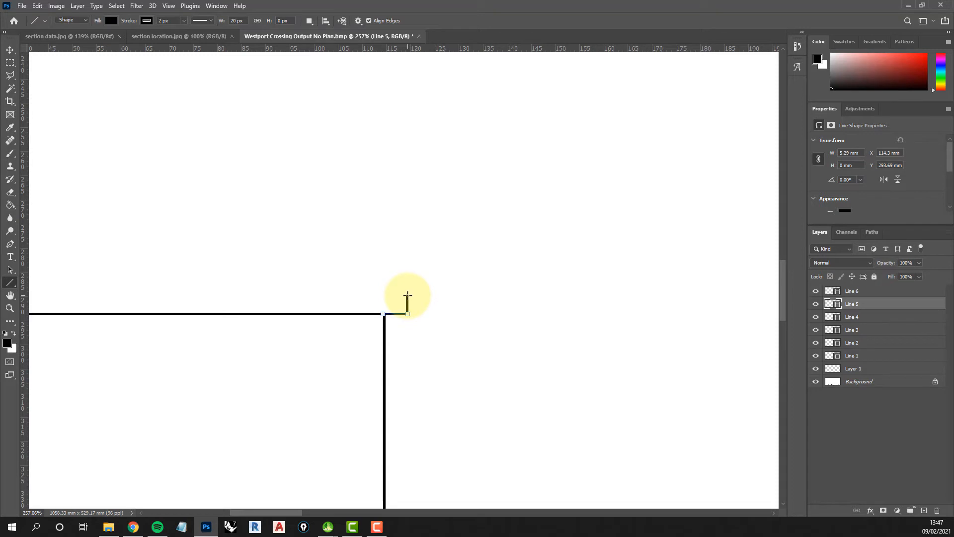
{"action": "left_click_drag", "start_coordinate": [407, 295], "coordinate": [84, 294]}
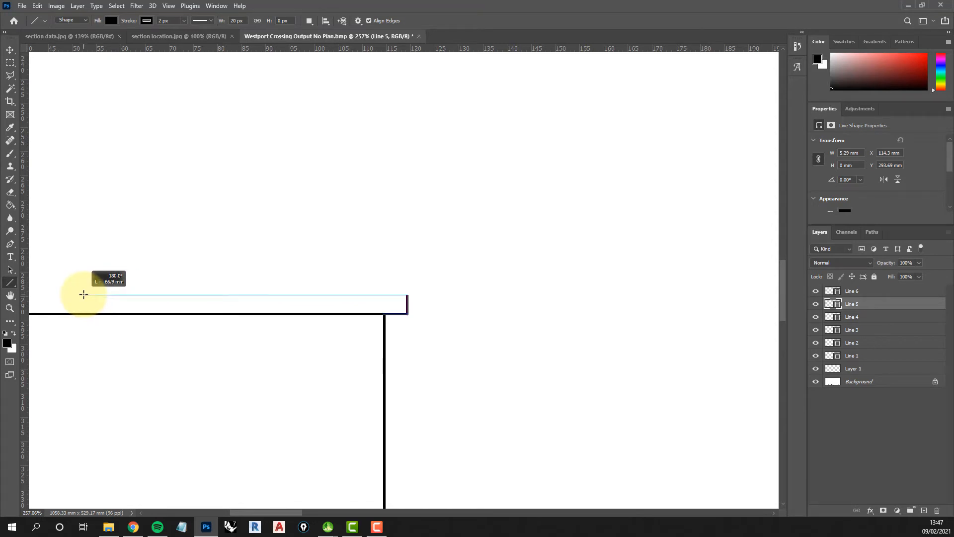
{"action": "left_click_drag", "start_coordinate": [81, 295], "coordinate": [80, 295]}
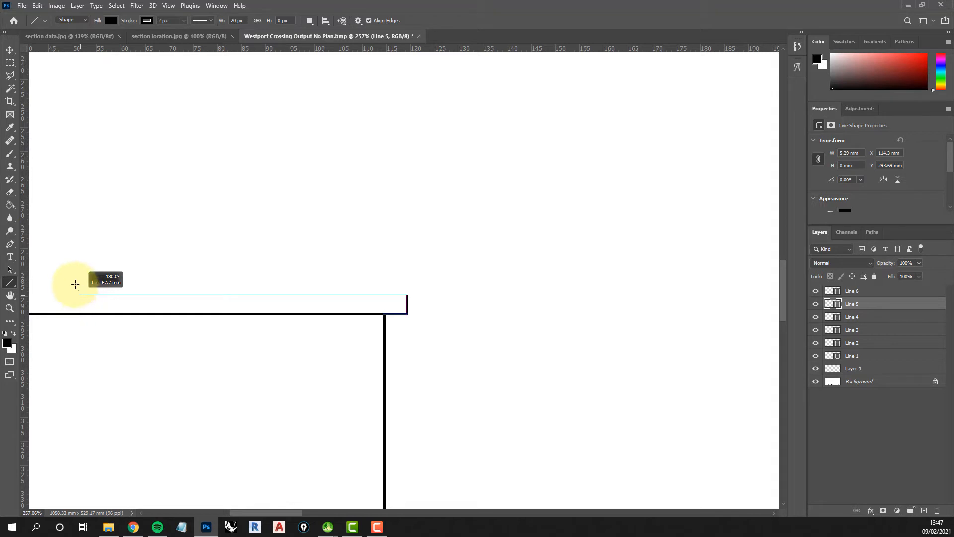
{"action": "left_click_drag", "start_coordinate": [75, 284], "coordinate": [140, 78]}
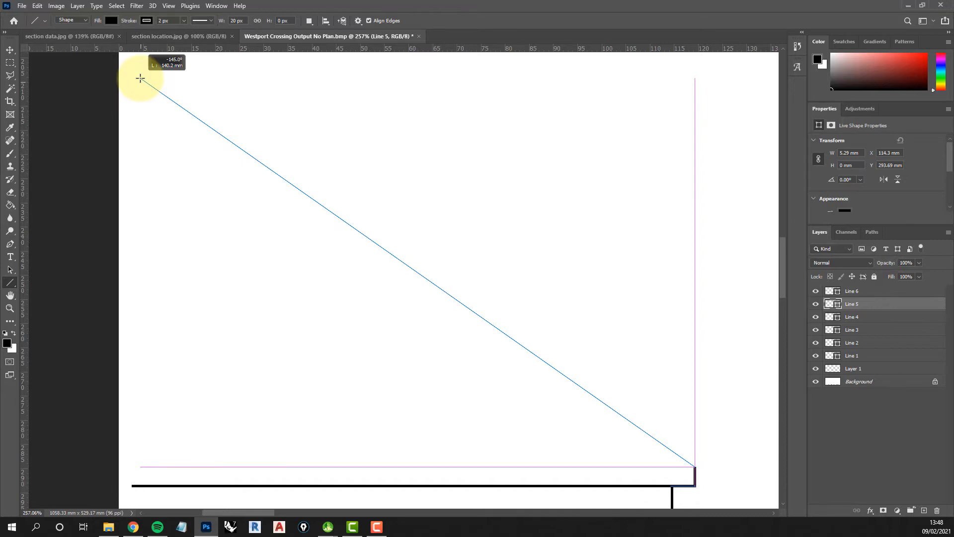
{"action": "left_click_drag", "start_coordinate": [140, 78], "coordinate": [140, 78]}
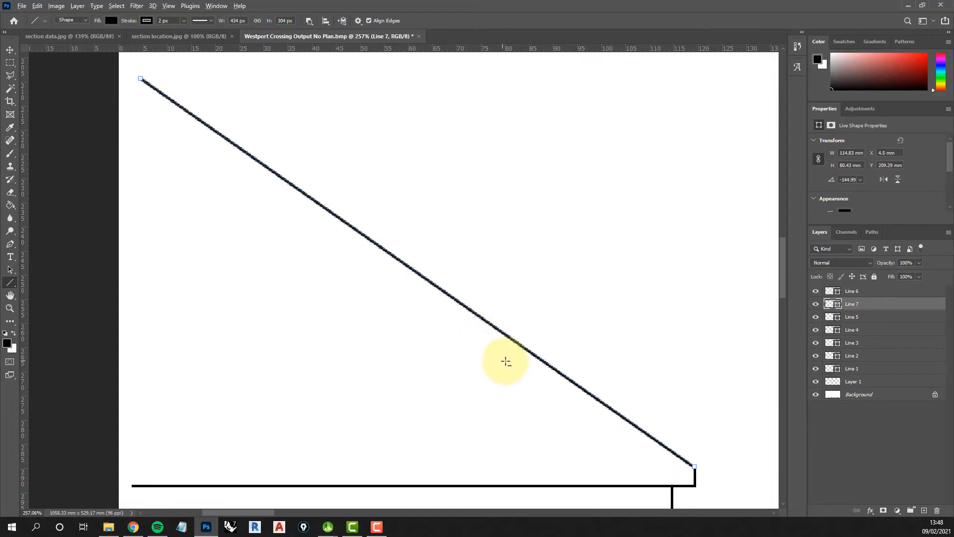
Erase the left-hand building's flat roofline on the Background layer by filling a rectangular selection with white, and clear the selection.
{"action": "scroll", "coordinate": [531, 383], "scroll_direction": "down", "scroll_amount": 3}
{"action": "scroll", "coordinate": [617, 467], "scroll_direction": "up", "scroll_amount": 1}
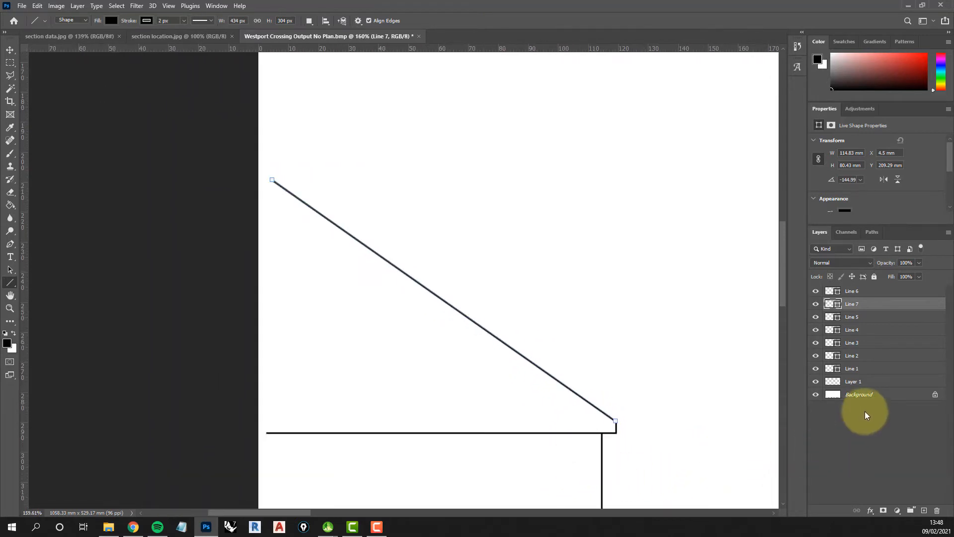
{"action": "left_click", "coordinate": [886, 399]}
{"action": "scroll", "coordinate": [531, 470], "scroll_direction": "up", "scroll_amount": 2}
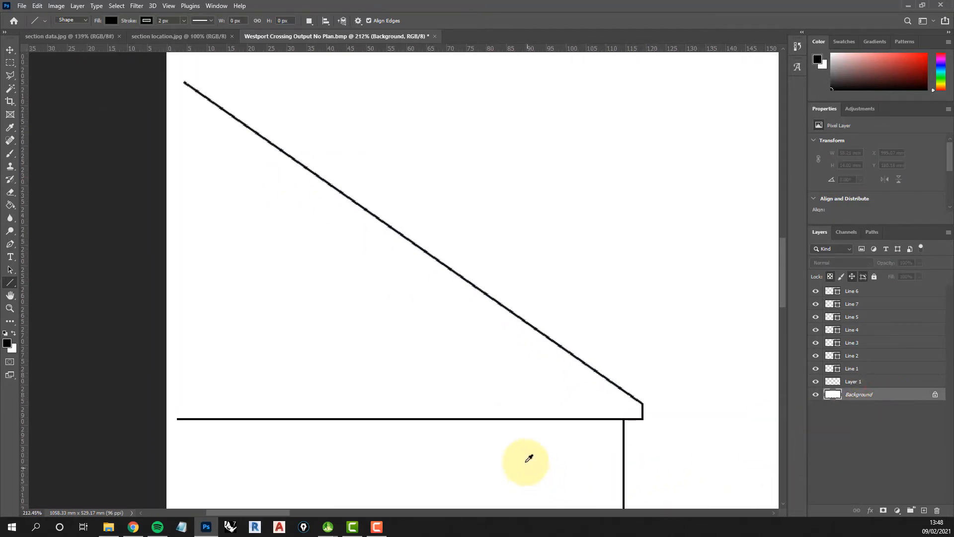
{"action": "left_click", "coordinate": [10, 62]}
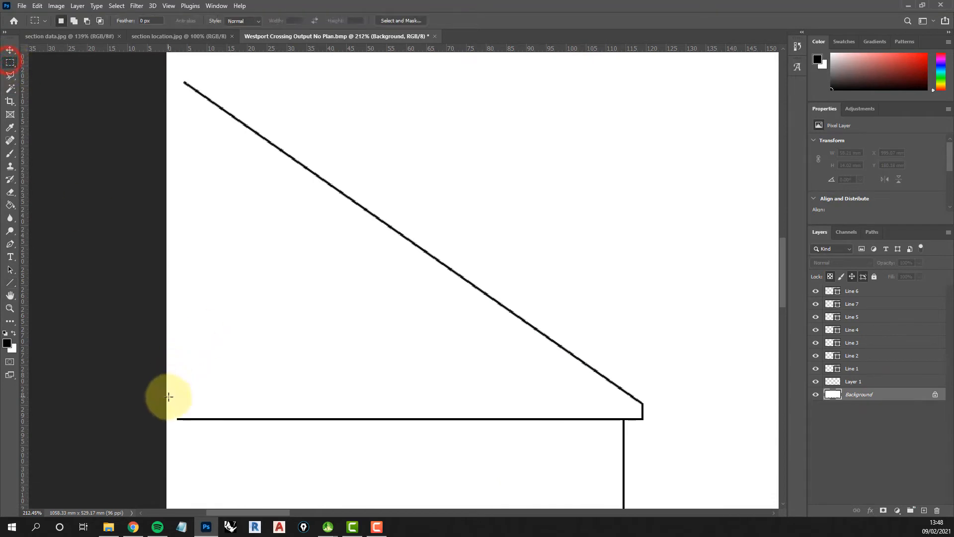
{"action": "left_click_drag", "start_coordinate": [171, 410], "coordinate": [621, 441]}
{"action": "scroll", "coordinate": [620, 440], "scroll_direction": "up", "scroll_amount": 7}
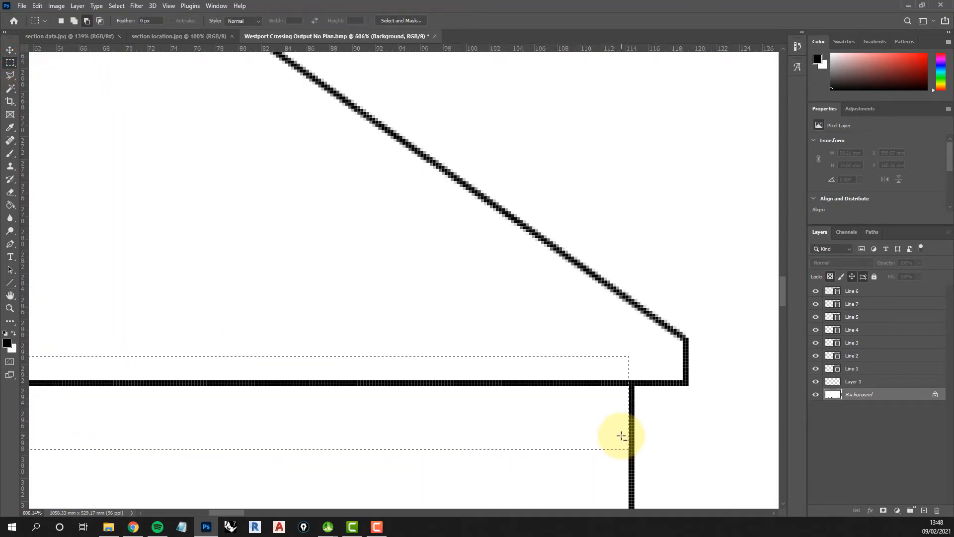
{"action": "scroll", "coordinate": [621, 437], "scroll_direction": "down", "scroll_amount": 1}
{"action": "key", "text": "Delete"}
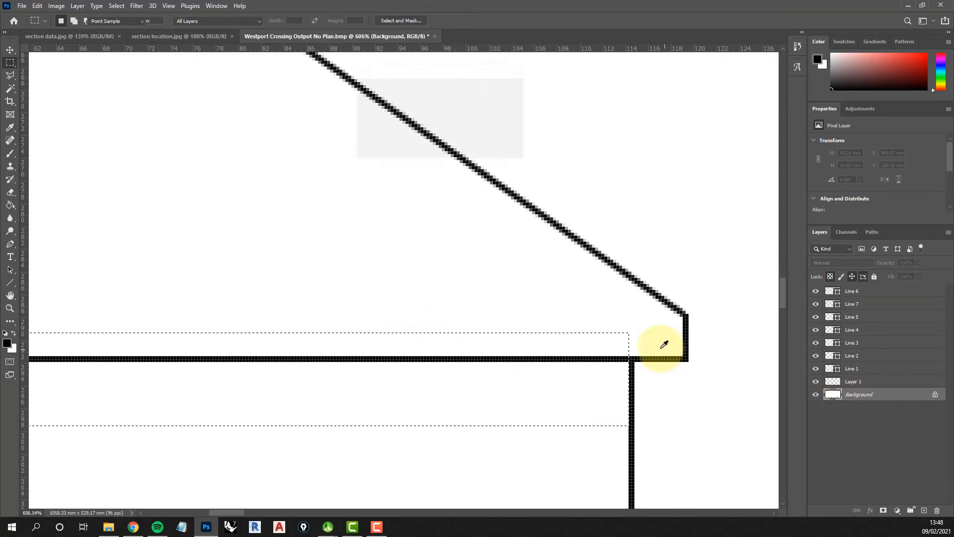
{"action": "left_click", "coordinate": [506, 89]}
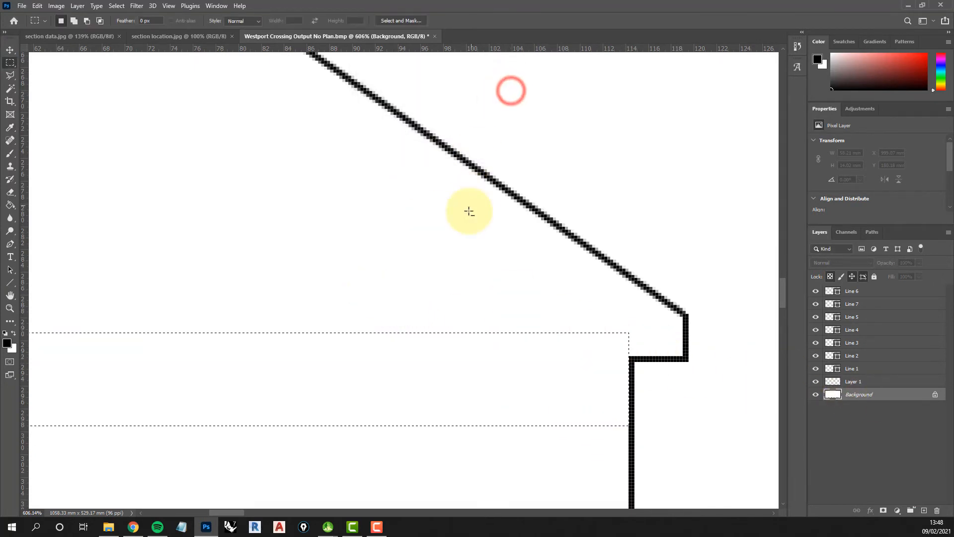
{"action": "scroll", "coordinate": [470, 219], "scroll_direction": "down", "scroll_amount": 5}
{"action": "scroll", "coordinate": [470, 223], "scroll_direction": "down", "scroll_amount": 12}
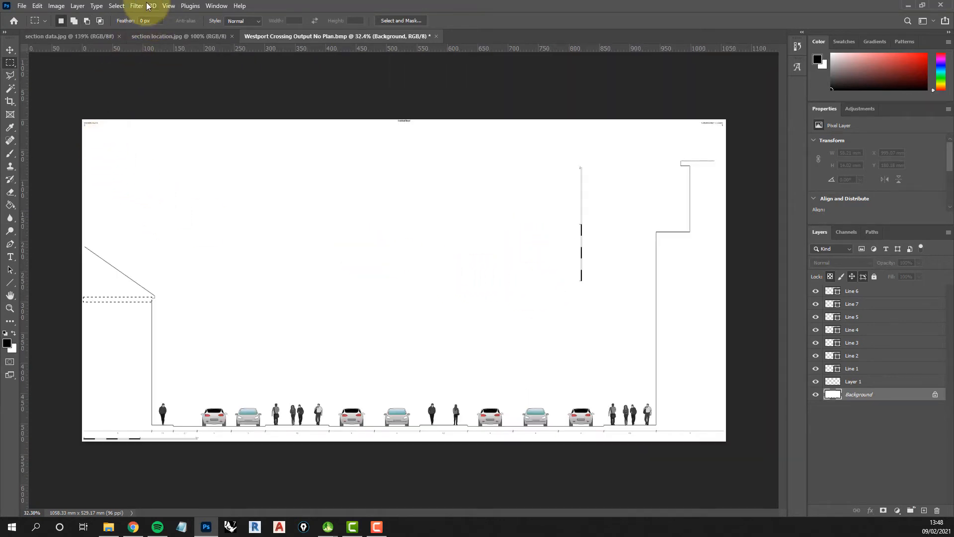
{"action": "left_click", "coordinate": [118, 6]}
{"action": "left_click", "coordinate": [123, 21]}
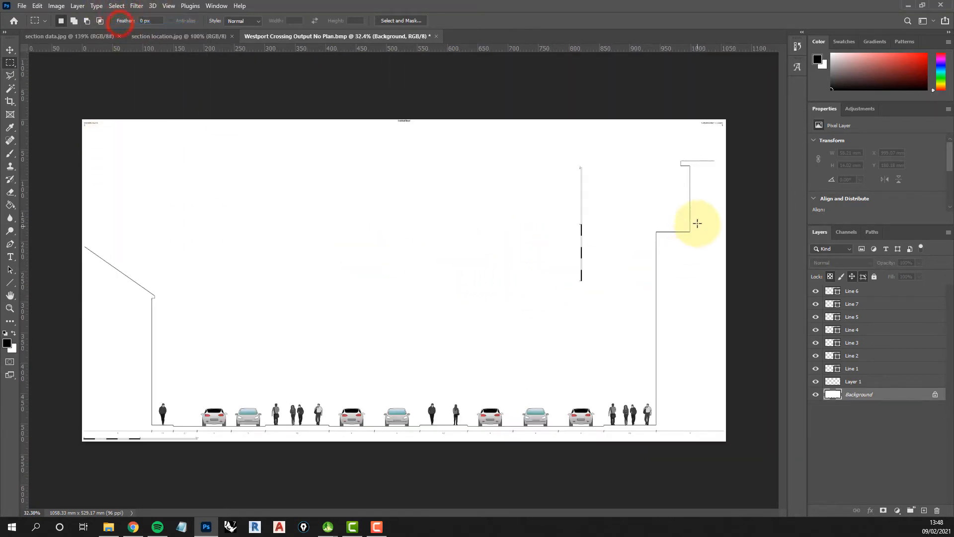
Rename Layer 1 as scale and place it at the top of the layer stack.
{"action": "left_click", "coordinate": [860, 382]}
{"action": "double_click", "coordinate": [860, 382]}
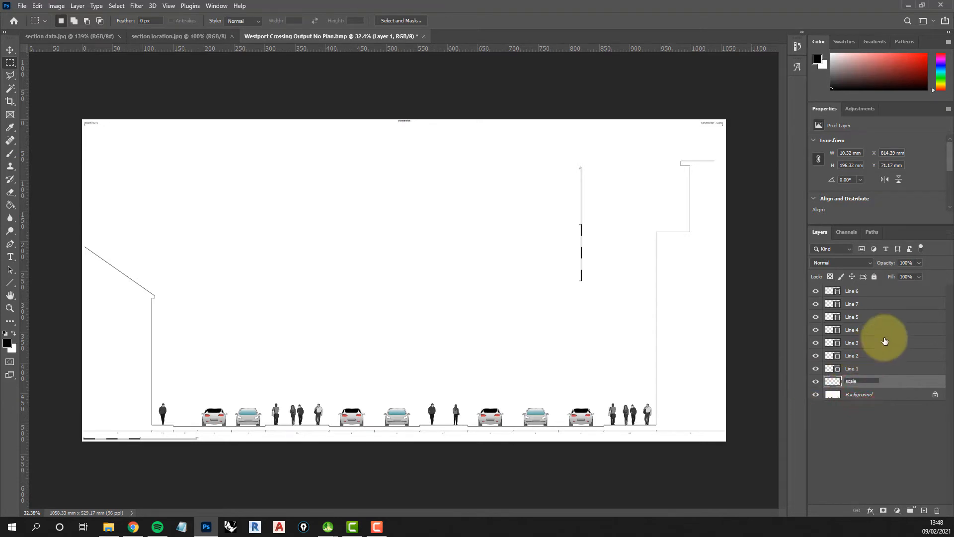
{"action": "left_click_drag", "start_coordinate": [893, 381], "coordinate": [888, 294]}
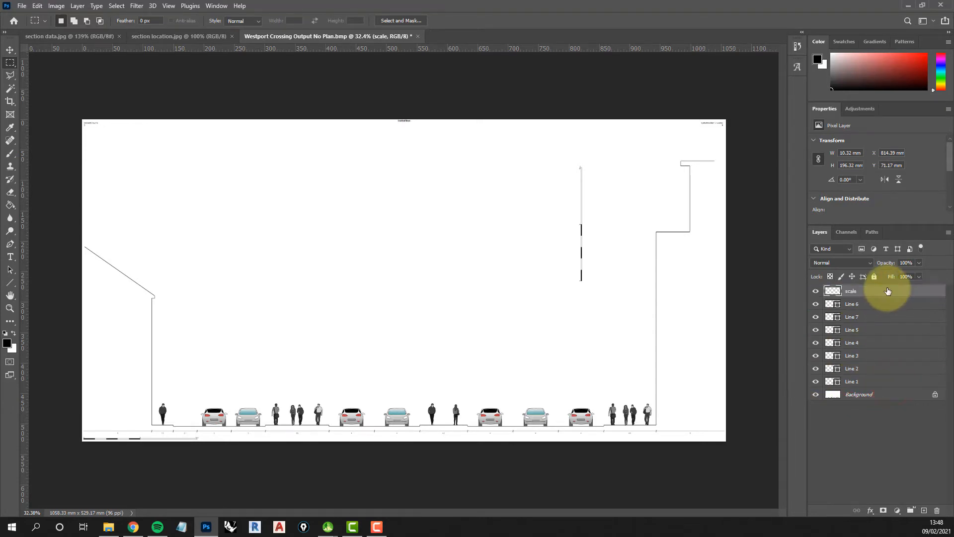
Rasterize the layers Line 1 to Line 7, merge them into one and merge that into the Background, checking by toggling its visibility.
{"action": "left_click", "coordinate": [883, 382], "text": "shift"}
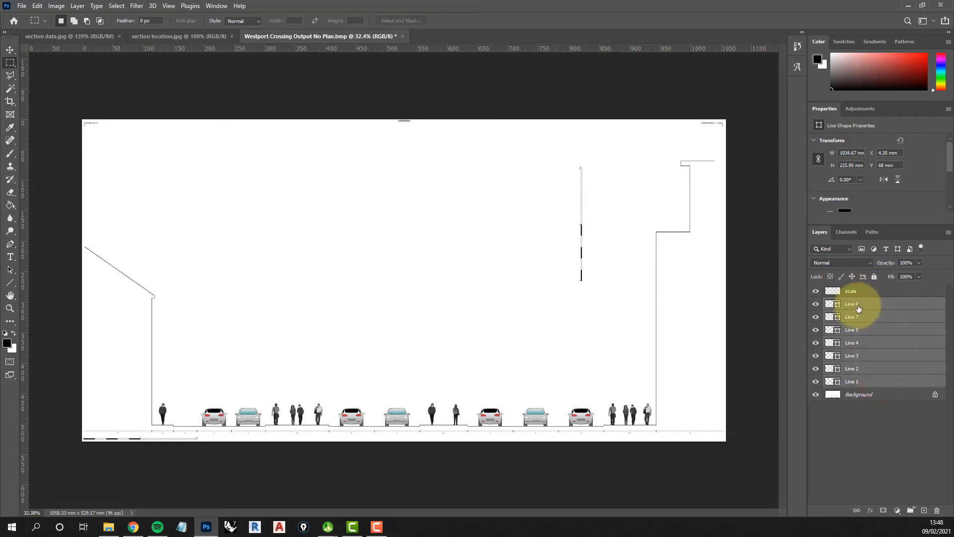
{"action": "right_click", "coordinate": [865, 306]}
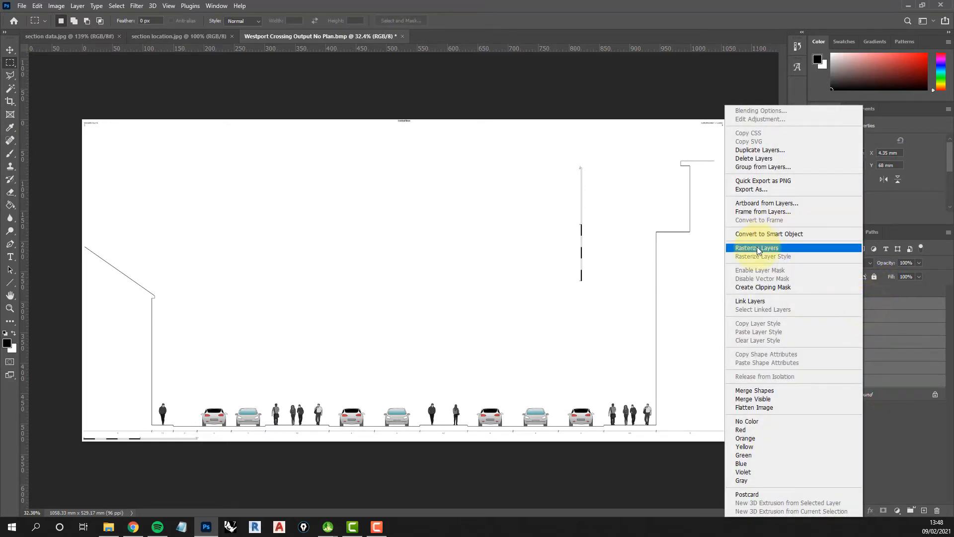
{"action": "left_click", "coordinate": [757, 249]}
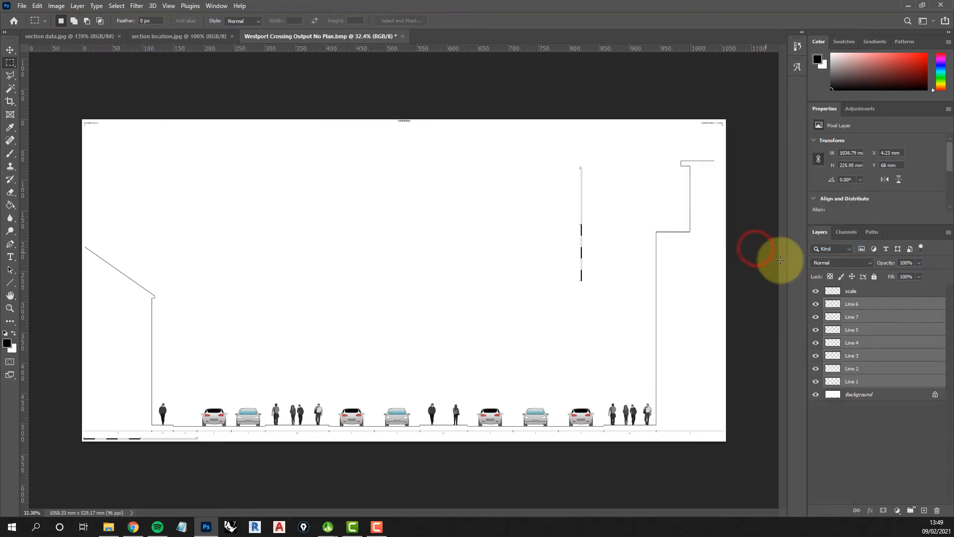
{"action": "right_click", "coordinate": [876, 355]}
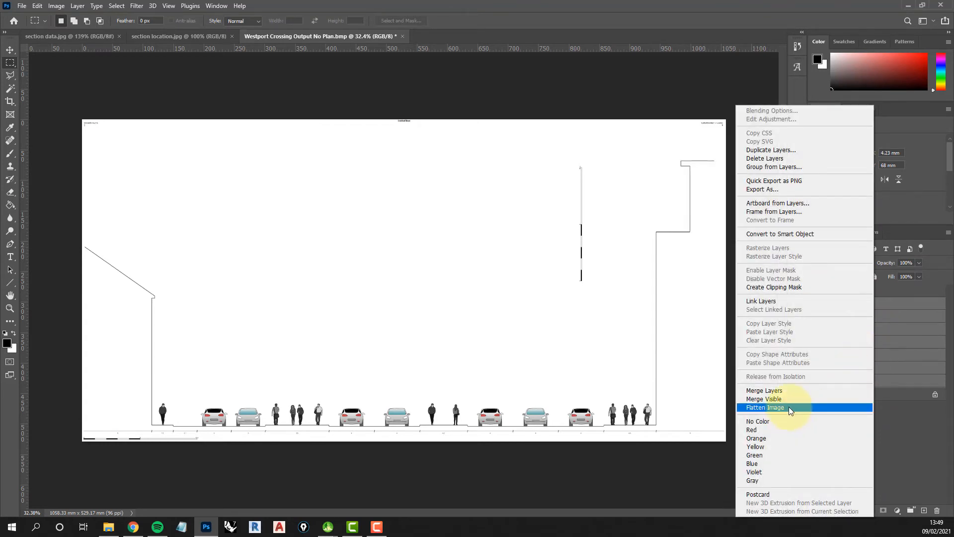
{"action": "left_click", "coordinate": [763, 392]}
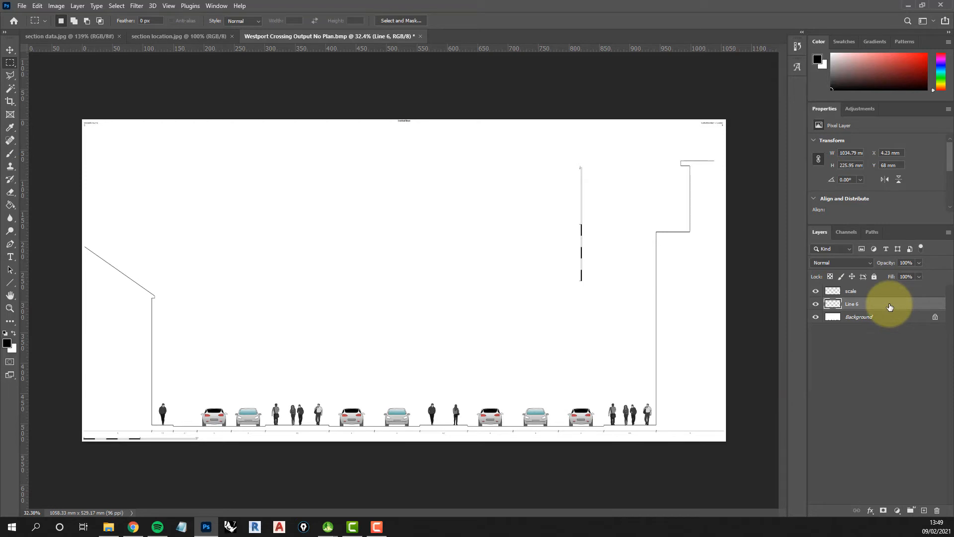
{"action": "key", "text": "ctrl+e"}
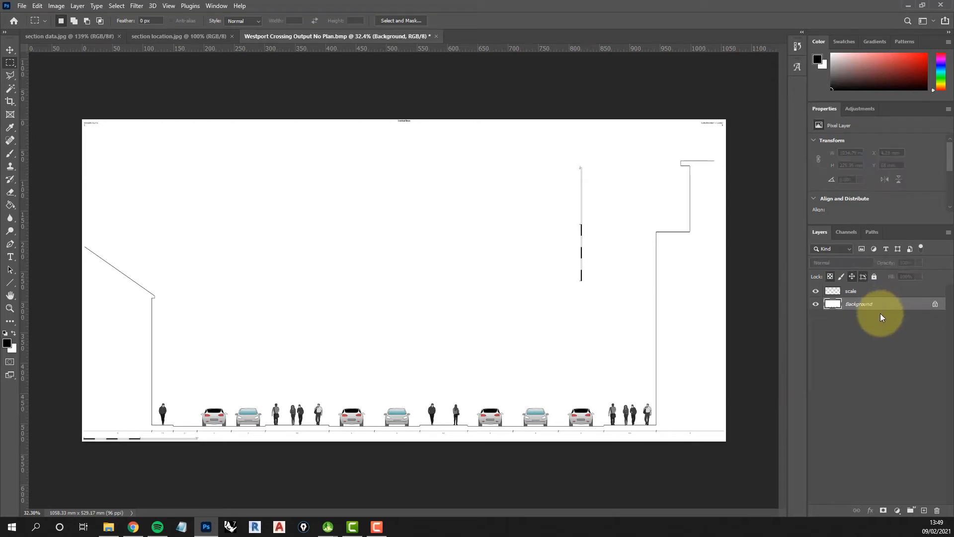
{"action": "left_click", "coordinate": [820, 304]}
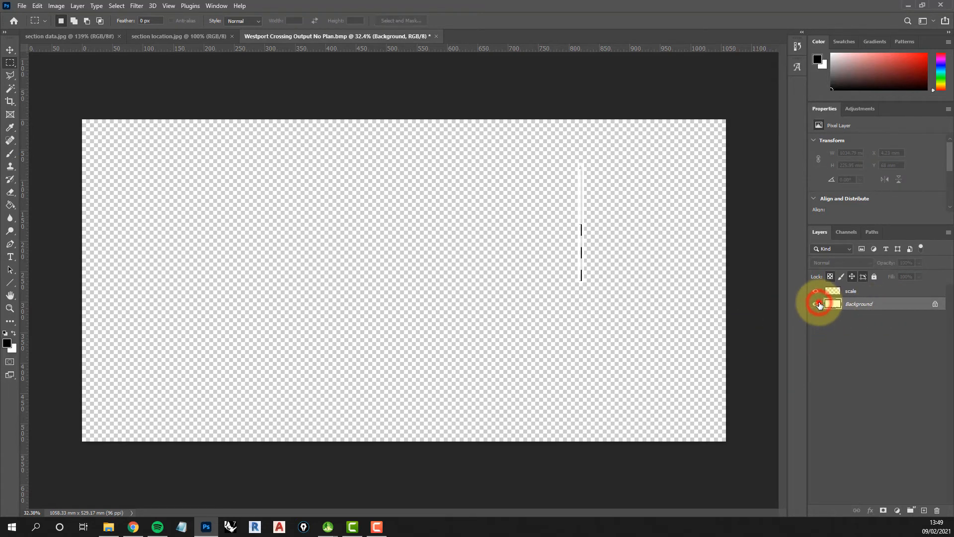
{"action": "left_click", "coordinate": [819, 304]}
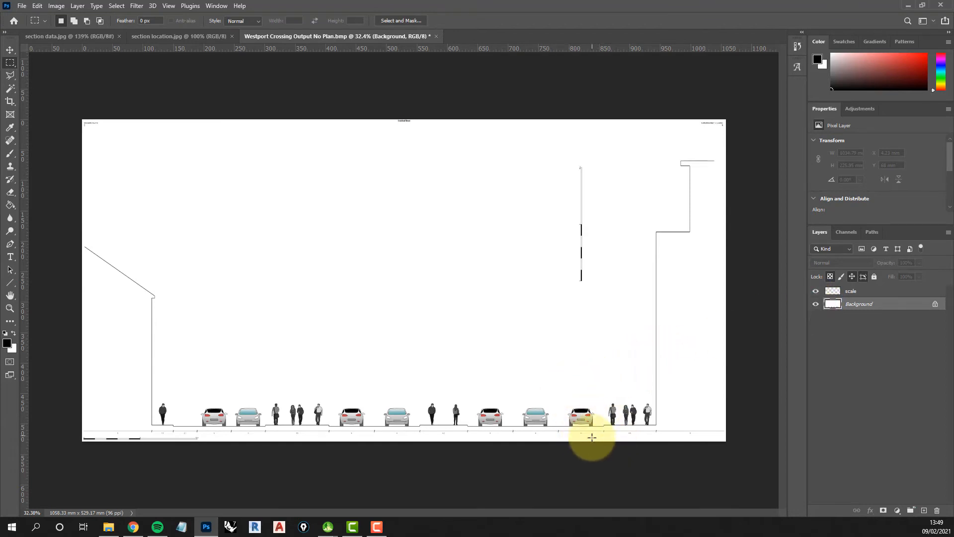
Copy the front-facing car in the 4 m lane, with its strip of ground line, from the Background to a new layer.
{"action": "scroll", "coordinate": [583, 439], "scroll_direction": "up", "scroll_amount": 2}
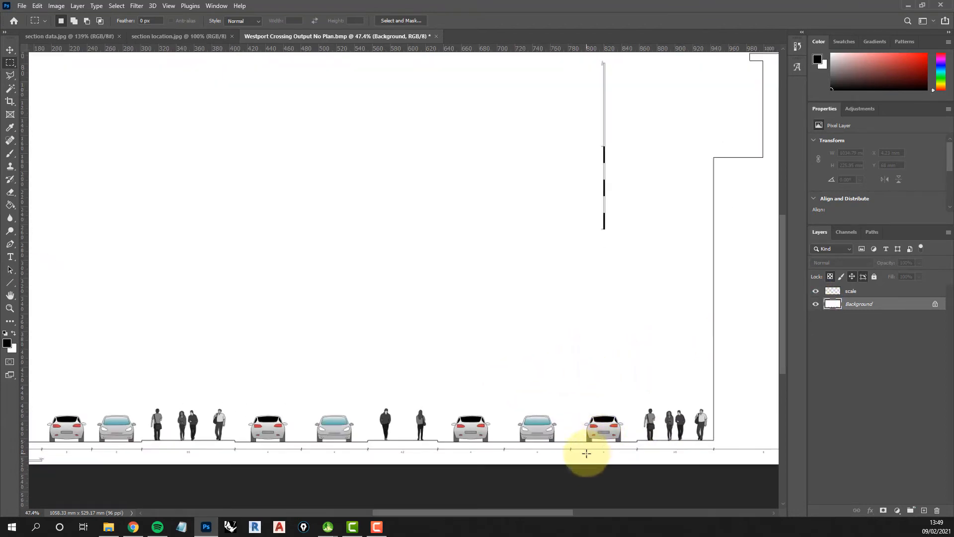
{"action": "scroll", "coordinate": [586, 453], "scroll_direction": "up", "scroll_amount": 2}
{"action": "scroll", "coordinate": [517, 444], "scroll_direction": "up", "scroll_amount": 2}
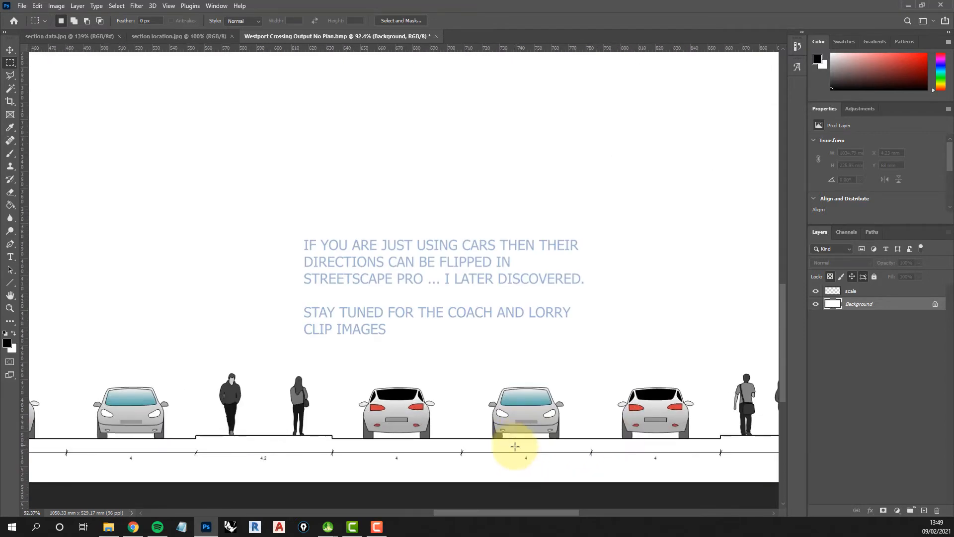
{"action": "scroll", "coordinate": [515, 447], "scroll_direction": "up", "scroll_amount": 2}
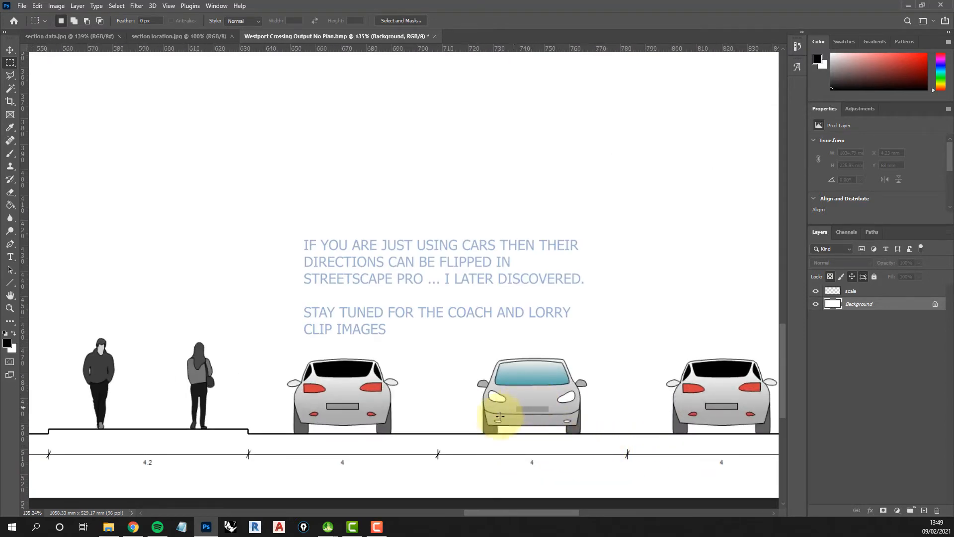
{"action": "scroll", "coordinate": [557, 430], "scroll_direction": "up", "scroll_amount": 2}
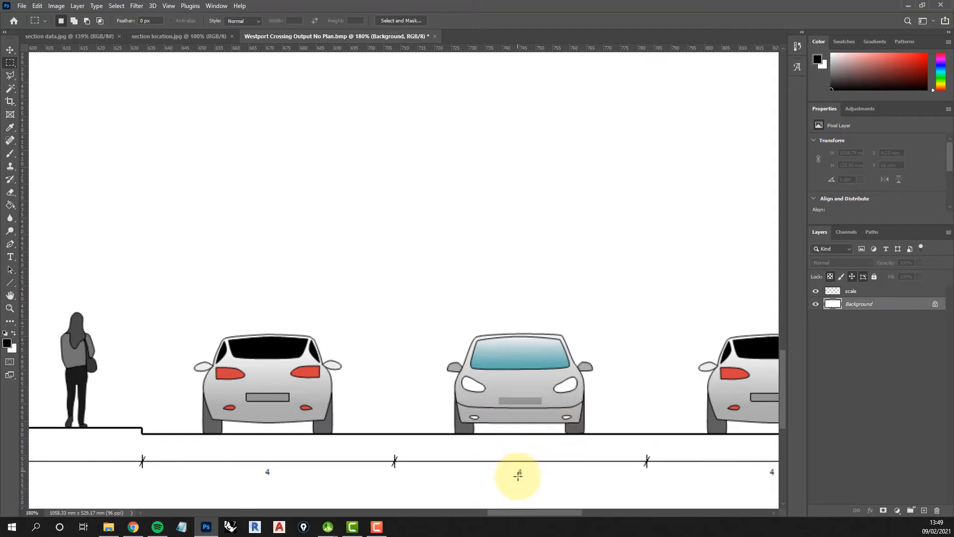
{"action": "mouse_move", "coordinate": [522, 512]}
{"action": "left_mouse_down"}
{"action": "mouse_move", "coordinate": [554, 511]}
{"action": "mouse_move", "coordinate": [527, 512]}
{"action": "left_mouse_up"}
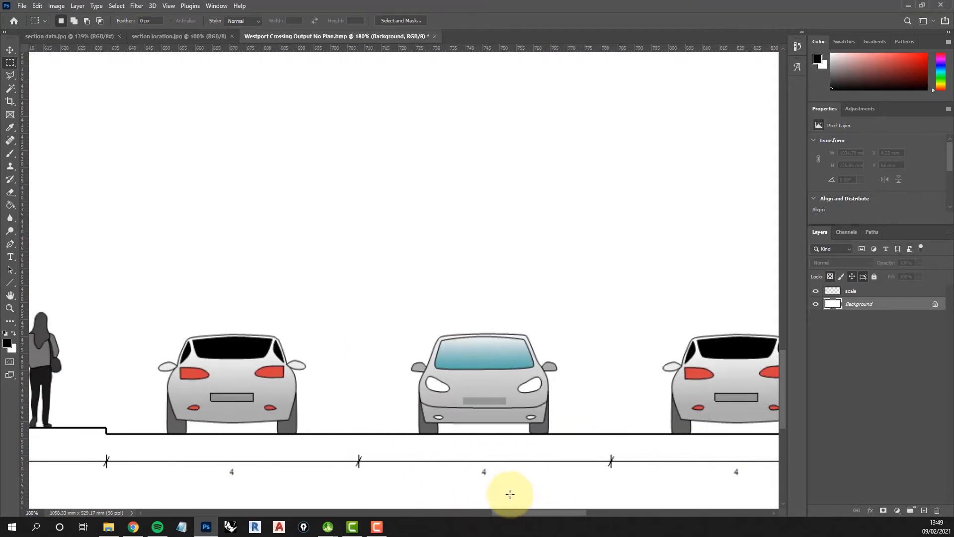
{"action": "scroll", "coordinate": [462, 428], "scroll_direction": "up", "scroll_amount": 3}
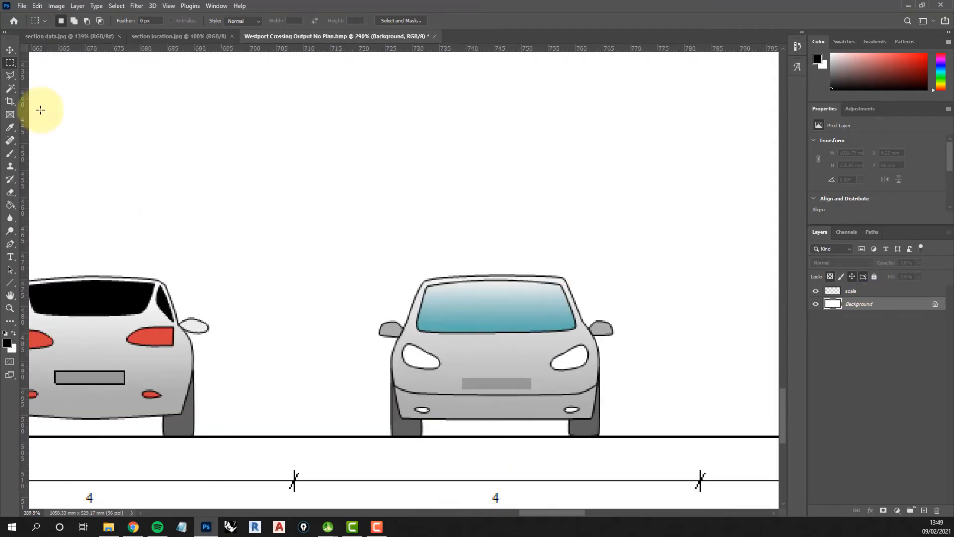
{"action": "left_click", "coordinate": [9, 64]}
{"action": "scroll", "coordinate": [405, 404], "scroll_direction": "up", "scroll_amount": 2}
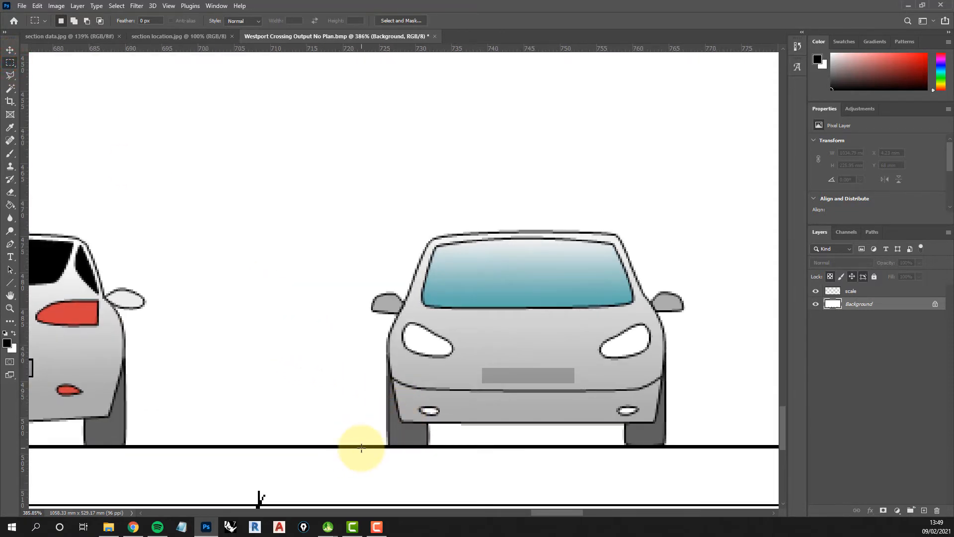
{"action": "left_click_drag", "start_coordinate": [346, 447], "coordinate": [709, 208]}
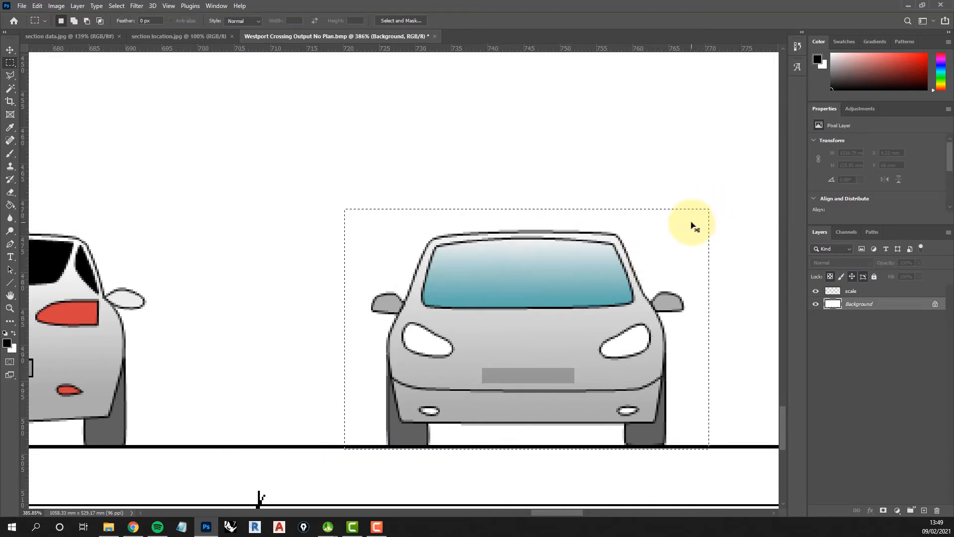
{"action": "key", "text": "ctrl+j"}
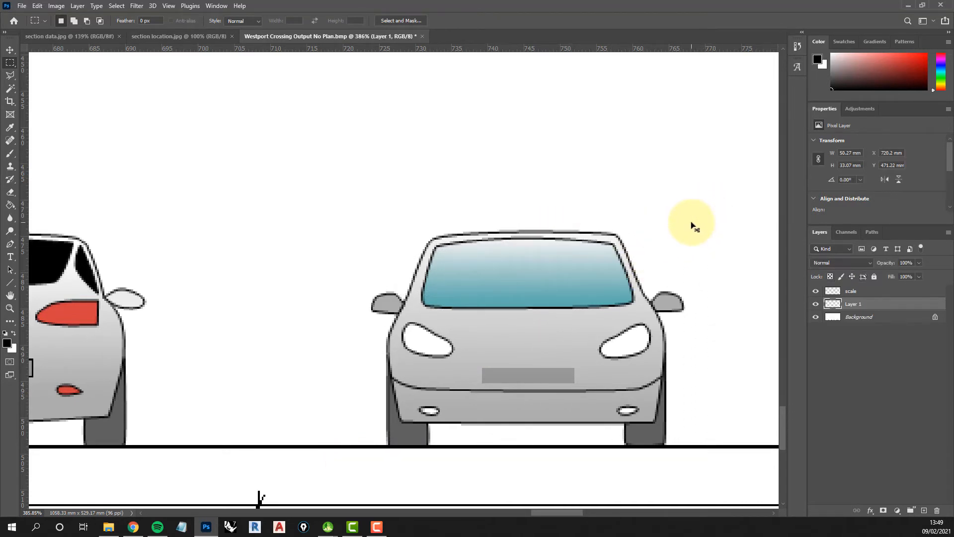
Rename the copied front-view car's layer as car facing.
{"action": "double_click", "coordinate": [854, 305]}
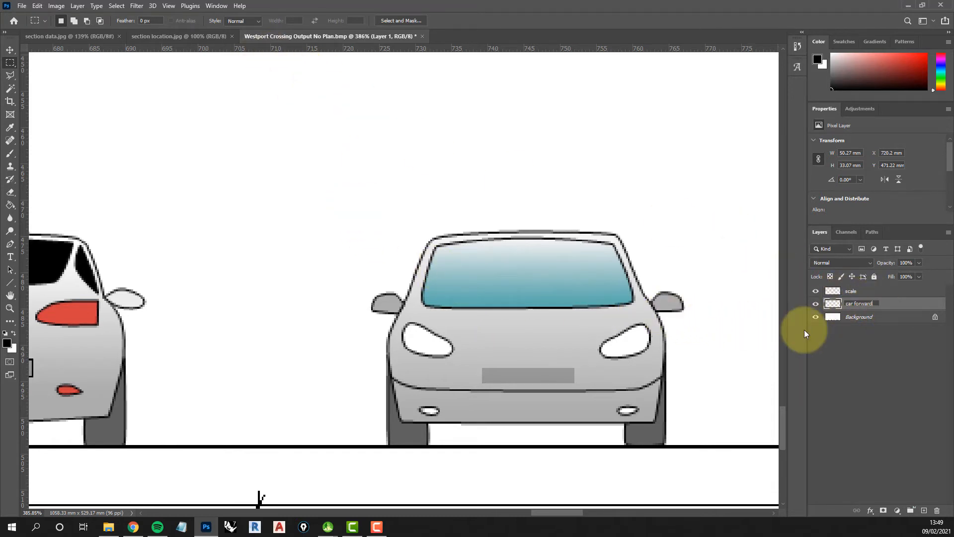
{"action": "key", "text": "BackSpace"}
{"action": "key", "text": "BackSpace"}
{"action": "key", "text": "BackSpace"}
{"action": "key", "text": "BackSpace"}
{"action": "key", "text": "BackSpace"}
{"action": "type", "text": "acing"}
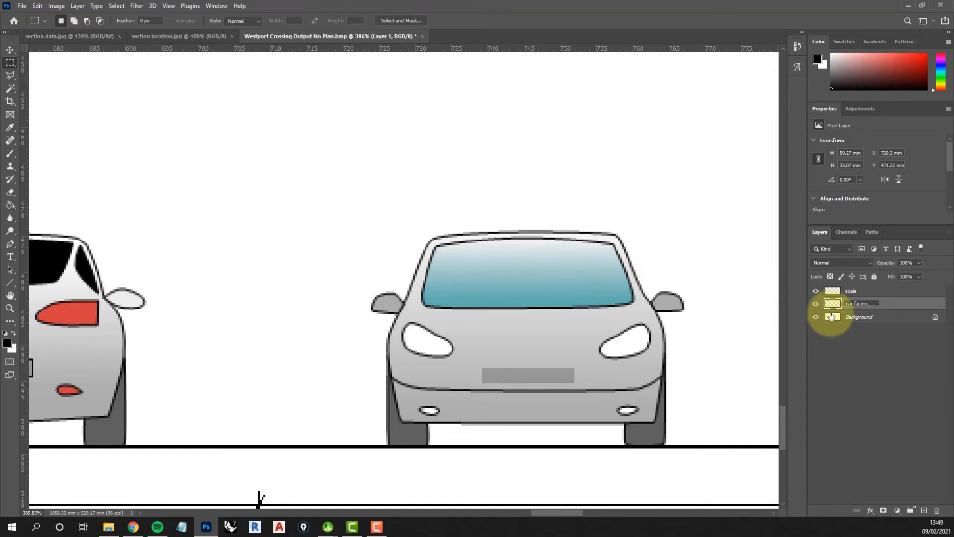
{"action": "left_click", "coordinate": [882, 319]}
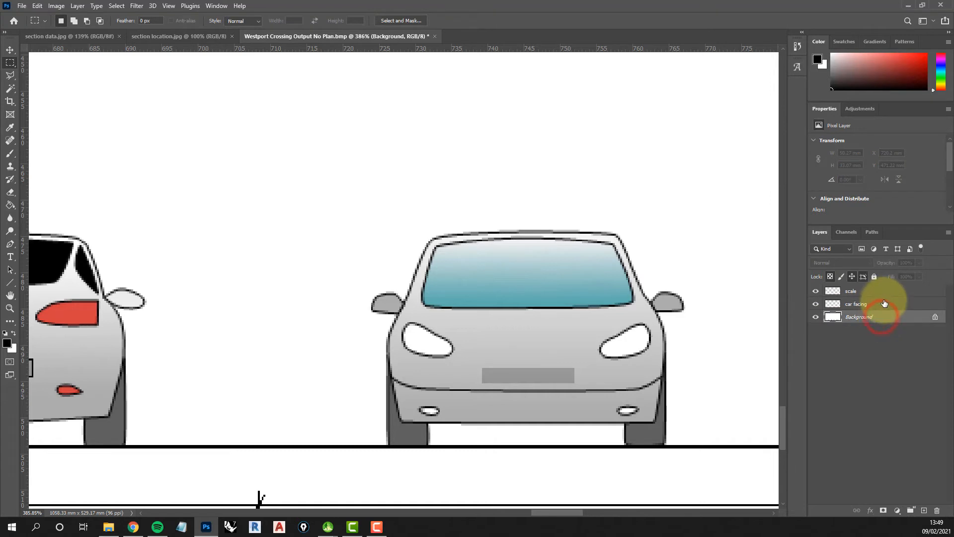
With the Background temporarily hidden, delete the white around and beneath the car on the car facing layer using the Magic Wand, and deselect.
{"action": "left_click", "coordinate": [817, 317]}
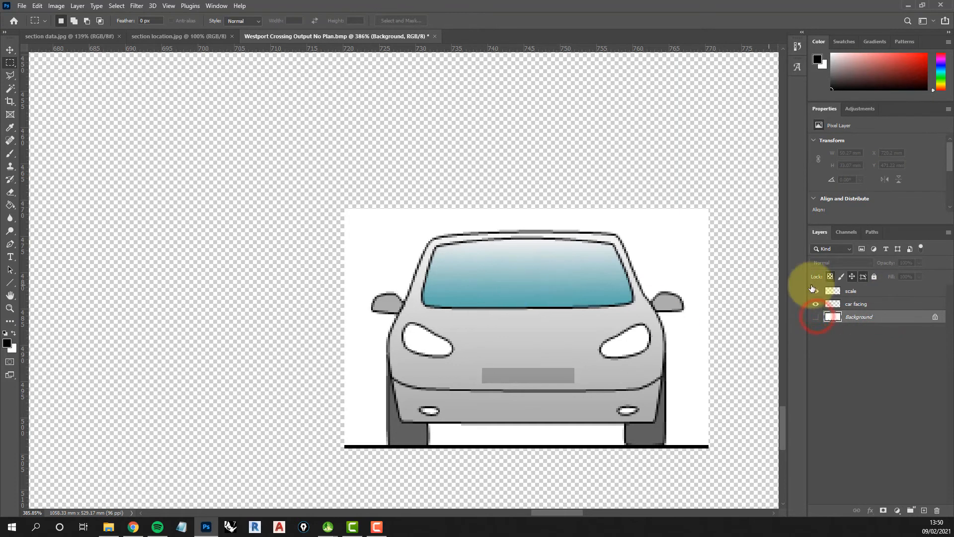
{"action": "left_click", "coordinate": [889, 304]}
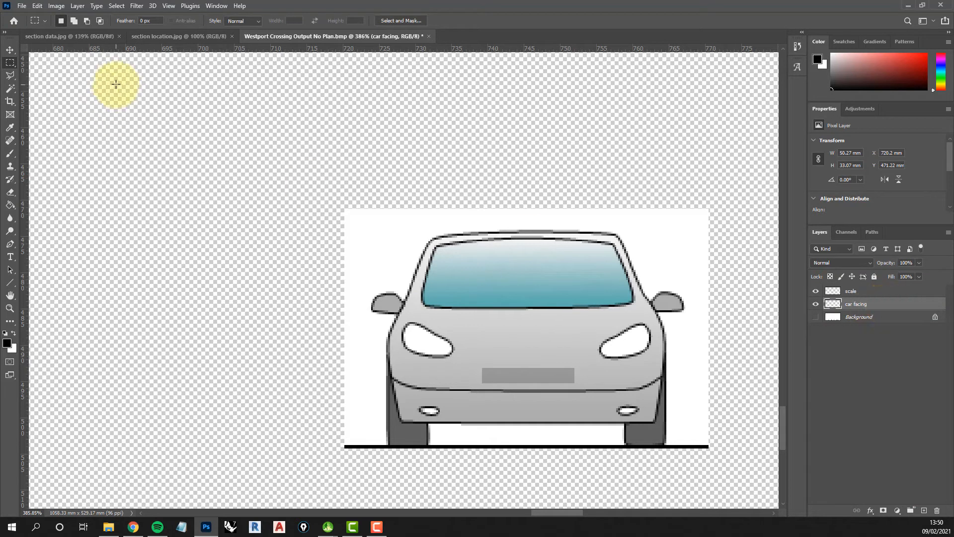
{"action": "left_click", "coordinate": [10, 88]}
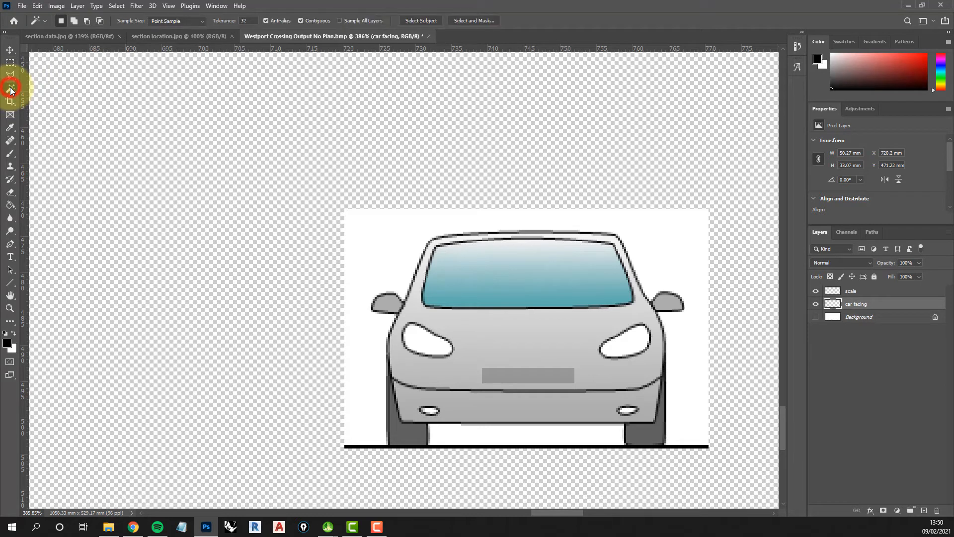
{"action": "left_click", "coordinate": [385, 238]}
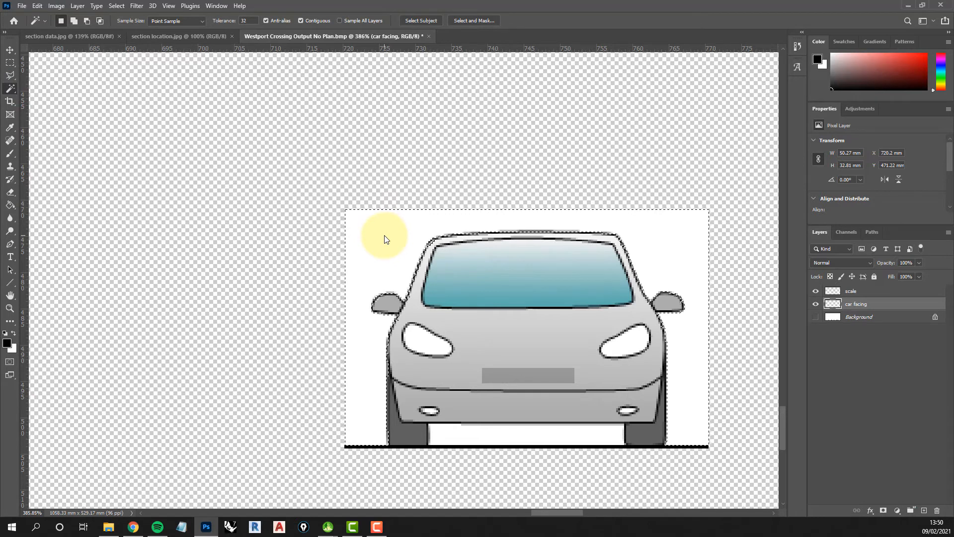
{"action": "key", "text": "Delete"}
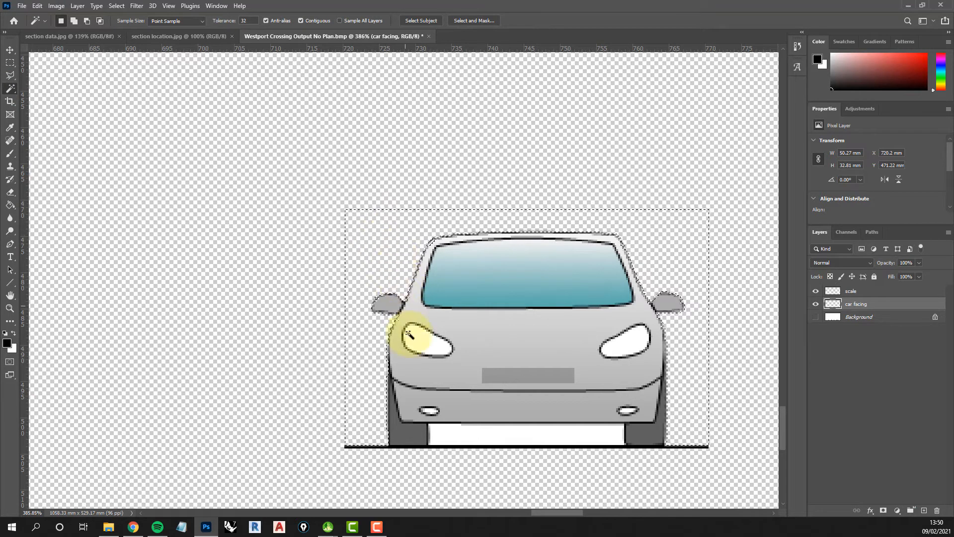
{"action": "left_click", "coordinate": [532, 438]}
{"action": "key", "text": "Delete"}
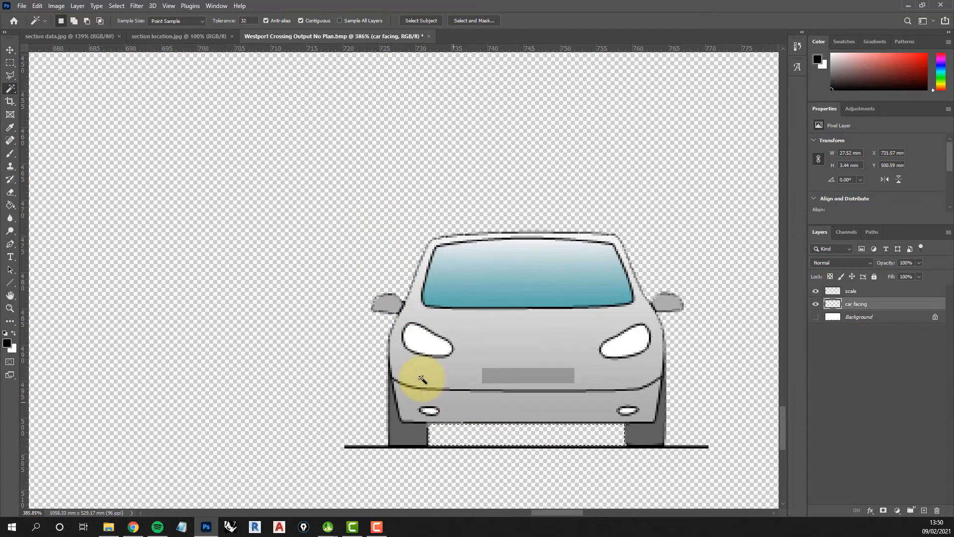
{"action": "left_click", "coordinate": [116, 5]}
{"action": "left_click", "coordinate": [119, 26]}
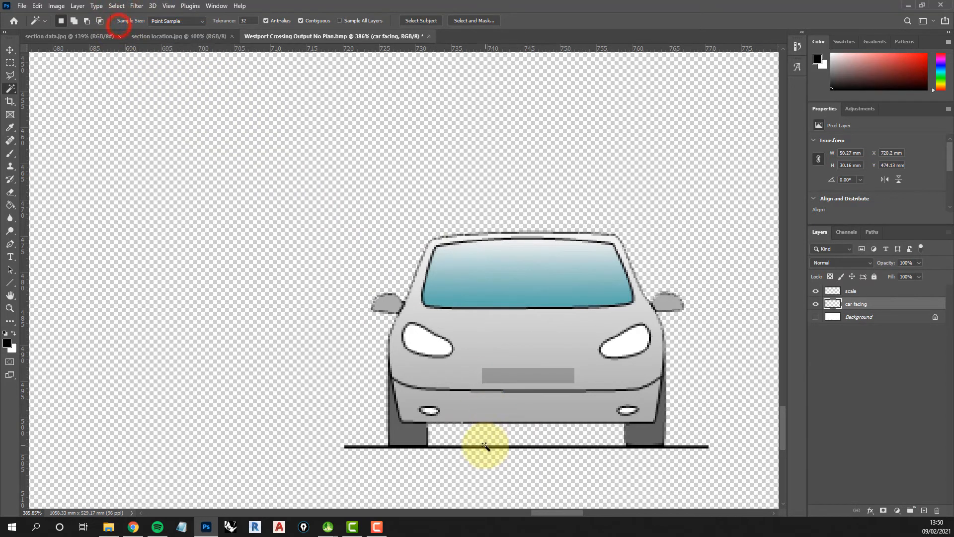
{"action": "left_click", "coordinate": [815, 317]}
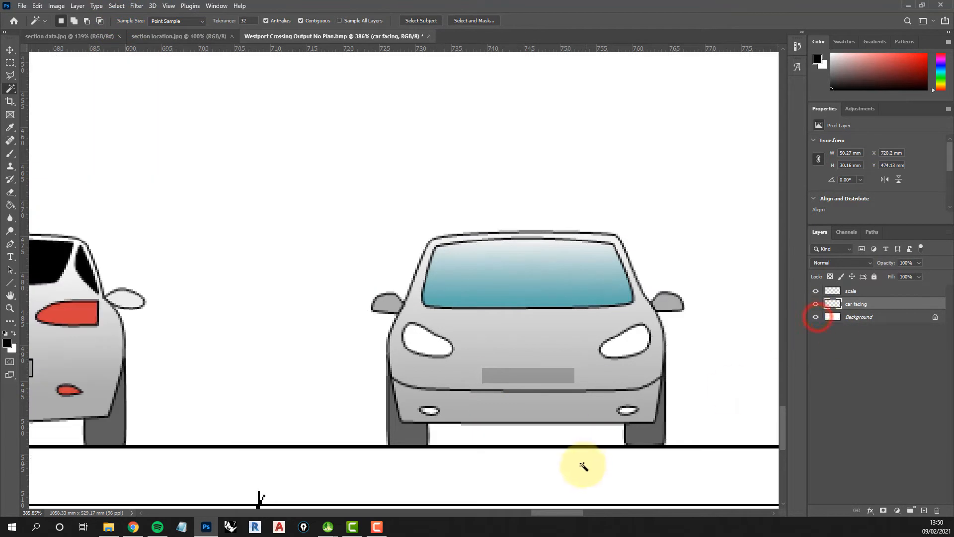
Copy the neighbouring rear-view car, with its strip of ground line, from the Background to a new layer.
{"action": "left_click_drag", "start_coordinate": [557, 511], "coordinate": [532, 511]}
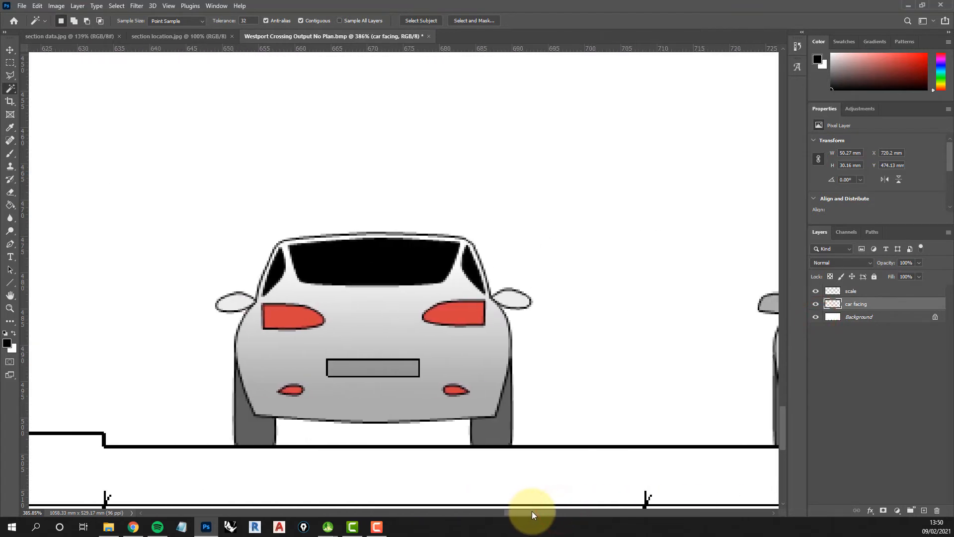
{"action": "left_click", "coordinate": [10, 63]}
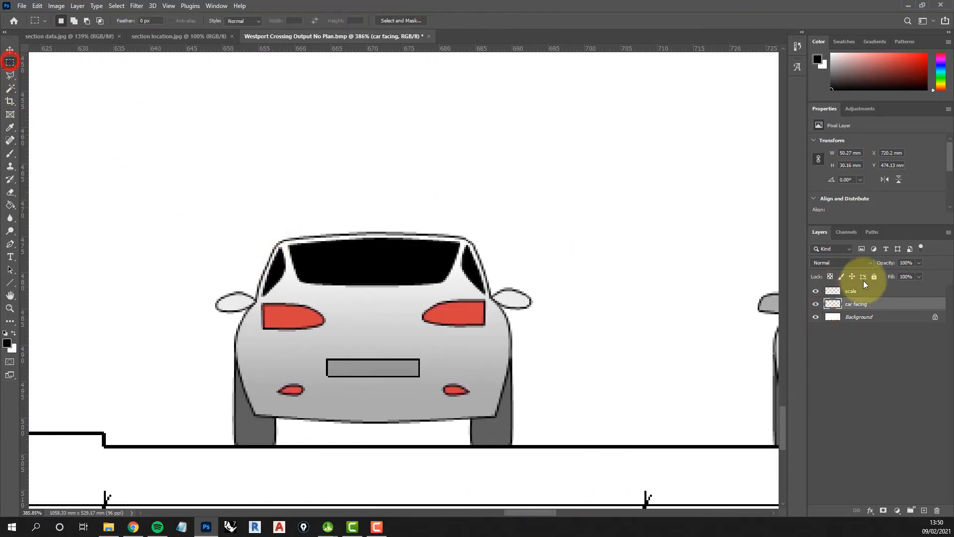
{"action": "left_click", "coordinate": [881, 317]}
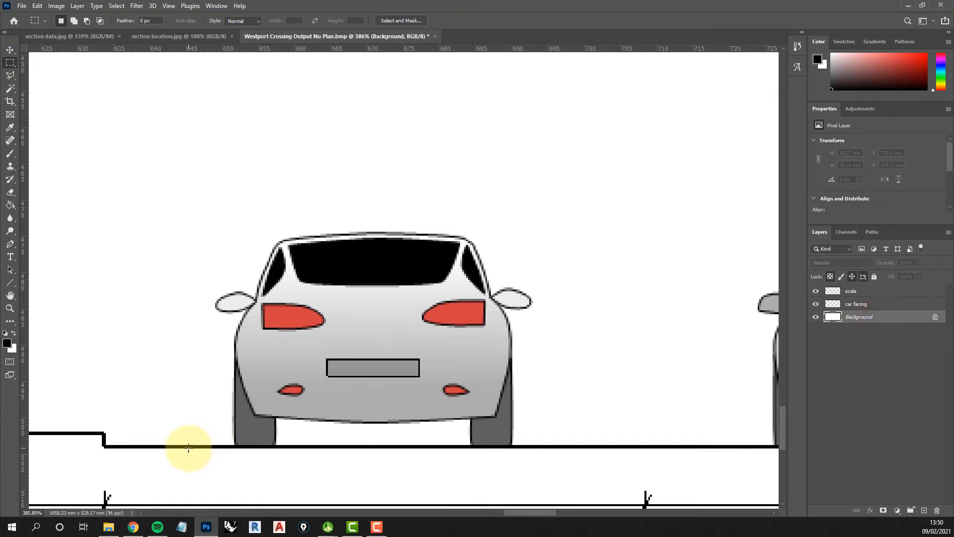
{"action": "left_click_drag", "start_coordinate": [188, 448], "coordinate": [557, 212]}
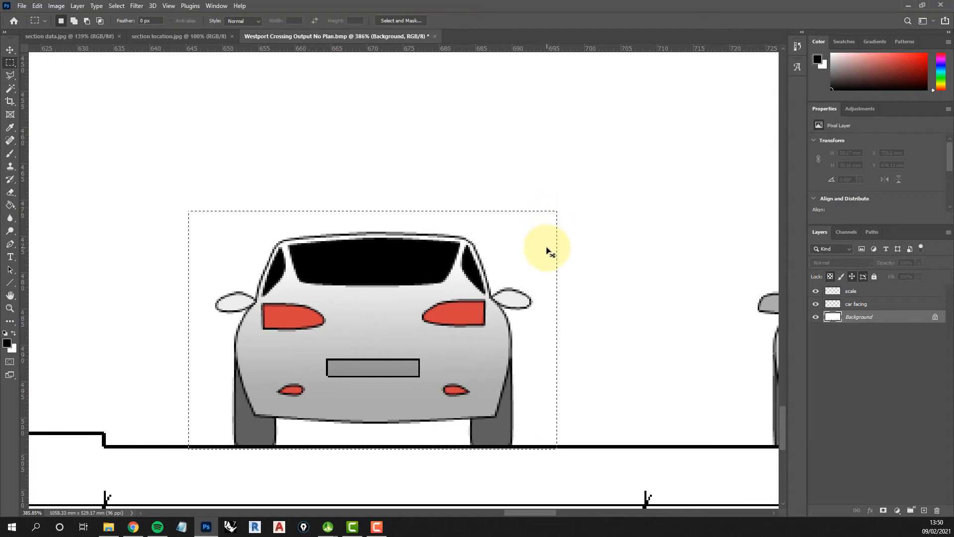
{"action": "key", "text": "ctrl+j"}
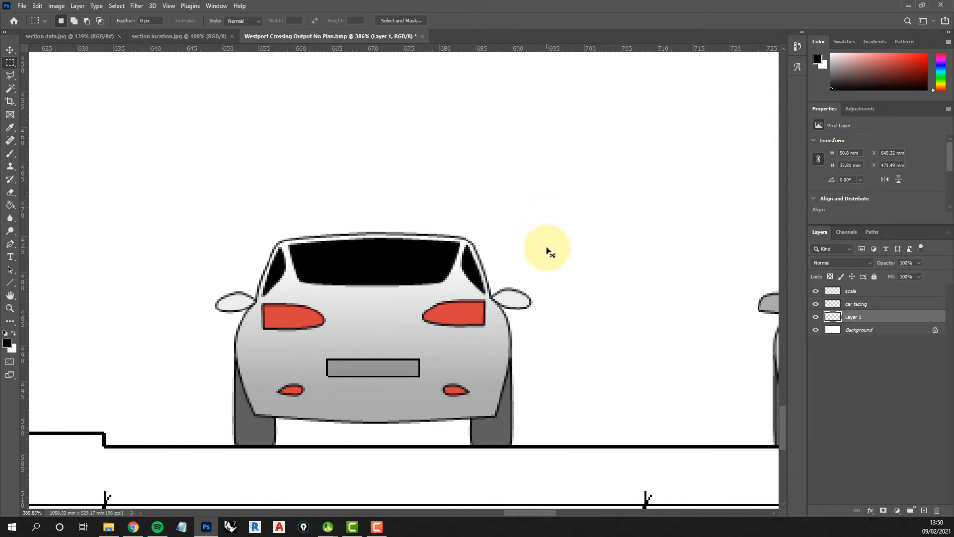
Rename the copied rear-view car's layer as car rear.
{"action": "double_click", "coordinate": [854, 317]}
{"action": "type", "text": "c"}
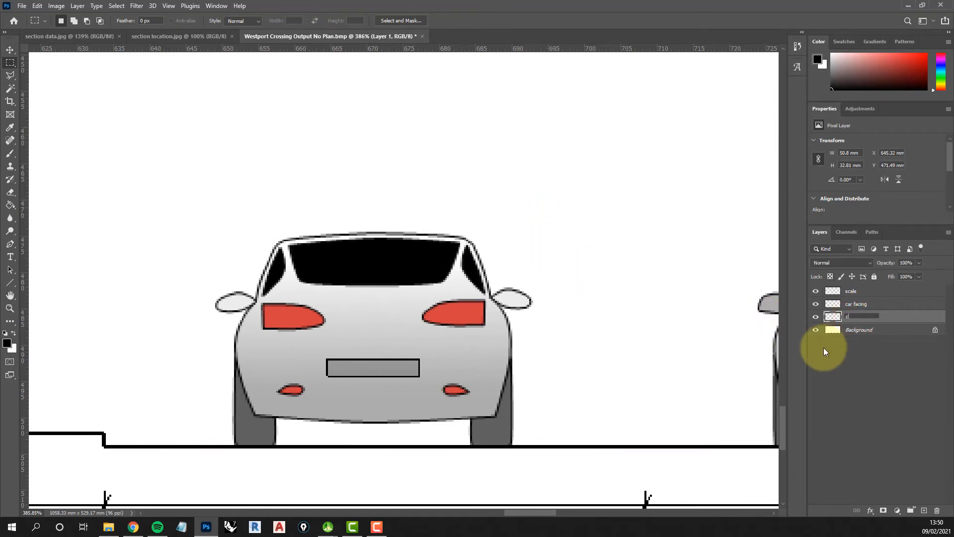
{"action": "type", "text": "ar rear"}
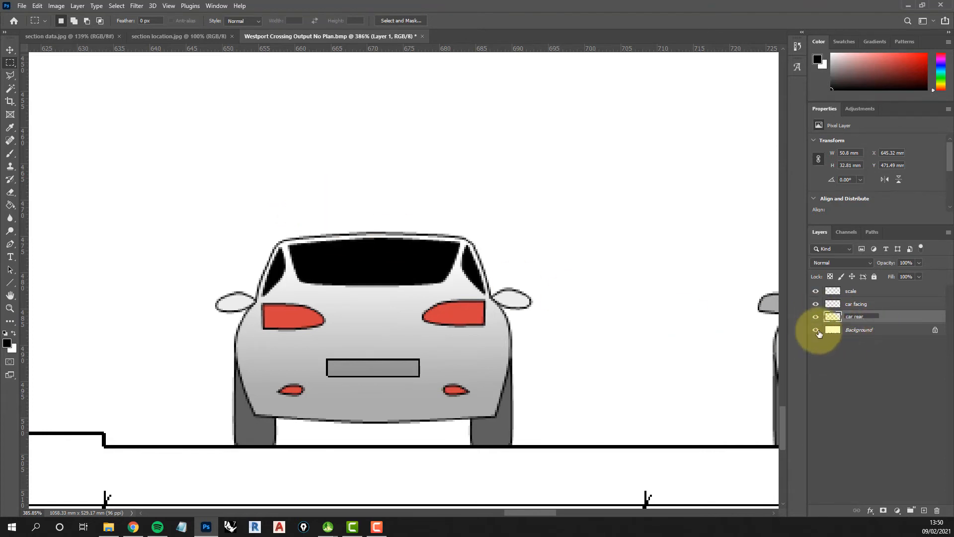
Hide the Background and delete the white around and beneath the car on the car rear layer using the Magic Wand, clearing the selection.
{"action": "left_click", "coordinate": [816, 329]}
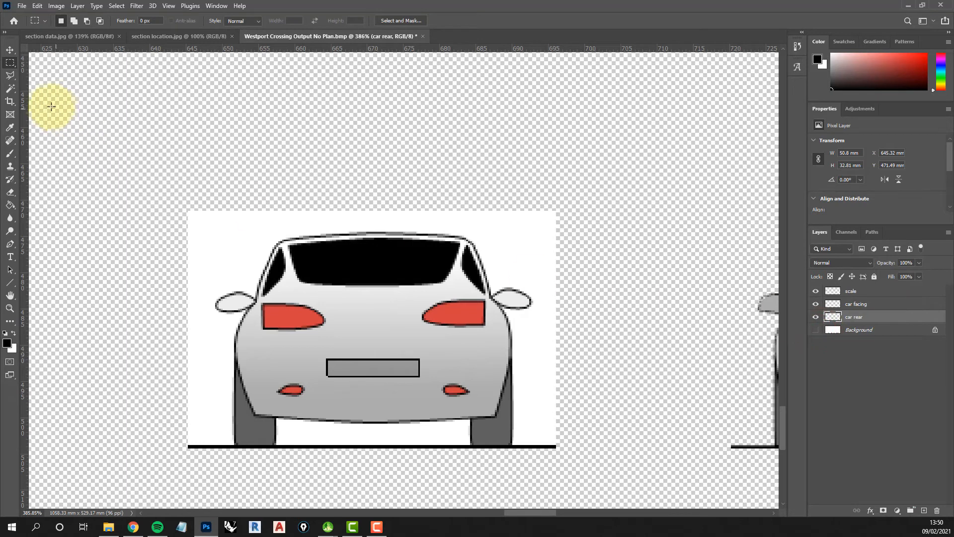
{"action": "left_click", "coordinate": [11, 89]}
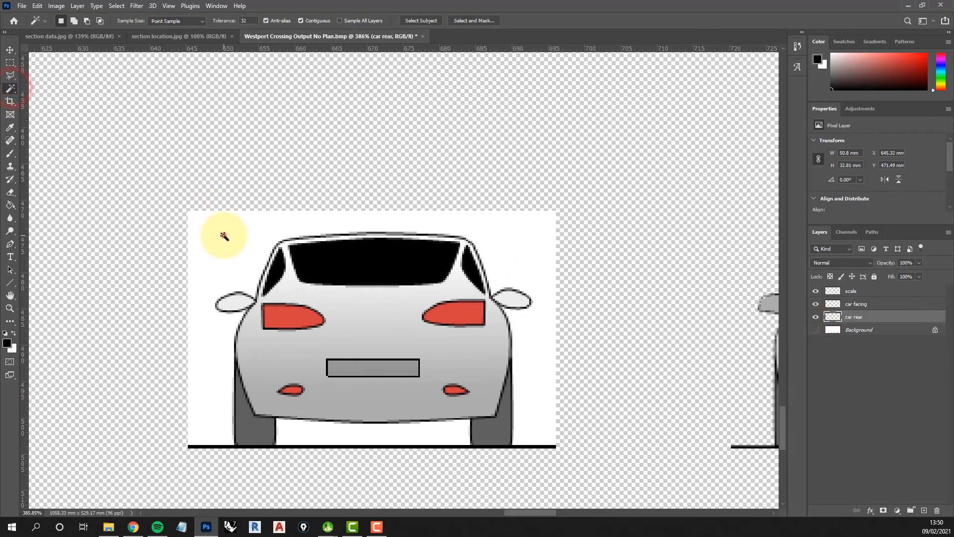
{"action": "left_click", "coordinate": [223, 235]}
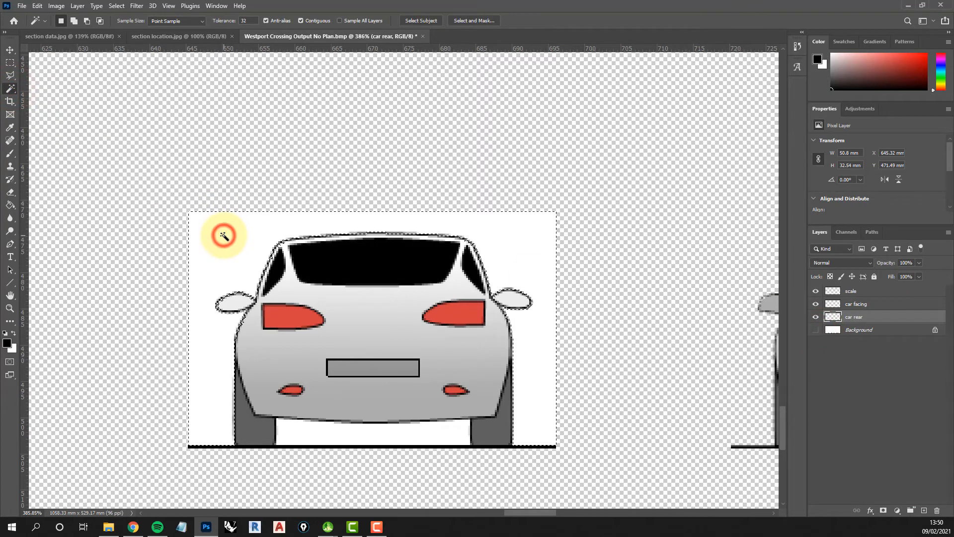
{"action": "left_click", "coordinate": [375, 436]}
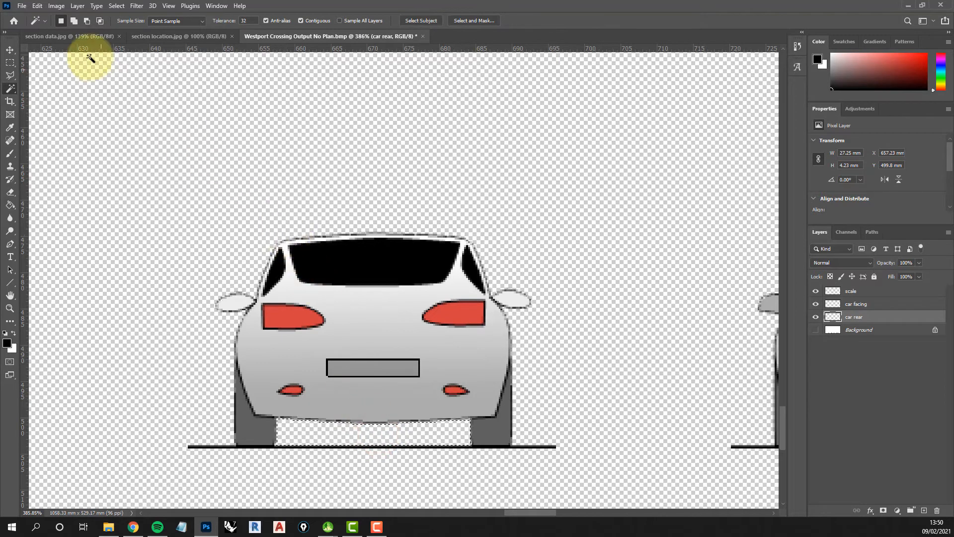
{"action": "left_click", "coordinate": [116, 6]}
{"action": "left_click", "coordinate": [120, 27]}
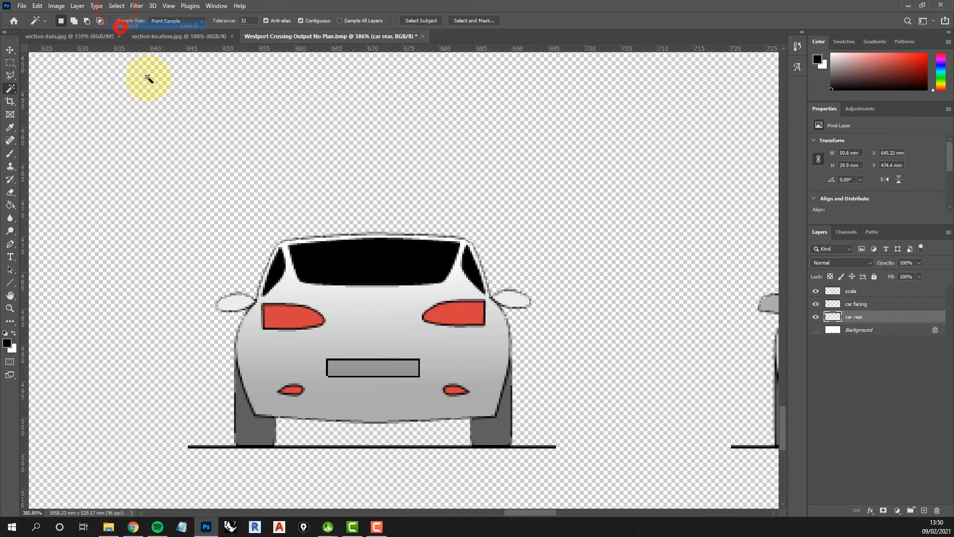
Show the Background again and make it the active layer, with the Move tool active.
{"action": "scroll", "coordinate": [330, 288], "scroll_direction": "down", "scroll_amount": 5}
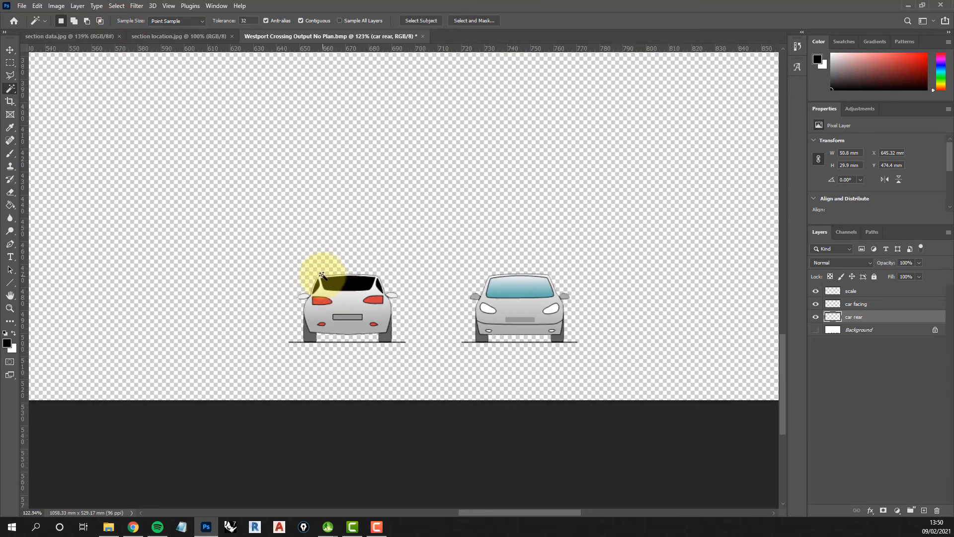
{"action": "left_click", "coordinate": [816, 329]}
{"action": "left_click", "coordinate": [890, 331]}
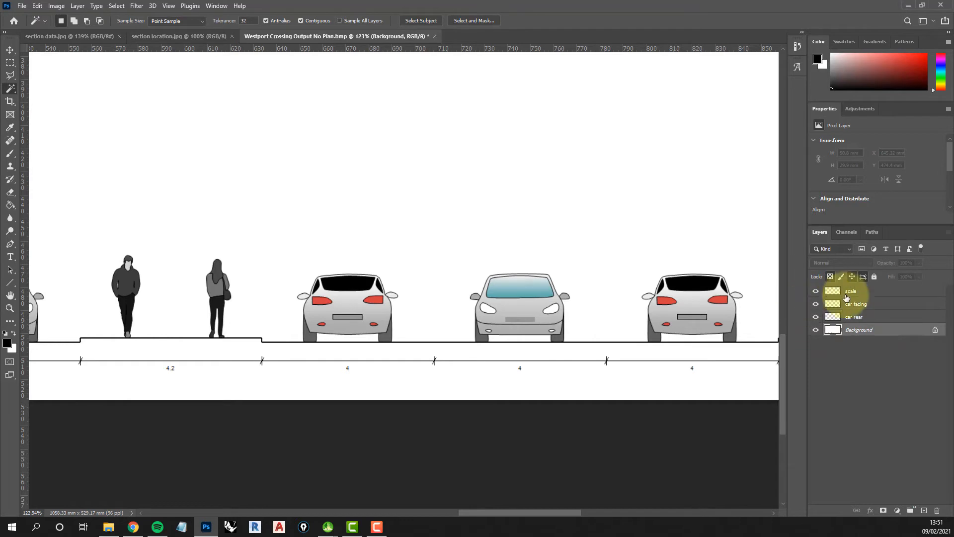
{"action": "left_click", "coordinate": [9, 49]}
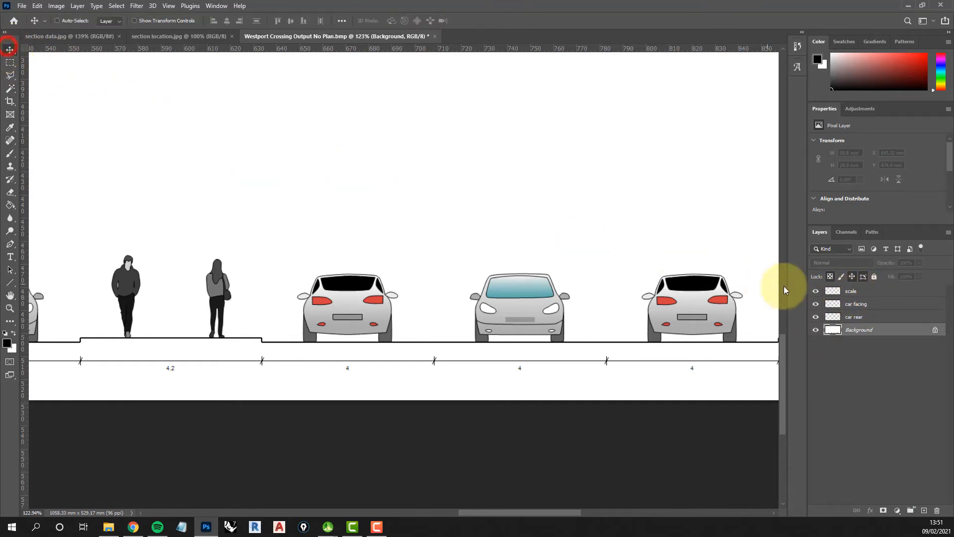
Move the car facing layer onto the rear-view car in the rightmost 4 m lane and nudge it until it covers that car.
{"action": "left_click", "coordinate": [905, 302]}
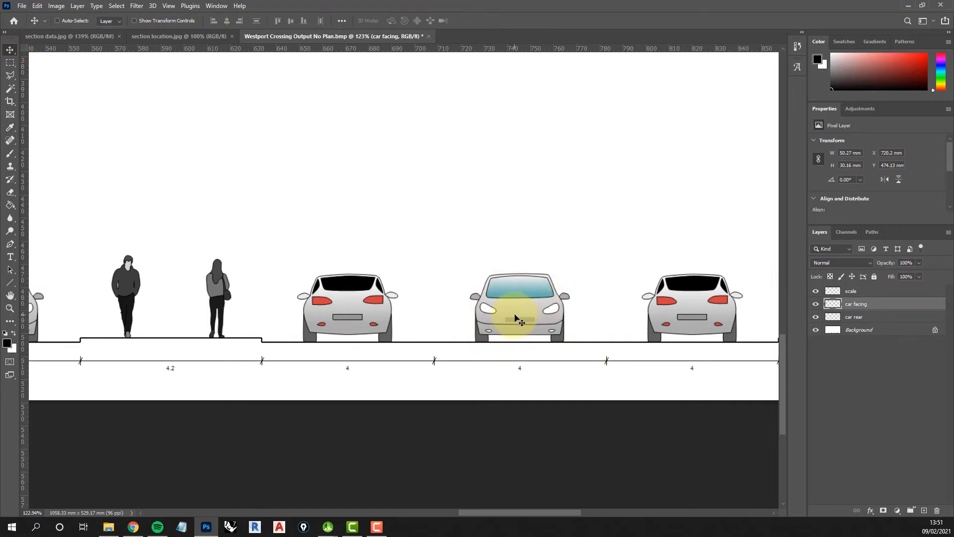
{"action": "left_click_drag", "start_coordinate": [517, 319], "coordinate": [698, 316]}
{"action": "scroll", "coordinate": [709, 323], "scroll_direction": "up", "scroll_amount": 8}
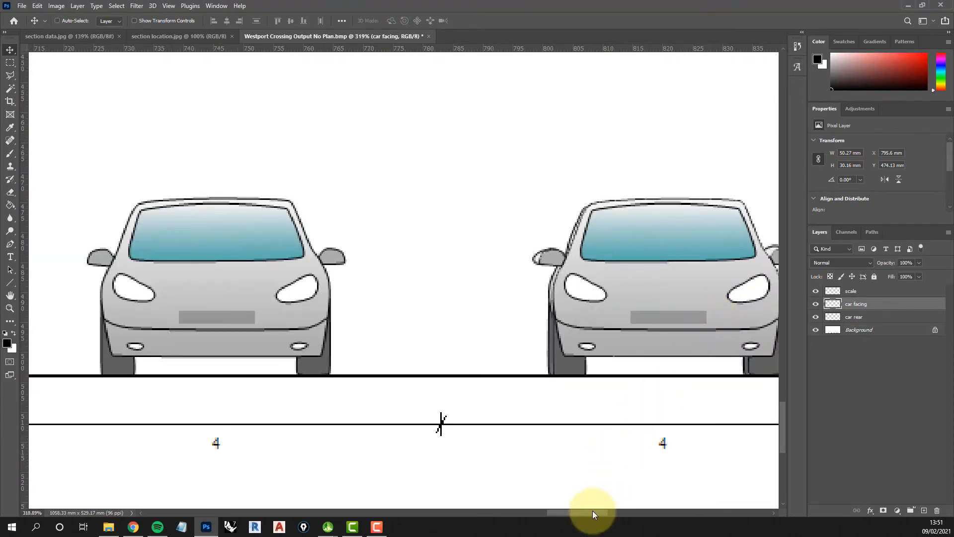
{"action": "left_click_drag", "start_coordinate": [593, 511], "coordinate": [598, 511]}
{"action": "key", "text": "Left"}
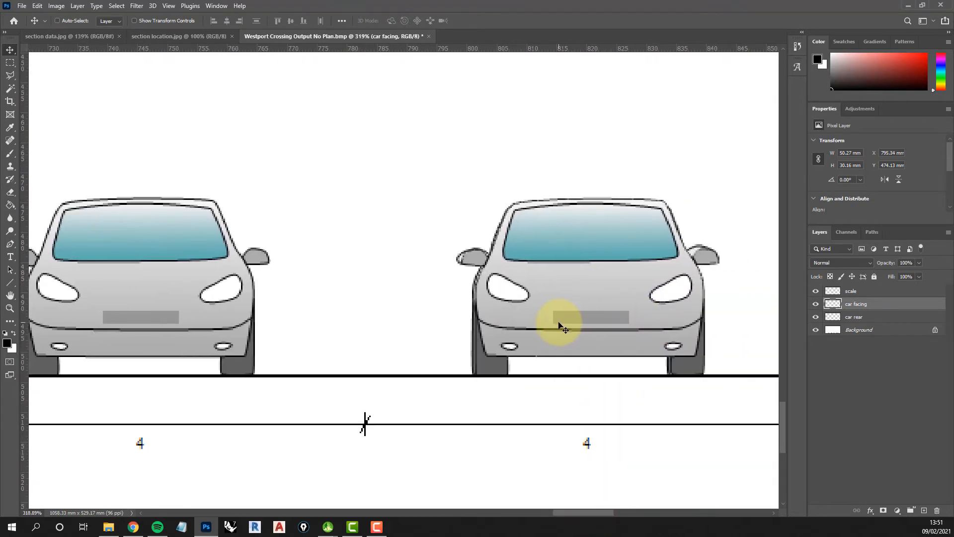
{"action": "key", "text": "Right"}
{"action": "key", "text": "Left"}
{"action": "key", "text": "Left"}
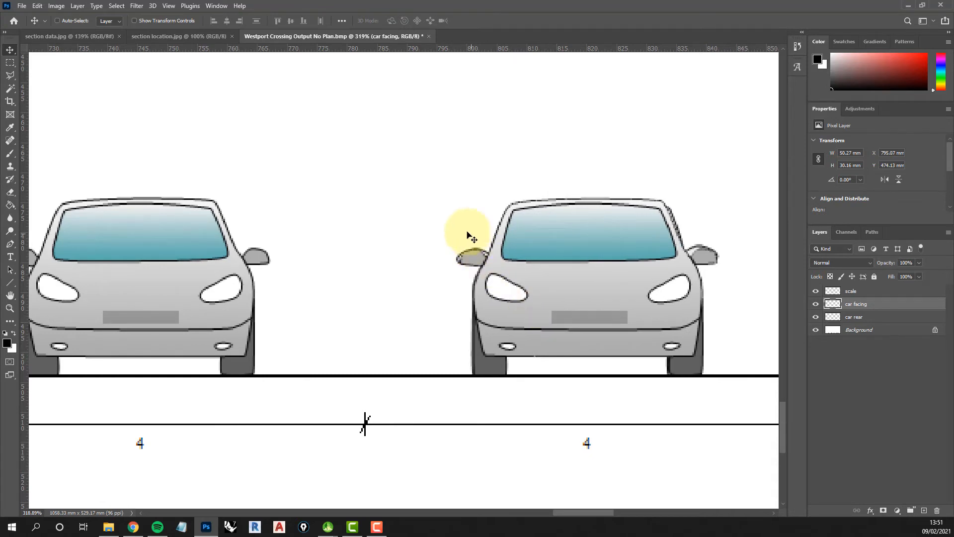
{"action": "scroll", "coordinate": [446, 214], "scroll_direction": "down", "scroll_amount": 6}
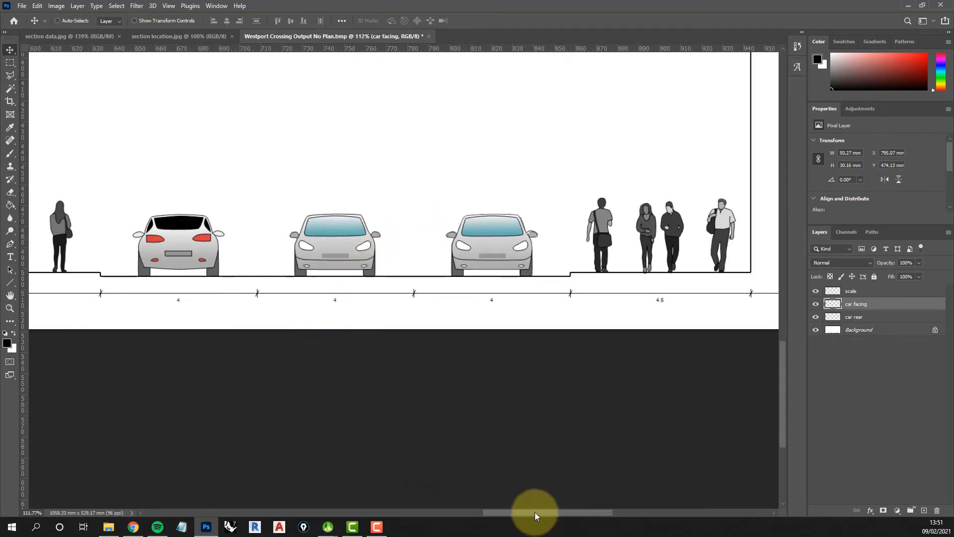
{"action": "left_click_drag", "start_coordinate": [535, 512], "coordinate": [510, 512]}
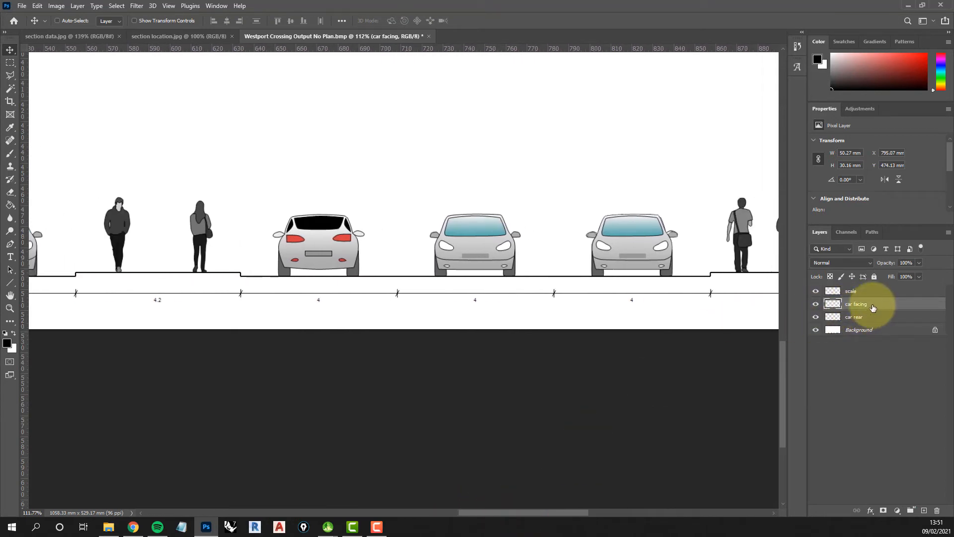
Duplicate the car facing layer and align the copy over the rear-view car in the 4 m lane just right of the central island.
{"action": "left_click_drag", "start_coordinate": [882, 307], "coordinate": [924, 510]}
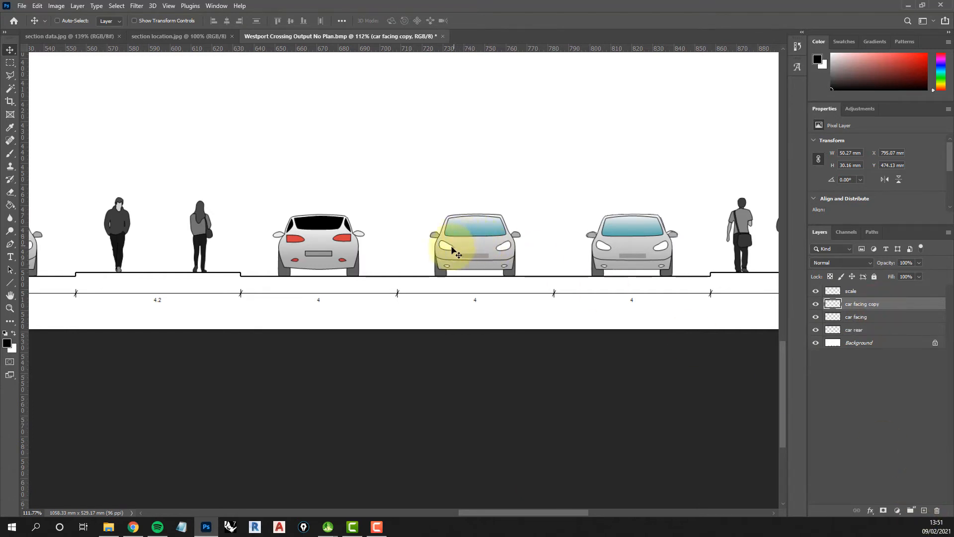
{"action": "left_click_drag", "start_coordinate": [480, 264], "coordinate": [149, 251]}
{"action": "scroll", "coordinate": [317, 249], "scroll_direction": "up", "scroll_amount": 5}
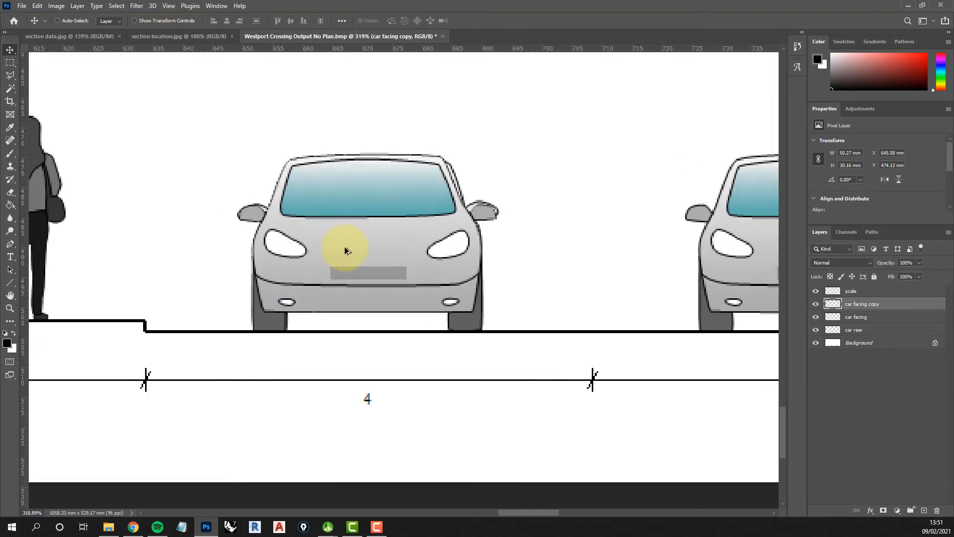
{"action": "key", "text": "Right"}
{"action": "key", "text": "Right"}
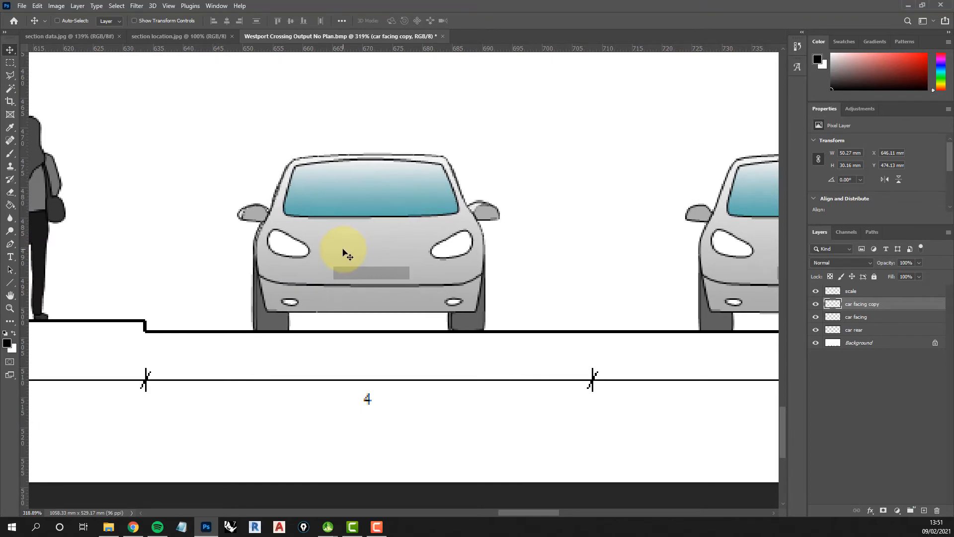
{"action": "scroll", "coordinate": [395, 236], "scroll_direction": "down", "scroll_amount": 6}
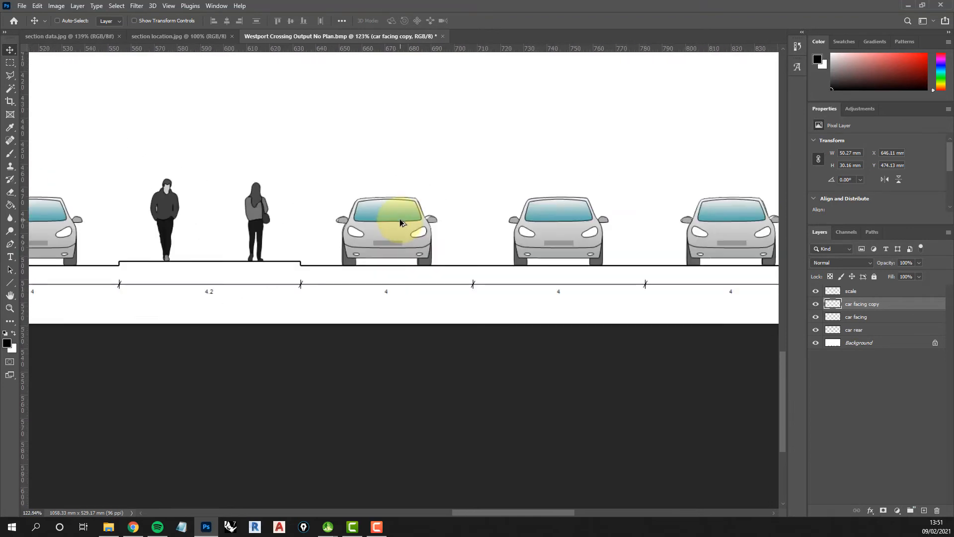
Make the car rear layer active and hide the car facing and car facing copy layers.
{"action": "left_click", "coordinate": [894, 331]}
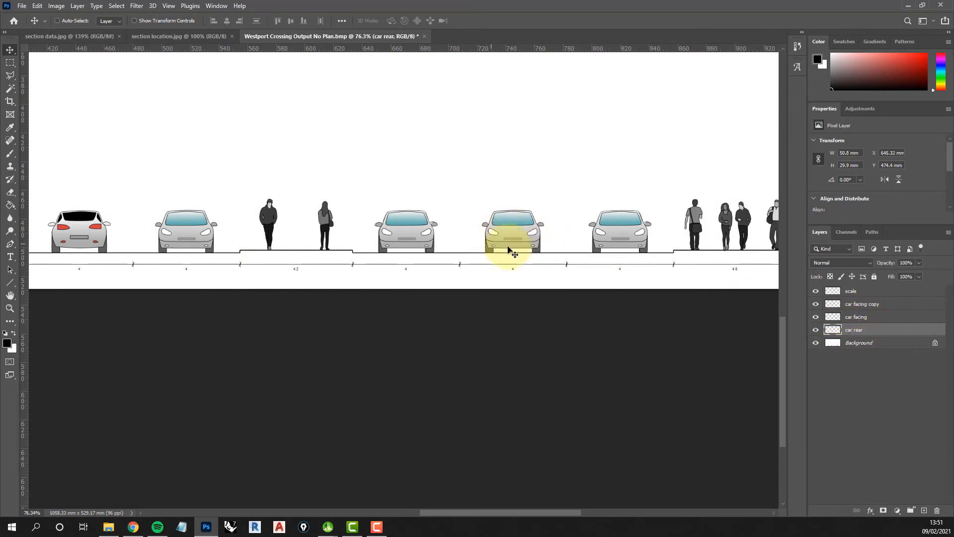
{"action": "left_click", "coordinate": [815, 317]}
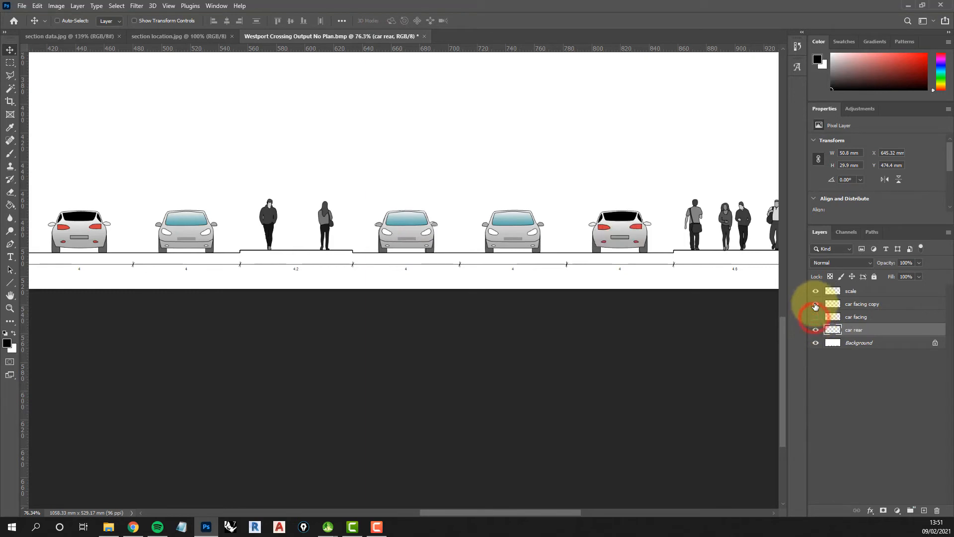
{"action": "left_click", "coordinate": [816, 304]}
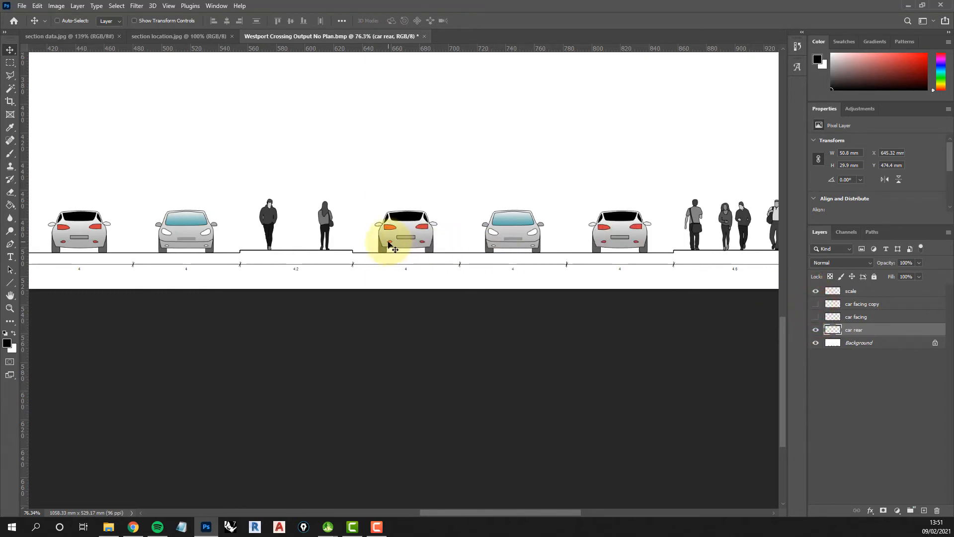
Move the car rear layer over the front-facing car in the 4 m lane just left of the central island and nudge it into alignment.
{"action": "scroll", "coordinate": [283, 264], "scroll_direction": "down", "scroll_amount": 2}
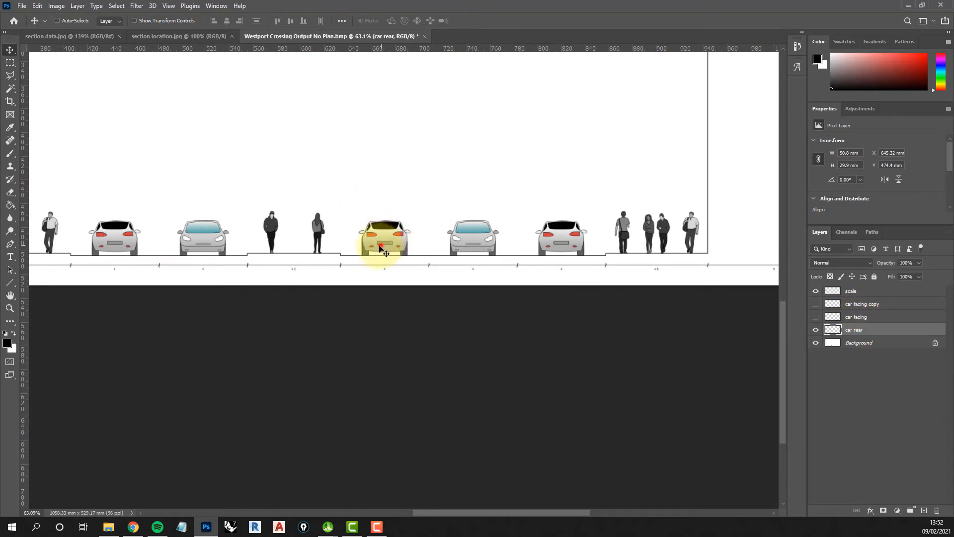
{"action": "left_click_drag", "start_coordinate": [380, 247], "coordinate": [197, 244]}
{"action": "scroll", "coordinate": [196, 244], "scroll_direction": "up", "scroll_amount": 8}
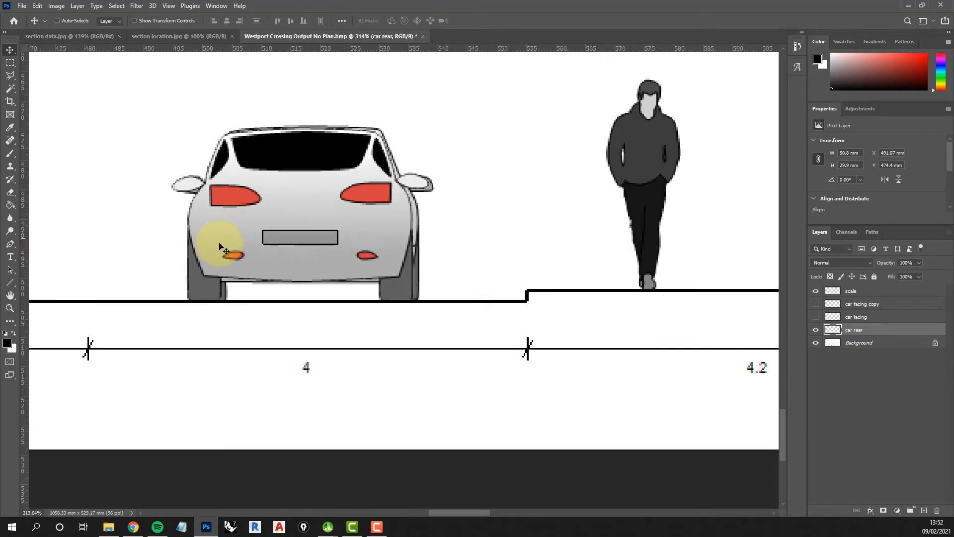
{"action": "key", "text": "Right"}
{"action": "key", "text": "Right"}
{"action": "key", "text": "Right"}
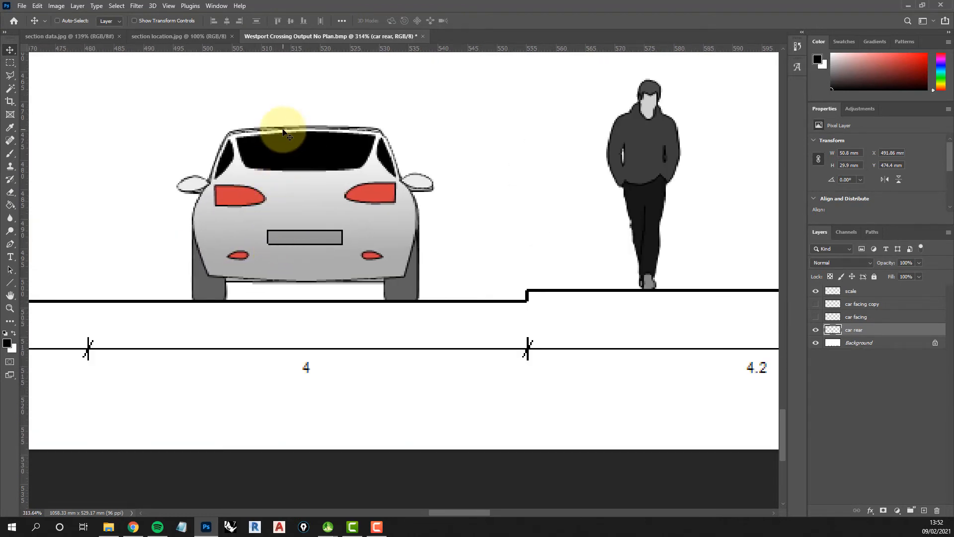
{"action": "scroll", "coordinate": [283, 131], "scroll_direction": "down", "scroll_amount": 7}
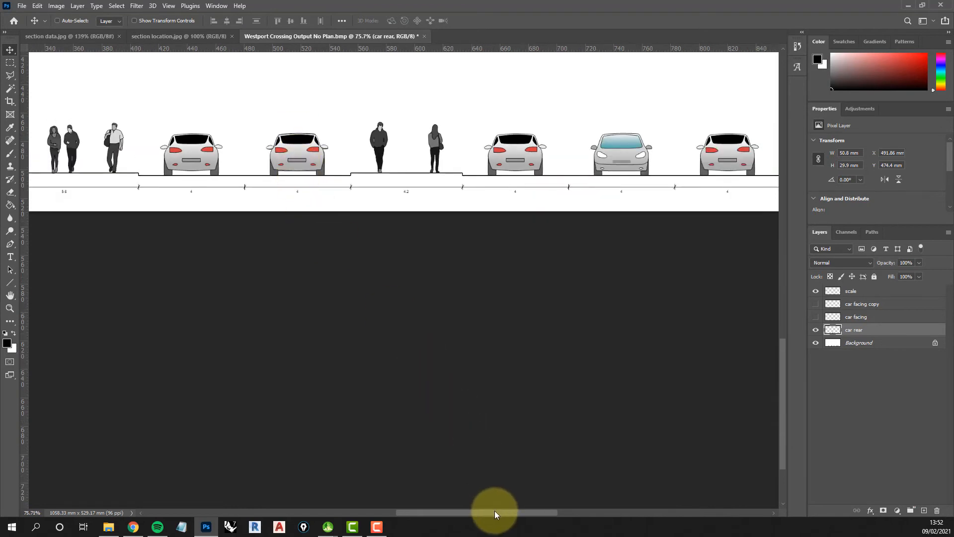
Show the car facing and car facing copy layers again.
{"action": "left_click_drag", "start_coordinate": [494, 513], "coordinate": [475, 511]}
{"action": "scroll", "coordinate": [96, 213], "scroll_direction": "down", "scroll_amount": 1}
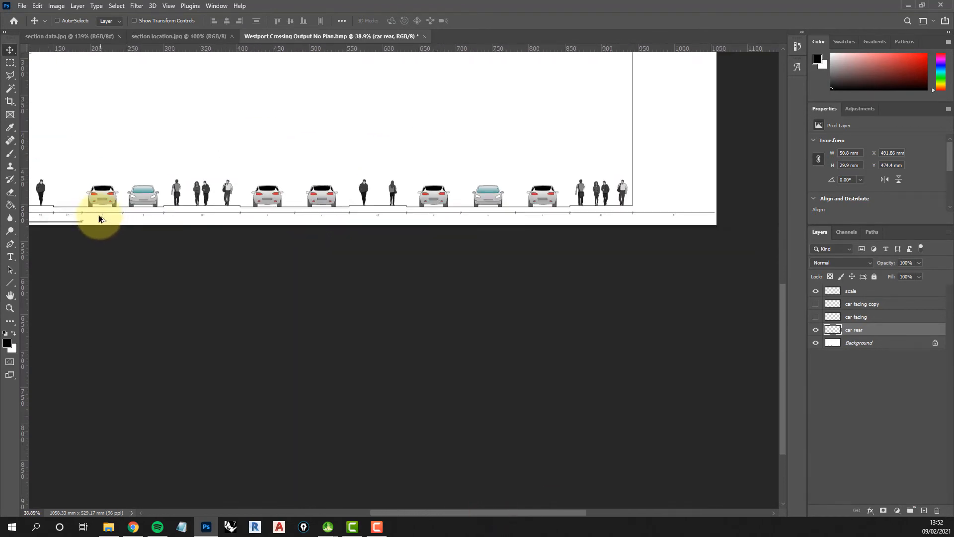
{"action": "scroll", "coordinate": [89, 199], "scroll_direction": "up", "scroll_amount": 2}
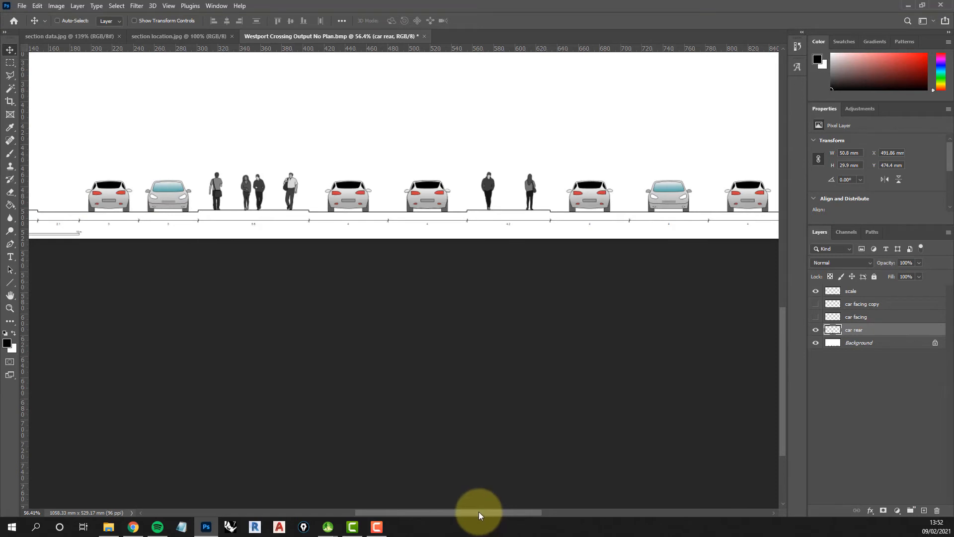
{"action": "left_click_drag", "start_coordinate": [478, 514], "coordinate": [450, 513]}
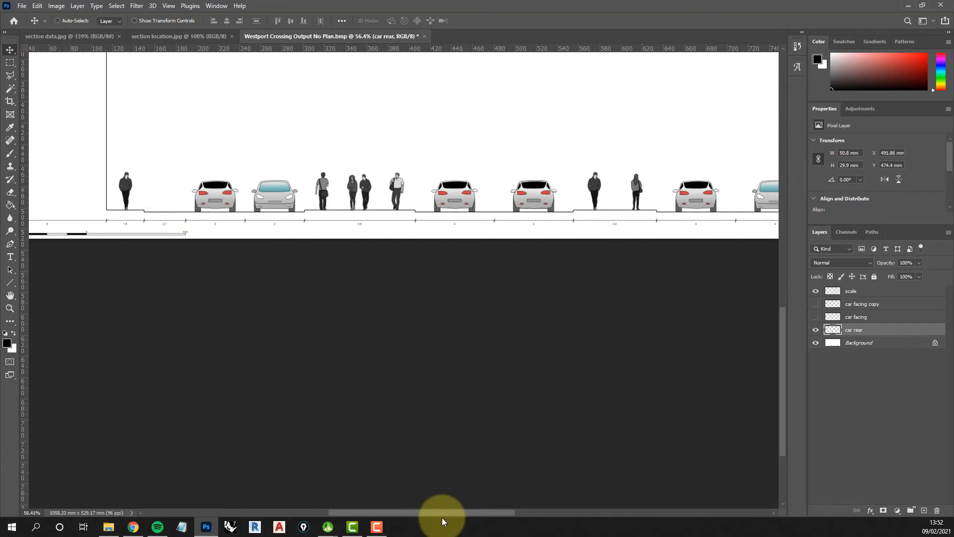
{"action": "left_click_drag", "start_coordinate": [441, 512], "coordinate": [474, 511]}
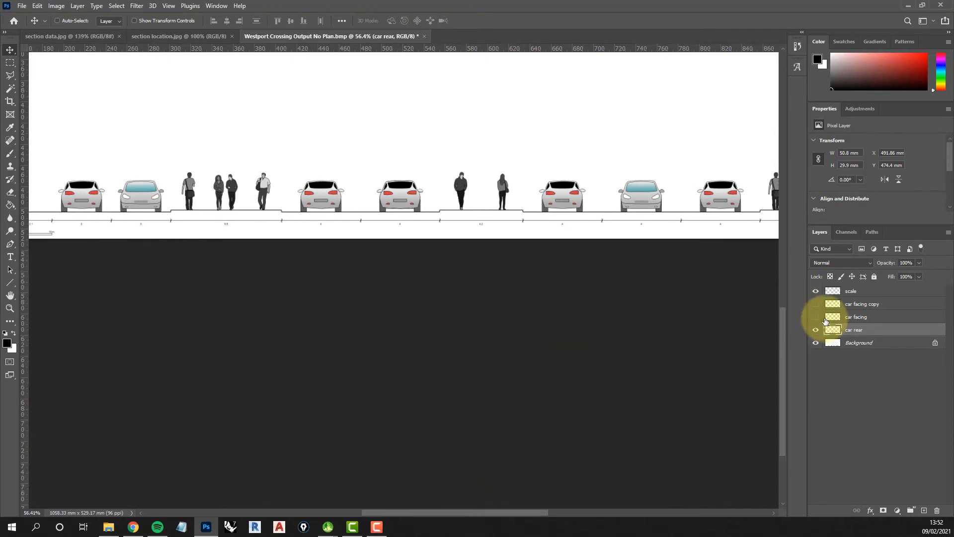
{"action": "left_click", "coordinate": [816, 304]}
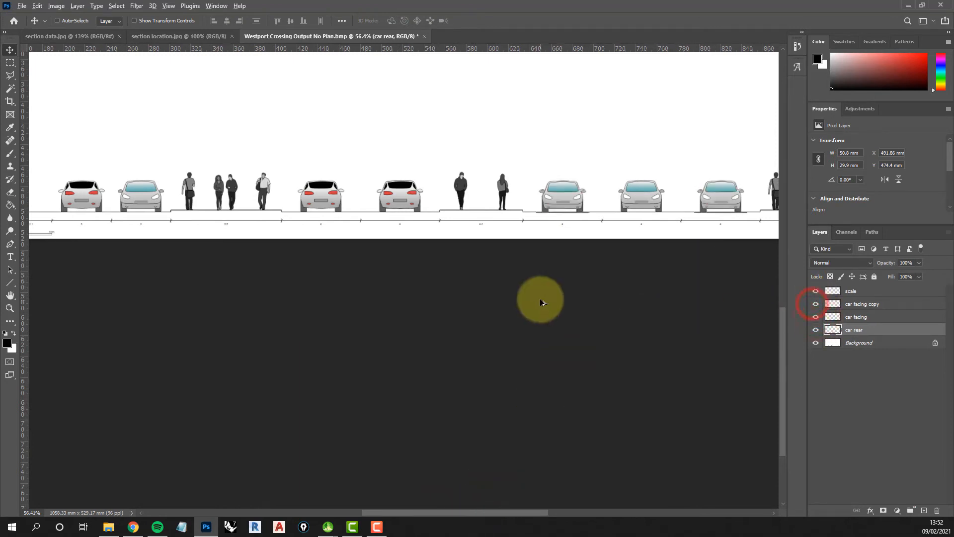
{"action": "scroll", "coordinate": [540, 298], "scroll_direction": "down", "scroll_amount": 1}
{"action": "scroll", "coordinate": [543, 298], "scroll_direction": "down", "scroll_amount": 1}
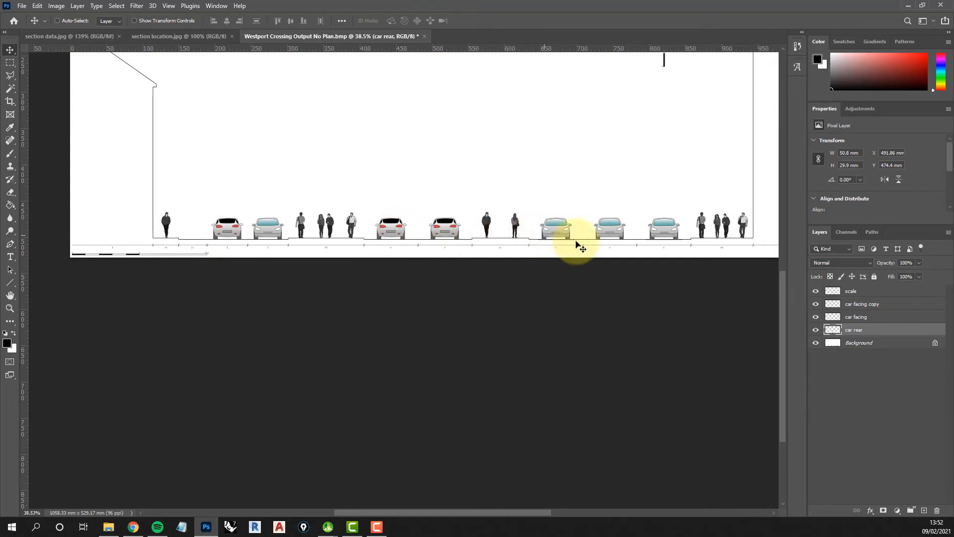
{"action": "scroll", "coordinate": [524, 192], "scroll_direction": "down", "scroll_amount": 1}
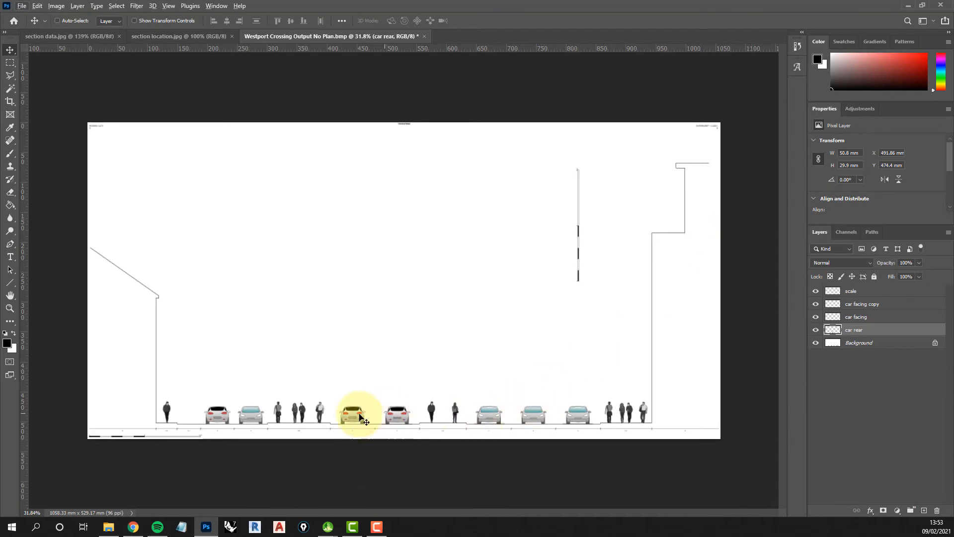
{"action": "scroll", "coordinate": [321, 428], "scroll_direction": "up", "scroll_amount": 3}
{"action": "scroll", "coordinate": [341, 432], "scroll_direction": "up", "scroll_amount": 2}
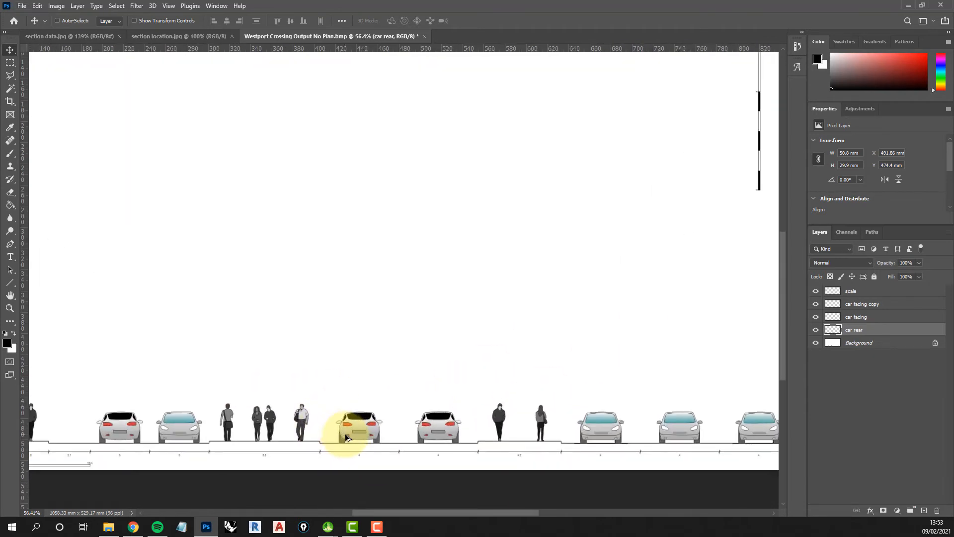
{"action": "scroll", "coordinate": [343, 433], "scroll_direction": "down", "scroll_amount": 2}
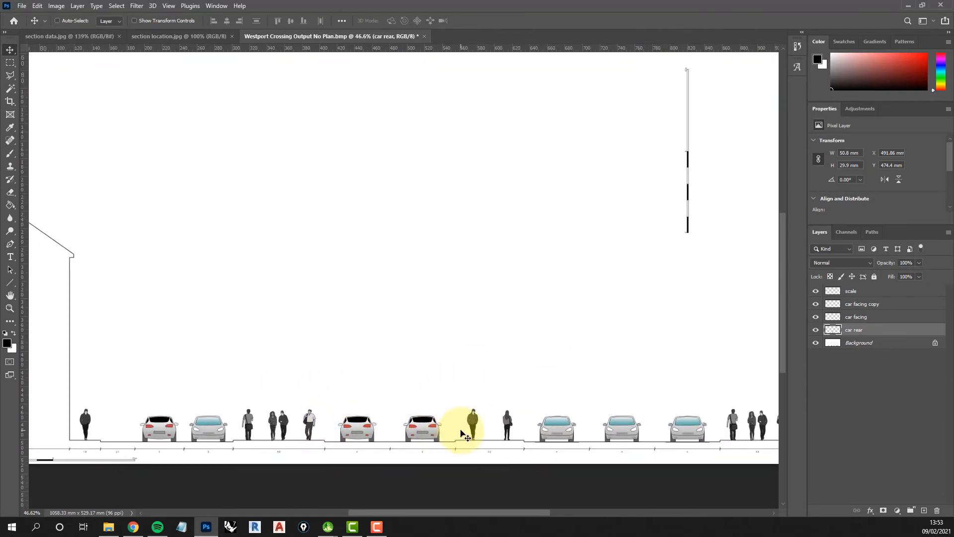
Switch to Chrome and search Google Images in a new tab for "coach vehicle facing forwards drawing".
{"action": "left_click", "coordinate": [134, 528]}
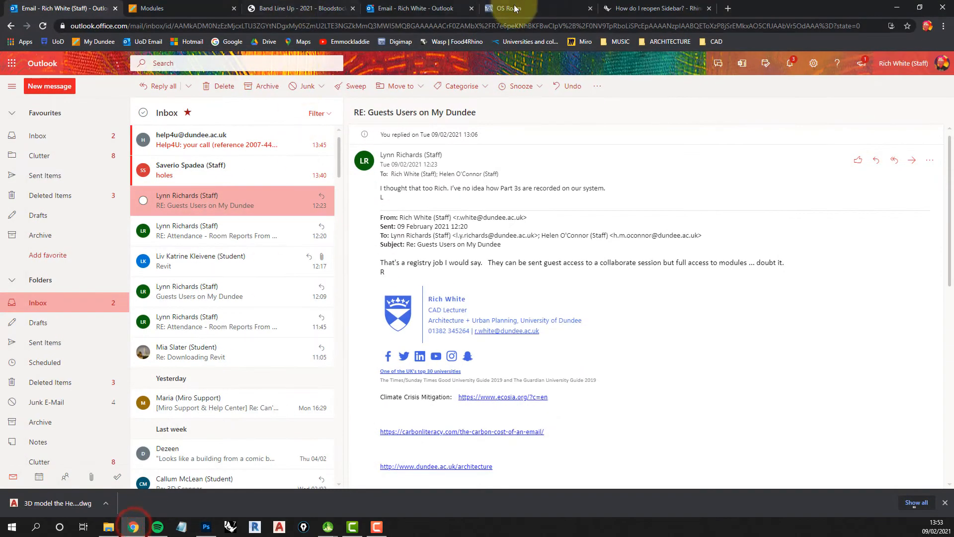
{"action": "left_click", "coordinate": [728, 8]}
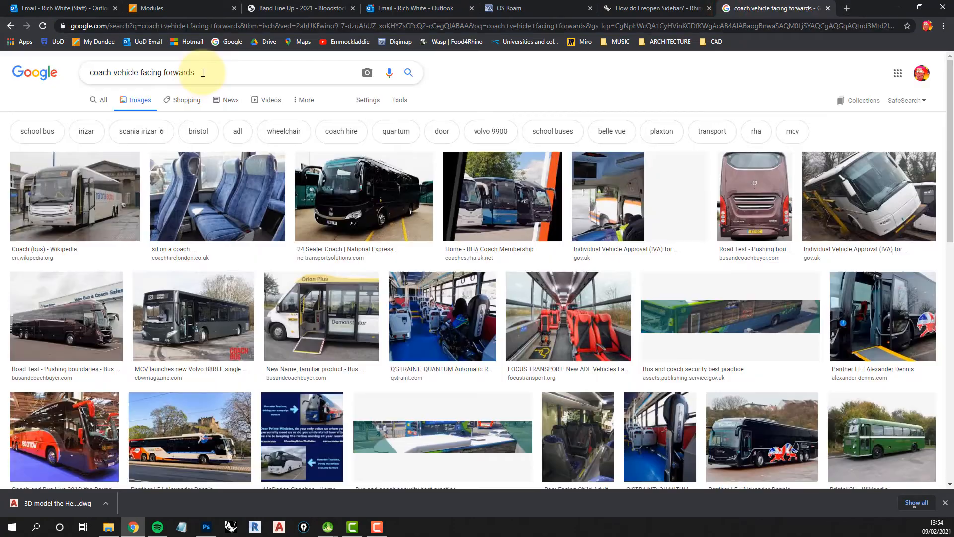
{"action": "left_click", "coordinate": [202, 72]}
{"action": "type", "text": "draw"}
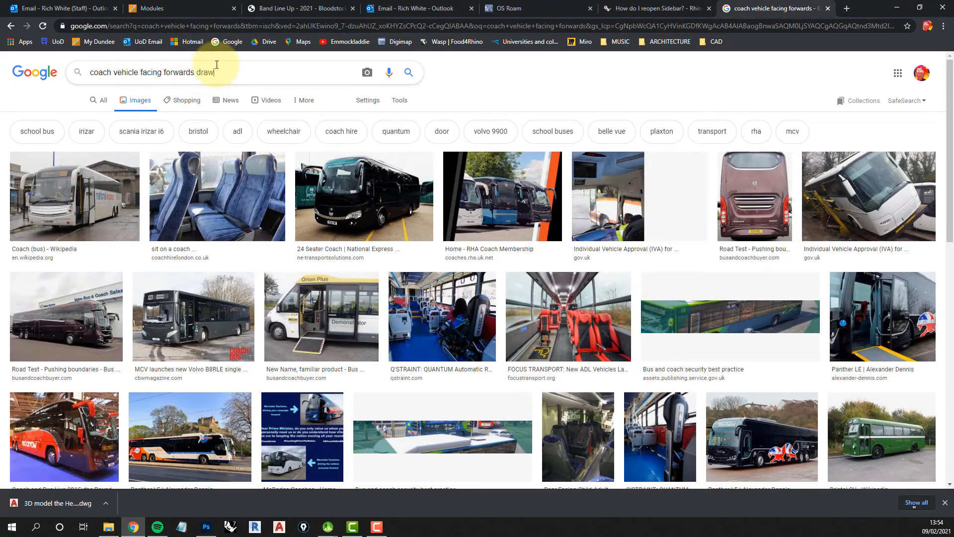
{"action": "type", "text": "ing"}
{"action": "key", "text": "Return"}
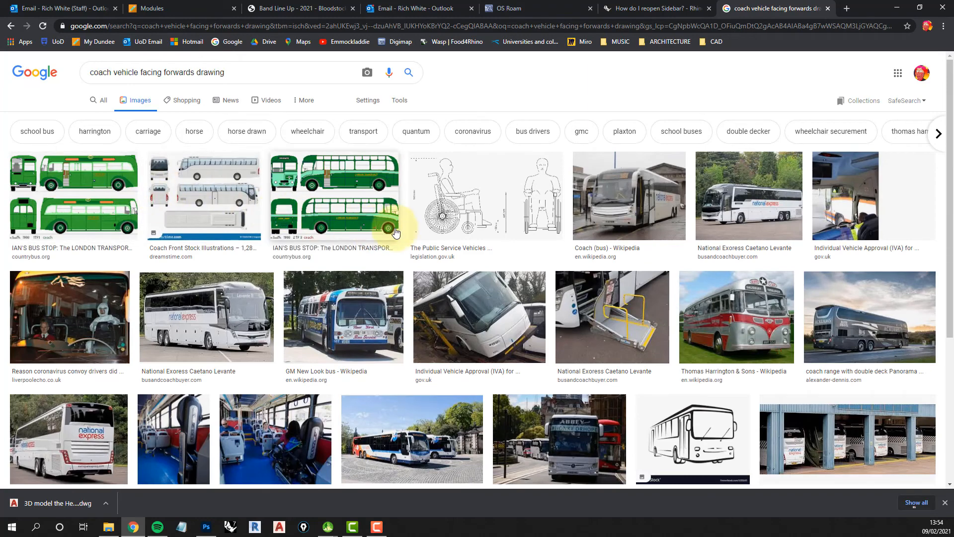
Save the Dreamstime coach illustration showing front, rear and side views to the Desktop as coach.jpg.
{"action": "left_click", "coordinate": [166, 193]}
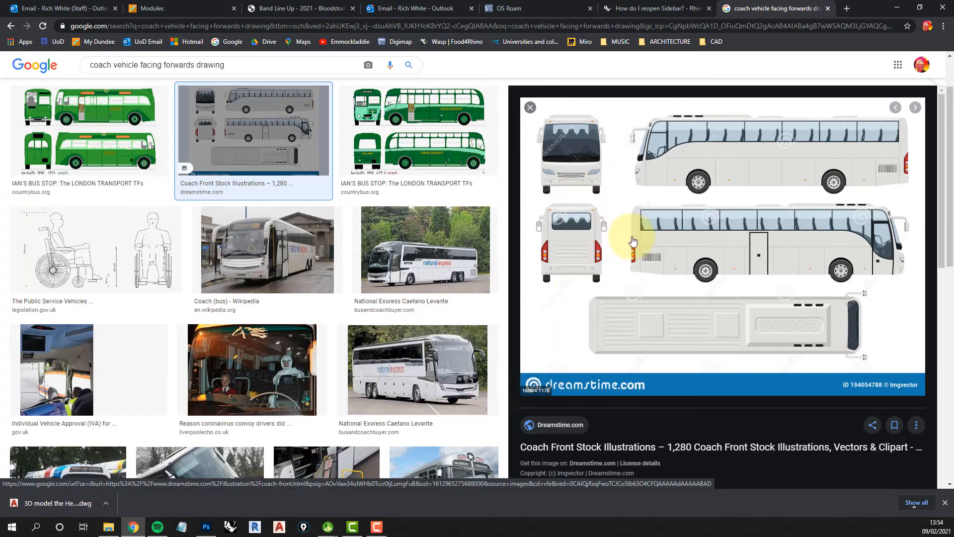
{"action": "right_click", "coordinate": [633, 241]}
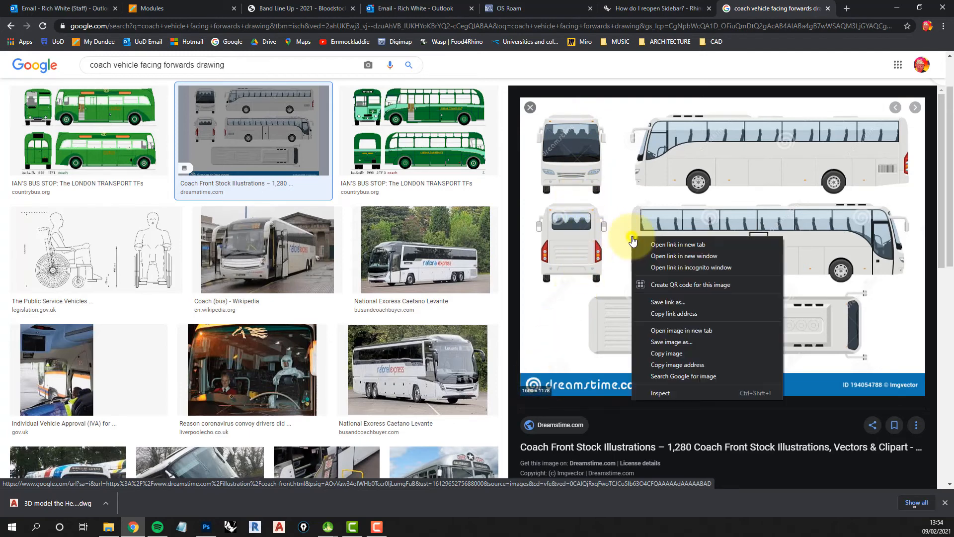
{"action": "left_click", "coordinate": [669, 342]}
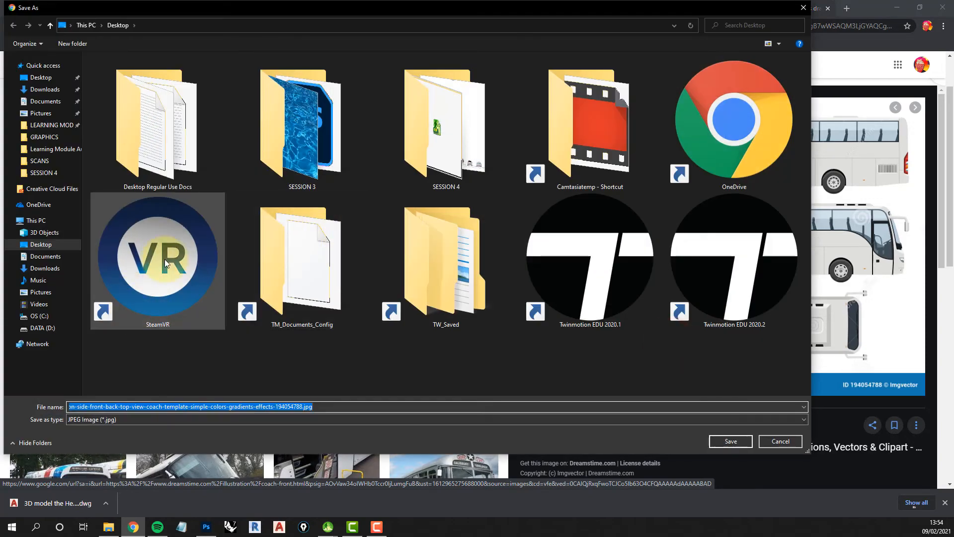
{"action": "left_click", "coordinate": [302, 406]}
{"action": "left_click_drag", "start_coordinate": [301, 406], "coordinate": [29, 403]}
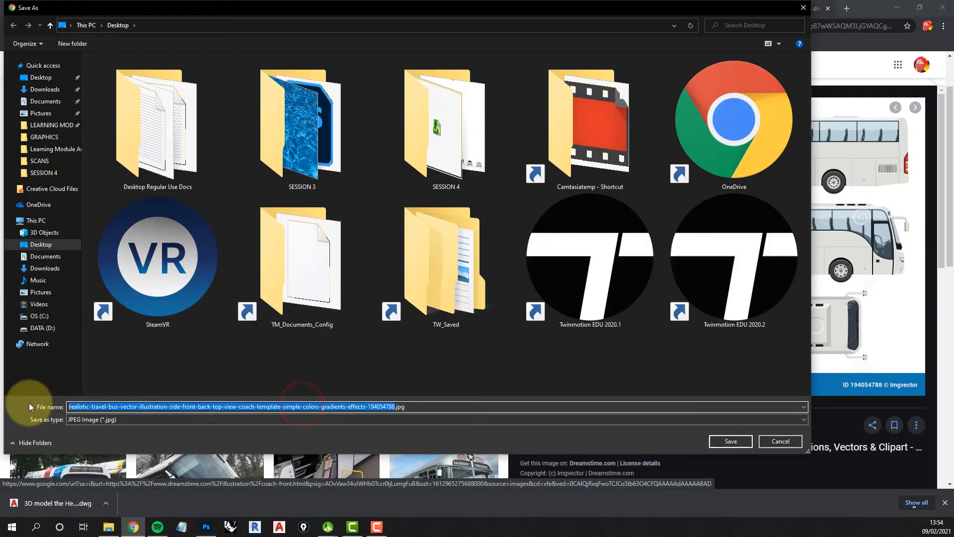
{"action": "type", "text": "coach"}
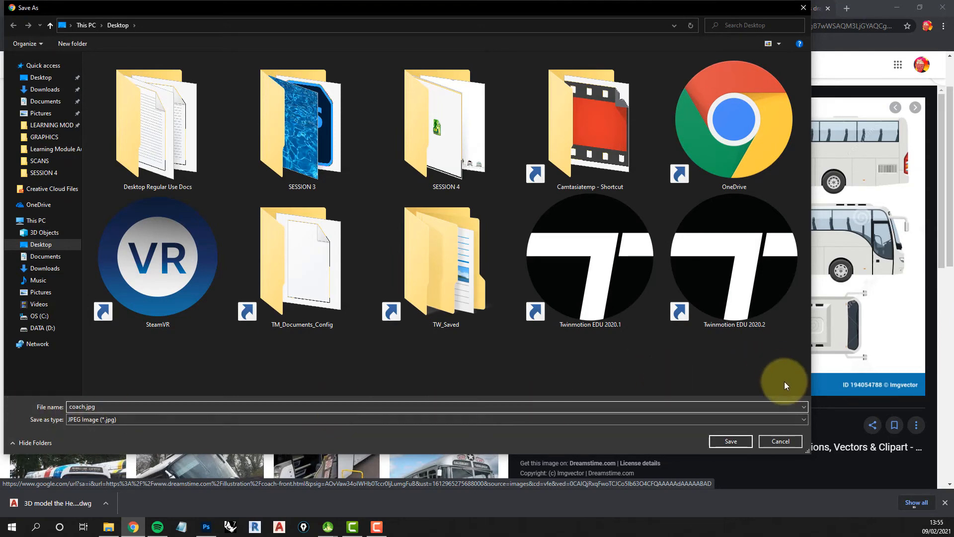
{"action": "left_click", "coordinate": [730, 441]}
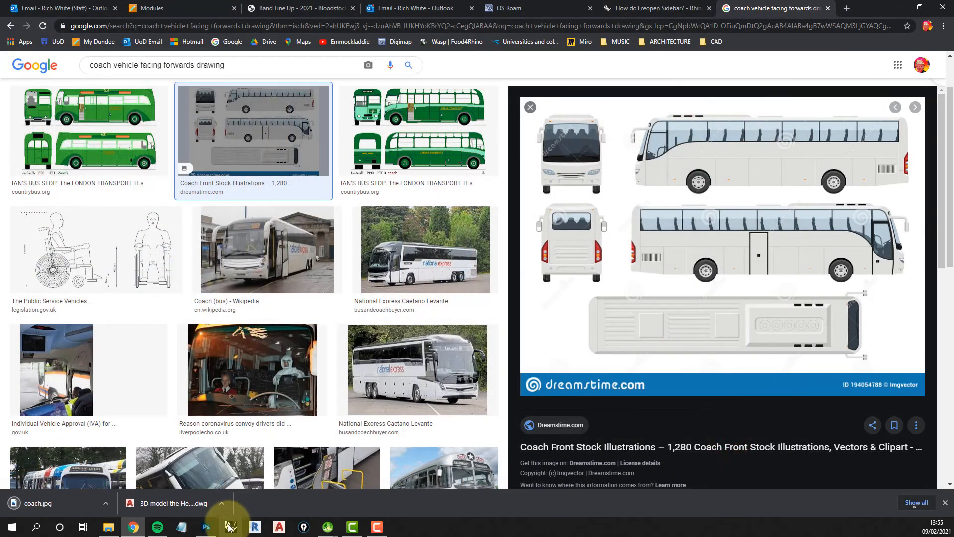
Switch to Photoshop and open coach.jpg from the Desktop.
{"action": "left_click", "coordinate": [206, 527]}
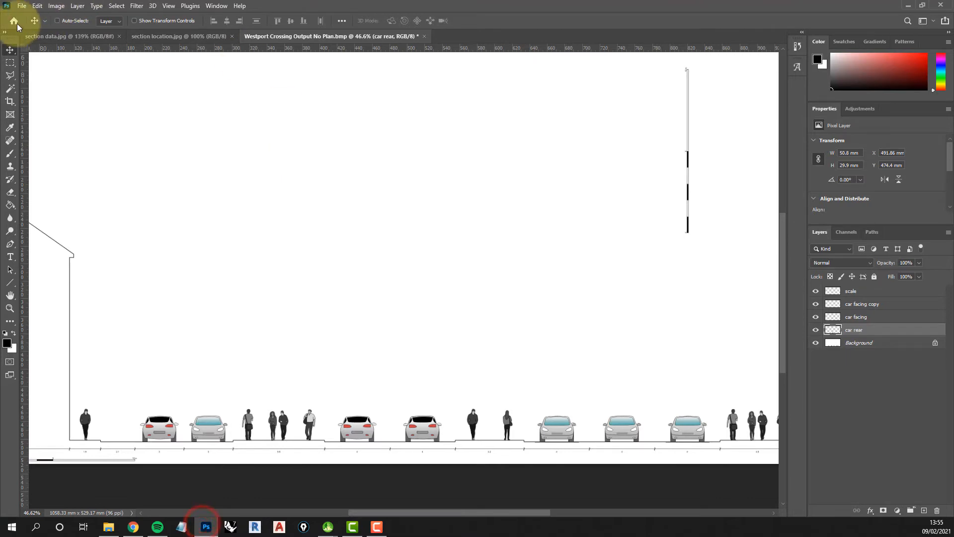
{"action": "left_click", "coordinate": [22, 6]}
{"action": "left_click", "coordinate": [33, 24]}
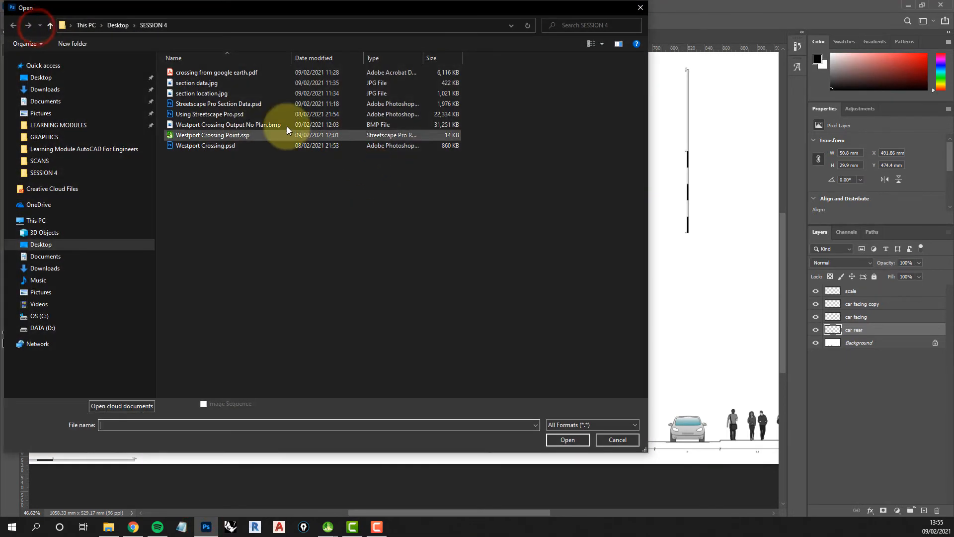
{"action": "left_click", "coordinate": [41, 77]}
{"action": "scroll", "coordinate": [368, 306], "scroll_direction": "down", "scroll_amount": 5}
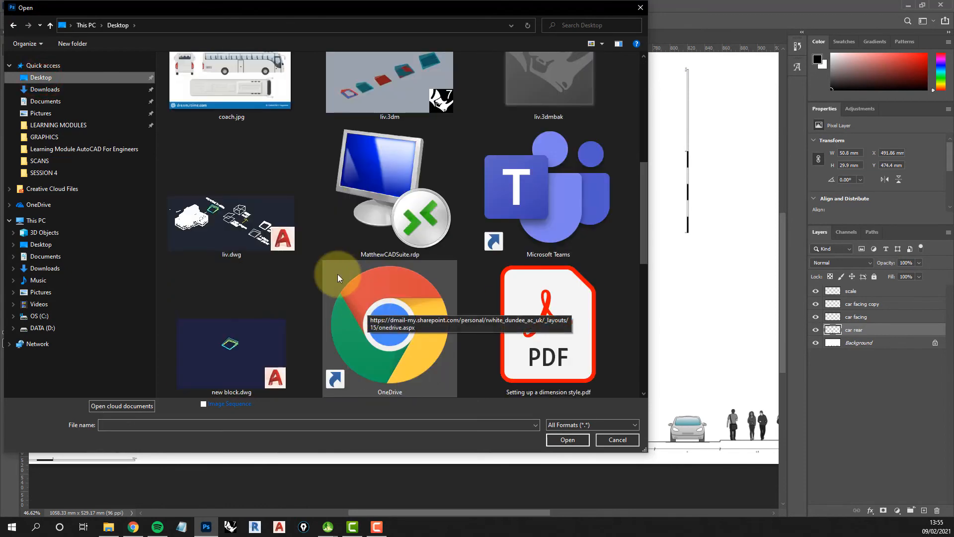
{"action": "left_click", "coordinate": [215, 103]}
{"action": "left_click", "coordinate": [571, 439]}
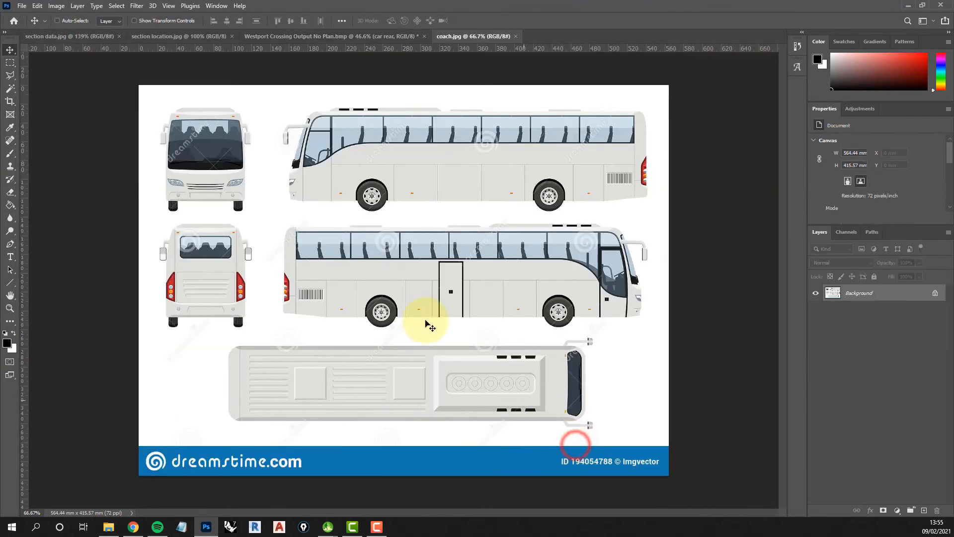
Copy the coach's rear view with a rectangular marquee trimmed to its wheels and paste it into the Westport Crossing Output No Plan document.
{"action": "scroll", "coordinate": [181, 255], "scroll_direction": "up", "scroll_amount": 5}
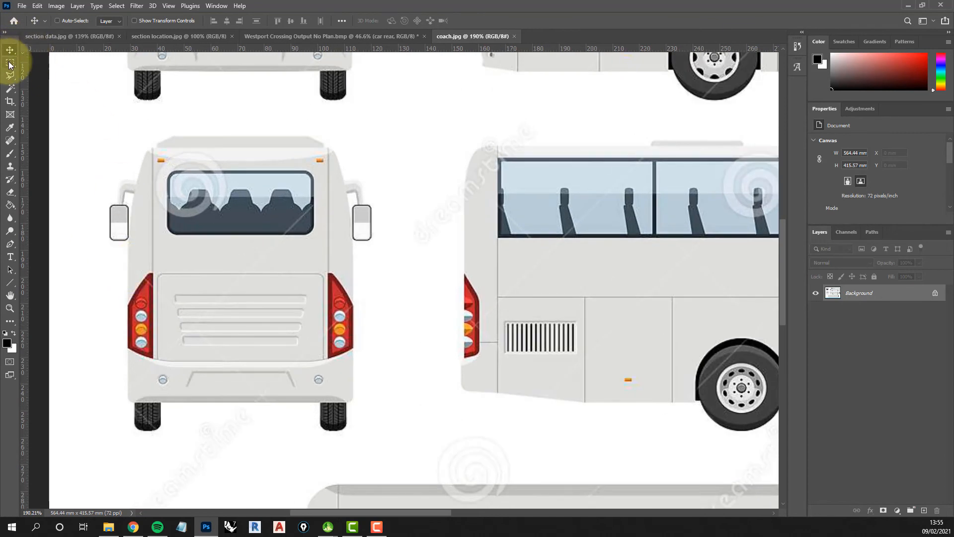
{"action": "left_click", "coordinate": [9, 64]}
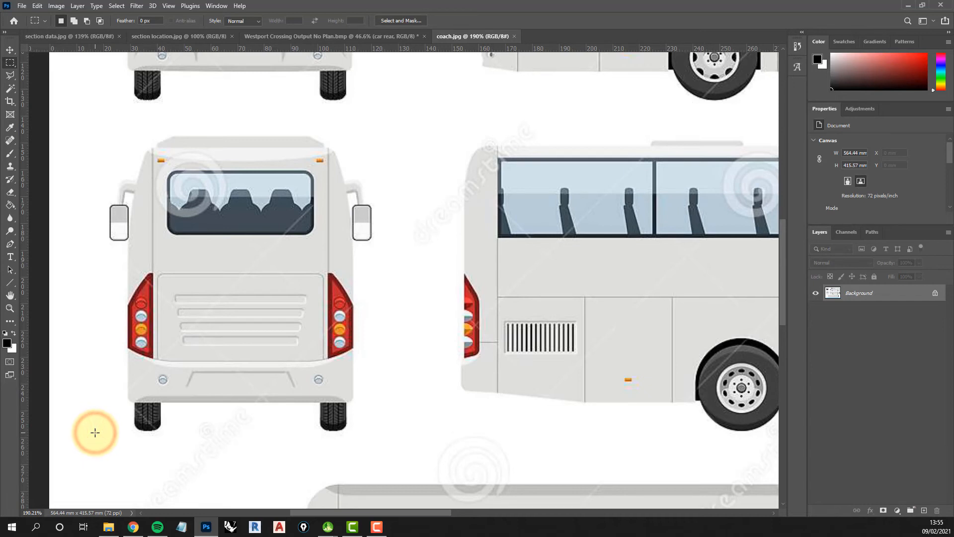
{"action": "mouse_move", "coordinate": [95, 433]}
{"action": "left_mouse_down"}
{"action": "mouse_move", "coordinate": [158, 387]}
{"action": "mouse_move", "coordinate": [393, 119]}
{"action": "mouse_move", "coordinate": [382, 126]}
{"action": "left_mouse_up"}
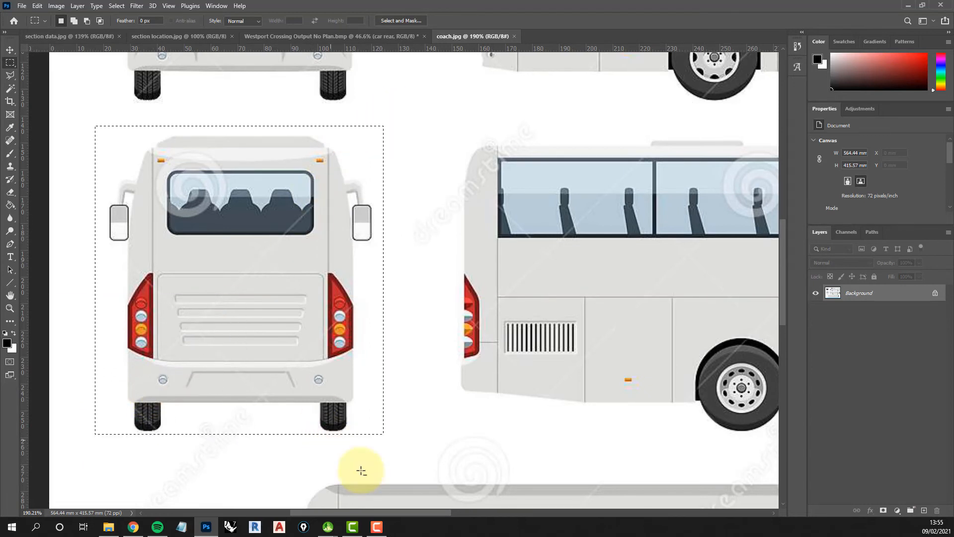
{"action": "mouse_move", "coordinate": [400, 470]}
{"action": "left_mouse_down"}
{"action": "mouse_move", "coordinate": [57, 441]}
{"action": "mouse_move", "coordinate": [54, 433]}
{"action": "mouse_move", "coordinate": [438, 432]}
{"action": "left_mouse_up"}
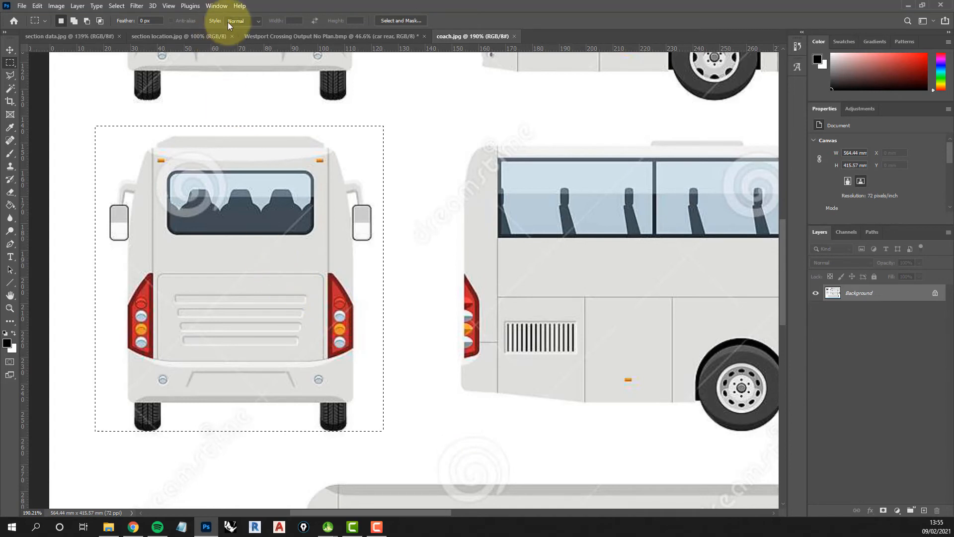
{"action": "left_click", "coordinate": [286, 35]}
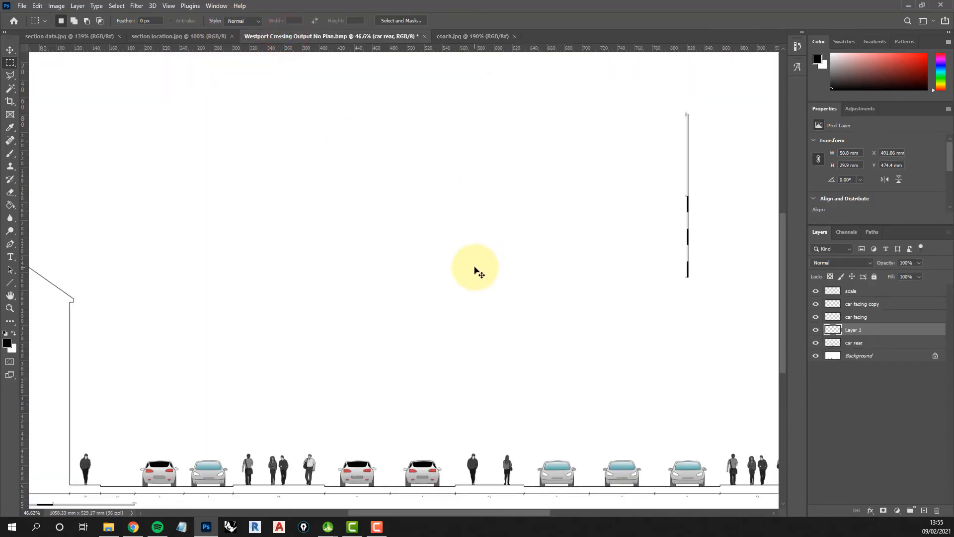
{"action": "left_click_drag", "start_coordinate": [474, 271], "coordinate": [476, 273]}
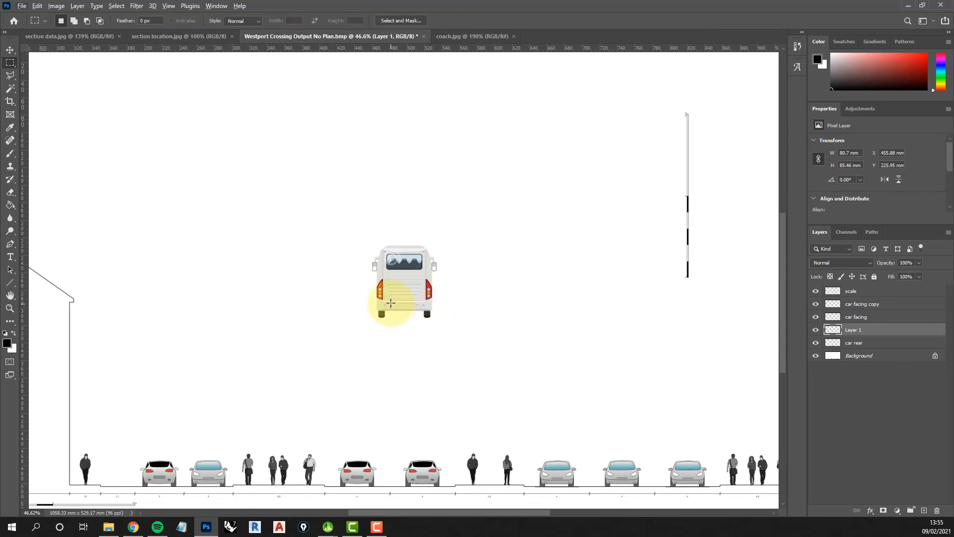
Move the pasted coach beside the vertical scale bar, with its wheels level with the zero mark.
{"action": "left_click", "coordinate": [11, 50]}
{"action": "left_click_drag", "start_coordinate": [405, 294], "coordinate": [652, 256]}
{"action": "scroll", "coordinate": [725, 261], "scroll_direction": "up", "scroll_amount": 4}
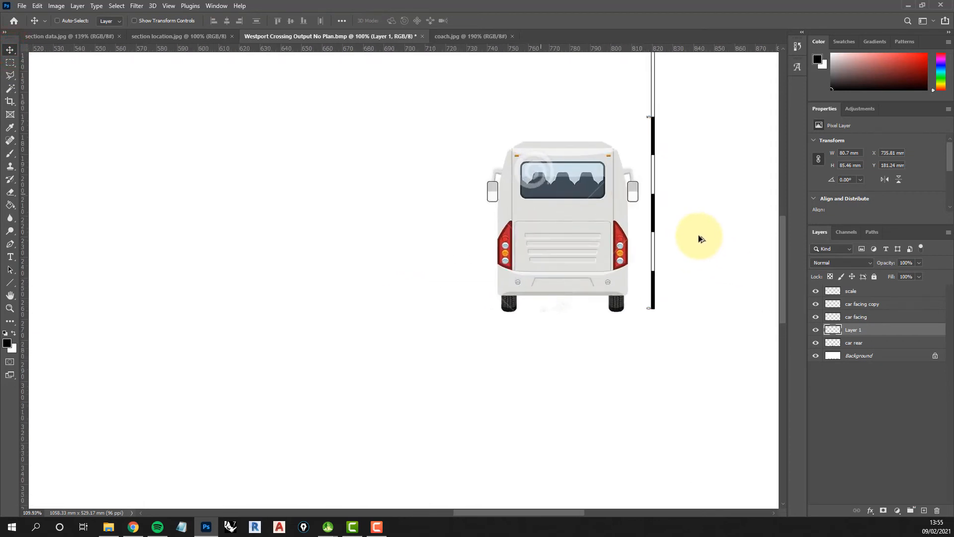
{"action": "scroll", "coordinate": [699, 239], "scroll_direction": "up", "scroll_amount": 1}
{"action": "left_click_drag", "start_coordinate": [576, 244], "coordinate": [581, 240]}
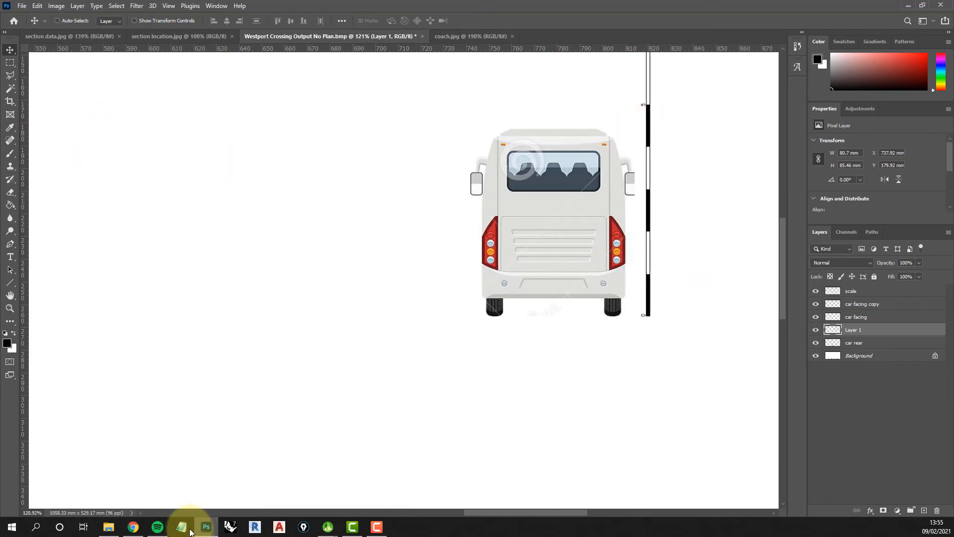
Switch to Chrome, search Google Images for "coach vehicle dimensions" and view the dimensioned VIVE TH drawing from Tam Europe.
{"action": "left_click", "coordinate": [133, 526]}
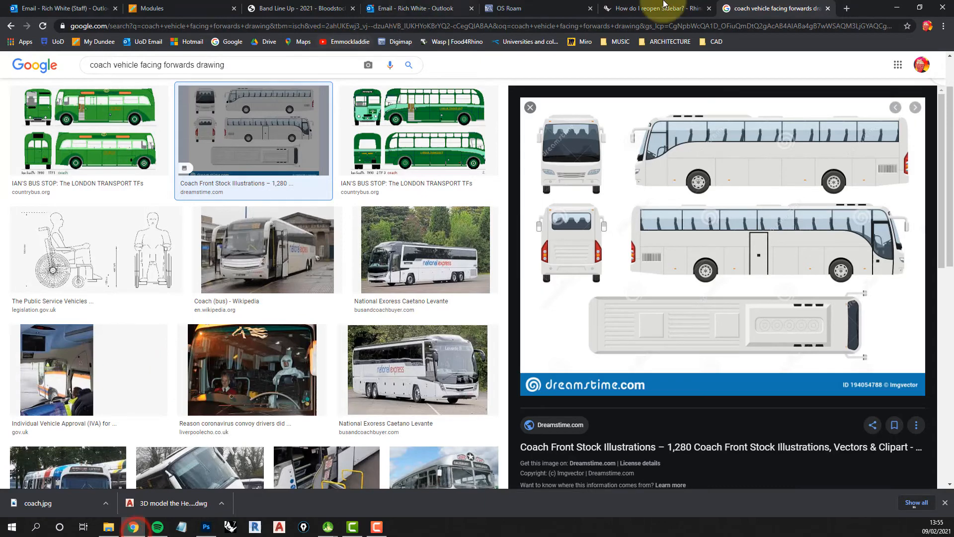
{"action": "left_click_drag", "start_coordinate": [242, 65], "coordinate": [78, 65]}
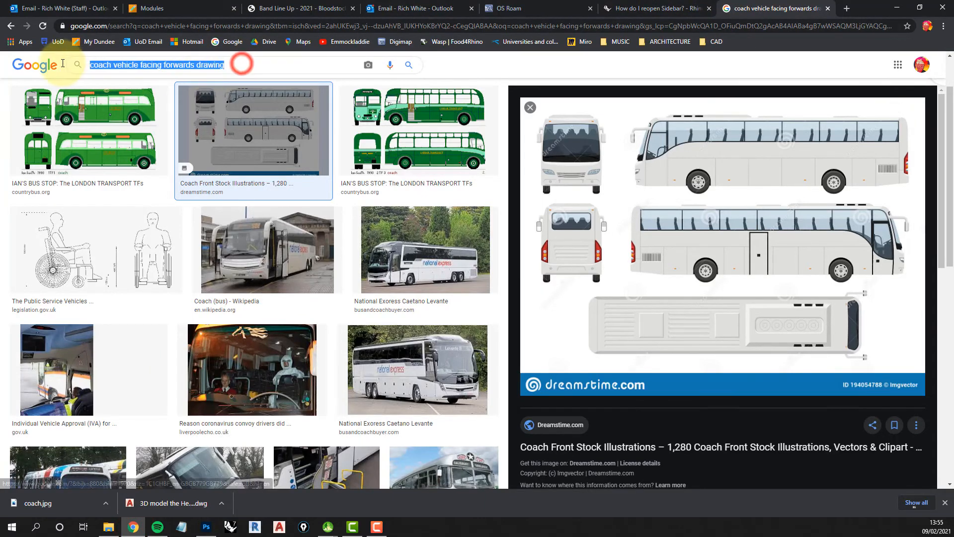
{"action": "type", "text": "coach "}
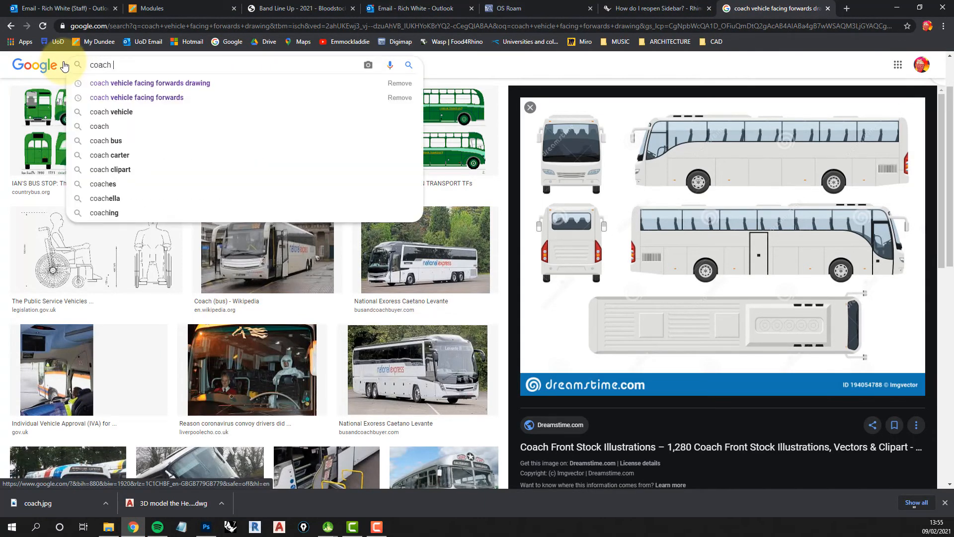
{"action": "type", "text": "vehicle d"}
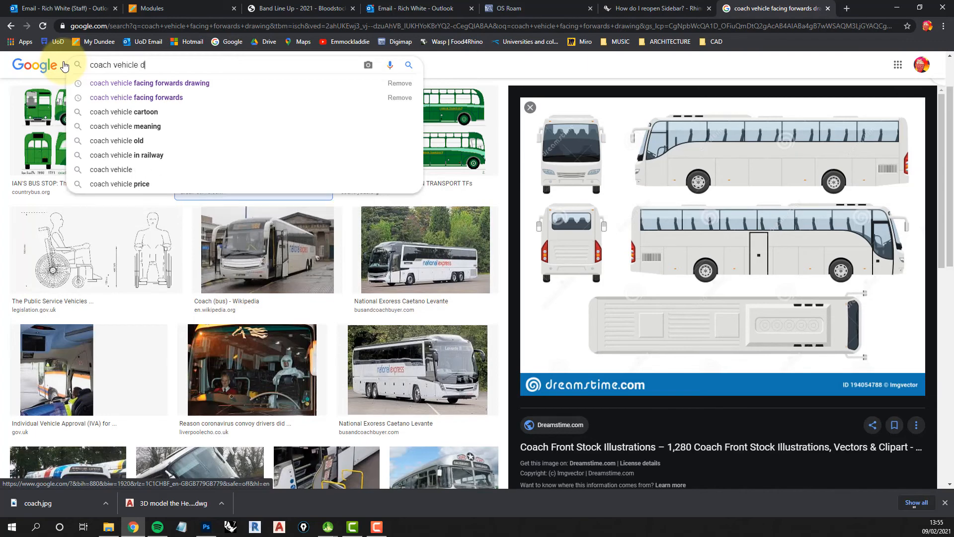
{"action": "type", "text": "imensions"}
{"action": "key", "text": "Return"}
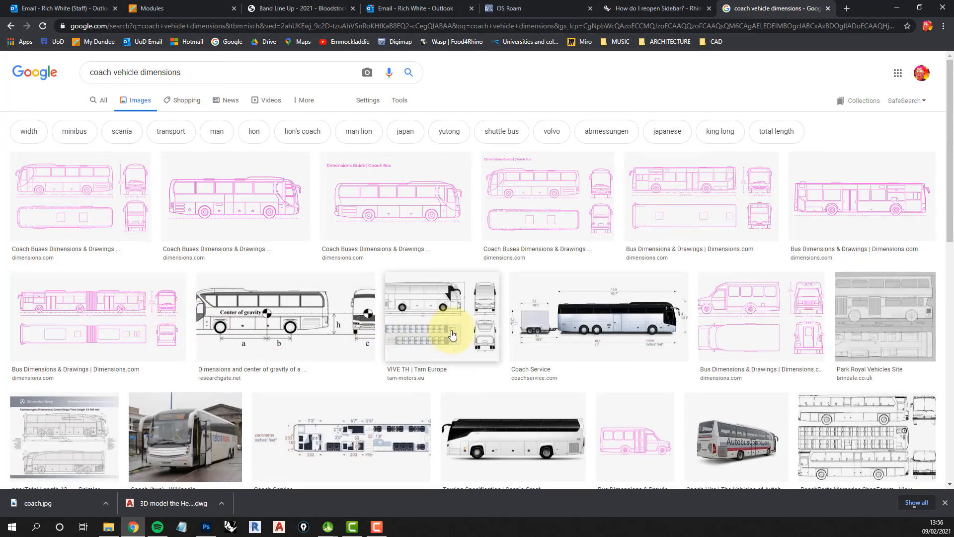
{"action": "left_click", "coordinate": [463, 320]}
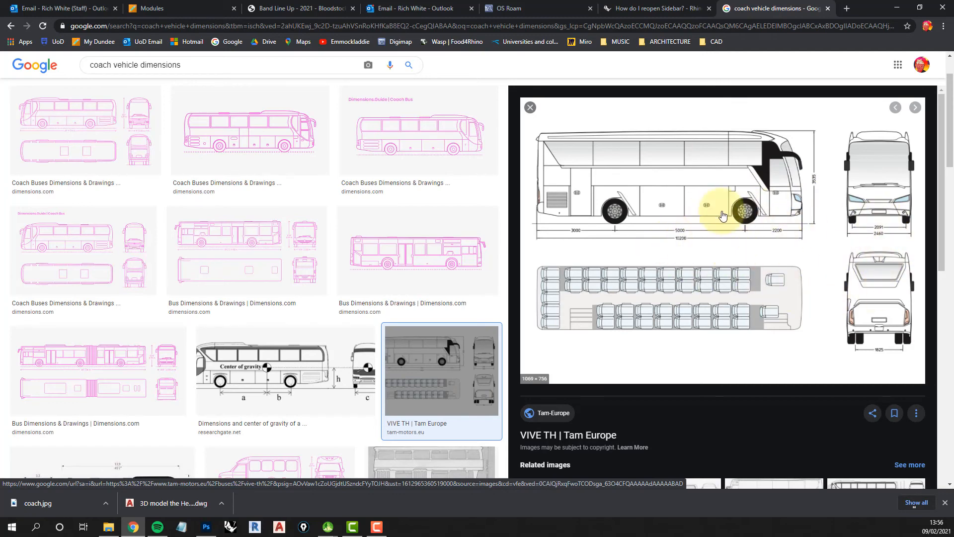
Switch to Photoshop and scale the coach proportionally to about 81%, keeping its lower corner at the scale bar's zero mark.
{"action": "left_click", "coordinate": [205, 527]}
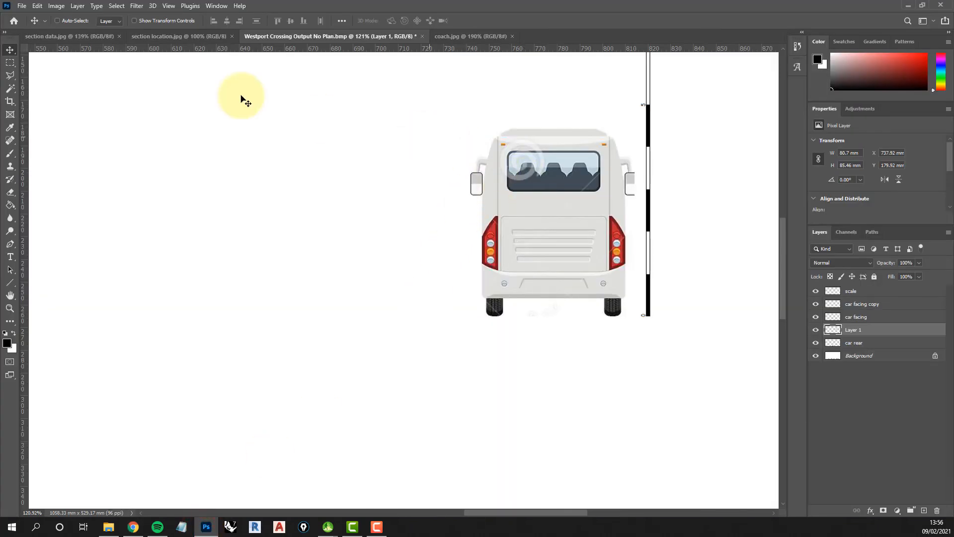
{"action": "left_click", "coordinate": [36, 6]}
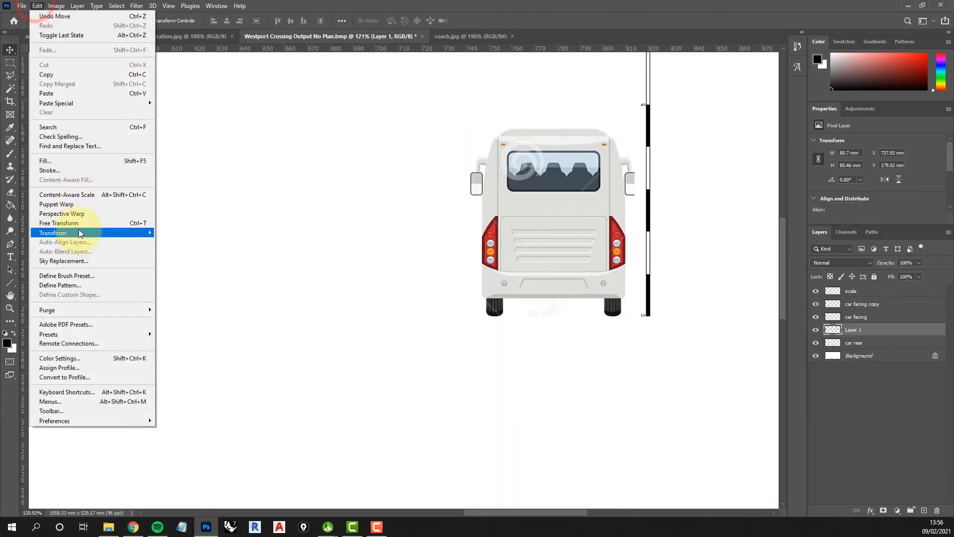
{"action": "mouse_move", "coordinate": [95, 234]}
{"action": "left_click", "coordinate": [176, 248]}
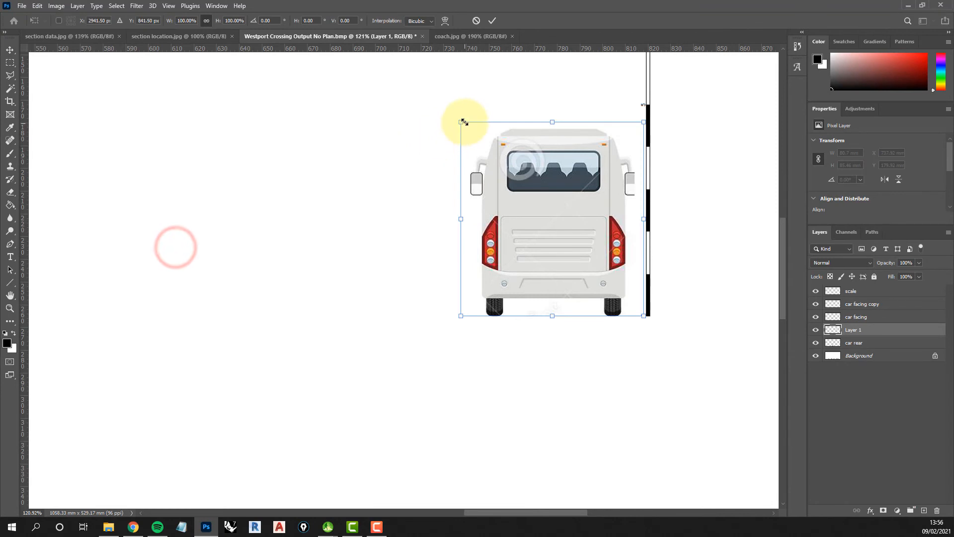
{"action": "left_click_drag", "start_coordinate": [462, 122], "coordinate": [486, 167]}
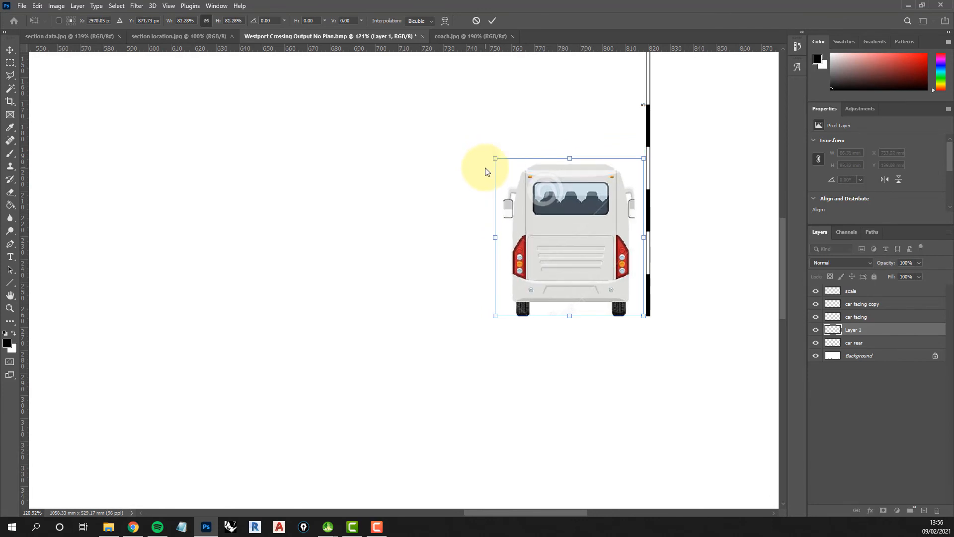
{"action": "left_click", "coordinate": [493, 21]}
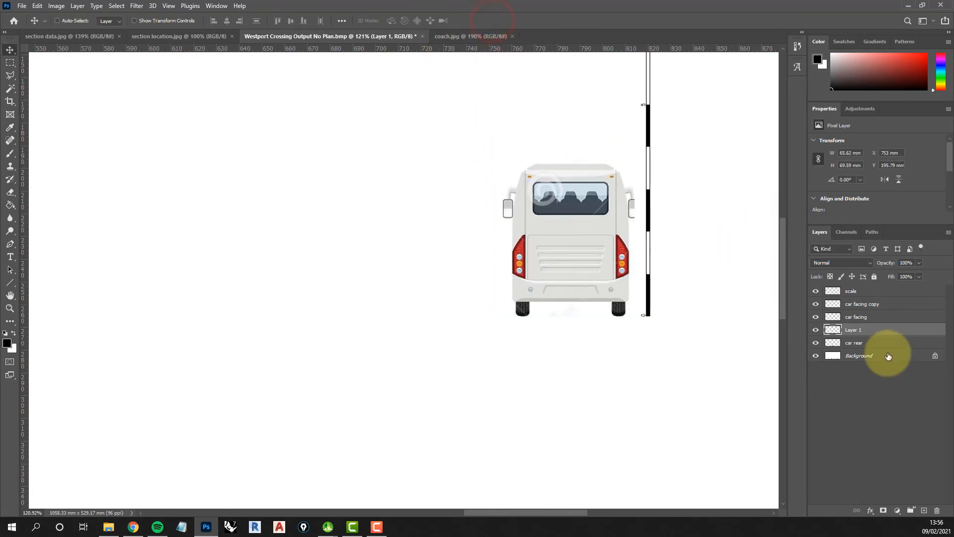
Hide the Background layer and move the coach clear of the scale bar.
{"action": "left_click", "coordinate": [816, 355]}
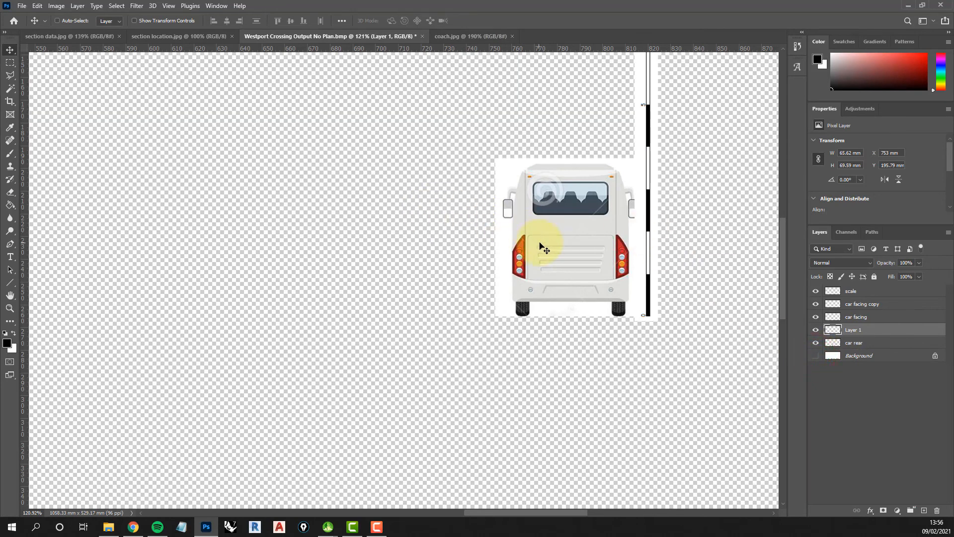
{"action": "left_click_drag", "start_coordinate": [541, 243], "coordinate": [427, 251]}
{"action": "scroll", "coordinate": [459, 270], "scroll_direction": "up", "scroll_amount": 5}
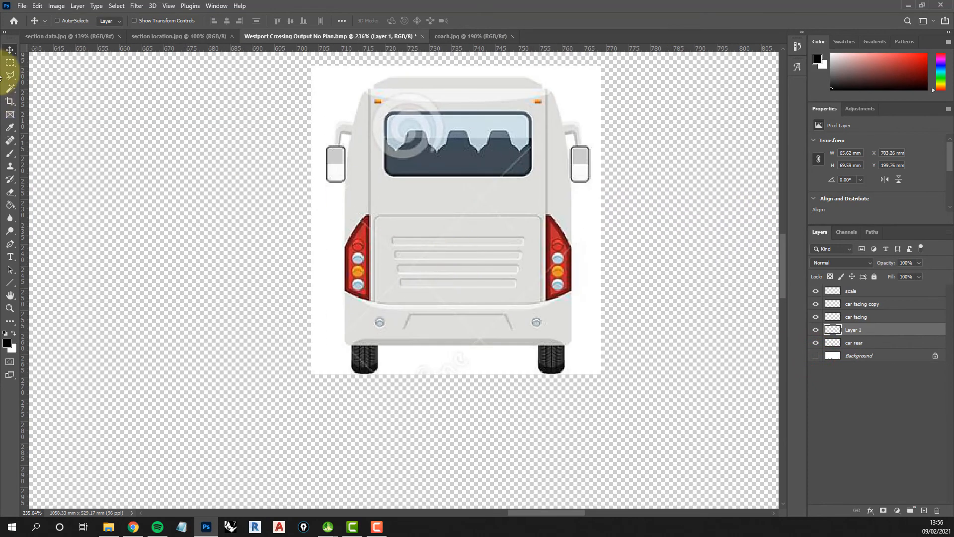
Try to select the white area around the coach with the Magic Wand, and clear that selection.
{"action": "left_click", "coordinate": [11, 89]}
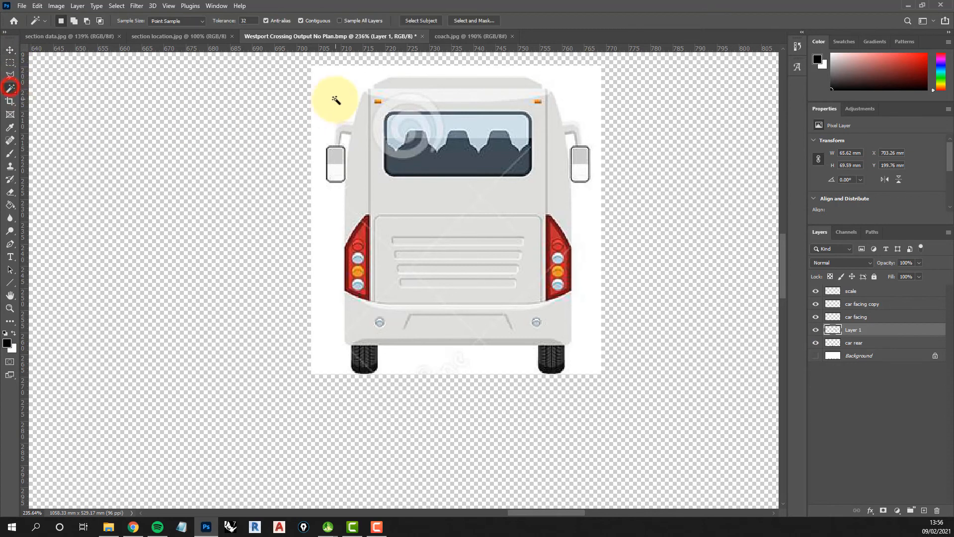
{"action": "left_click", "coordinate": [337, 97]}
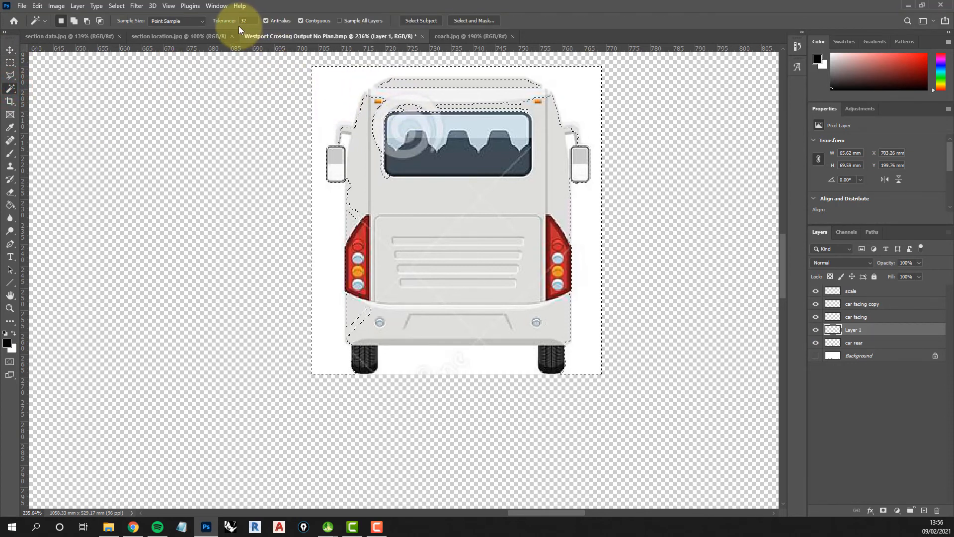
{"action": "left_click", "coordinate": [108, 6]}
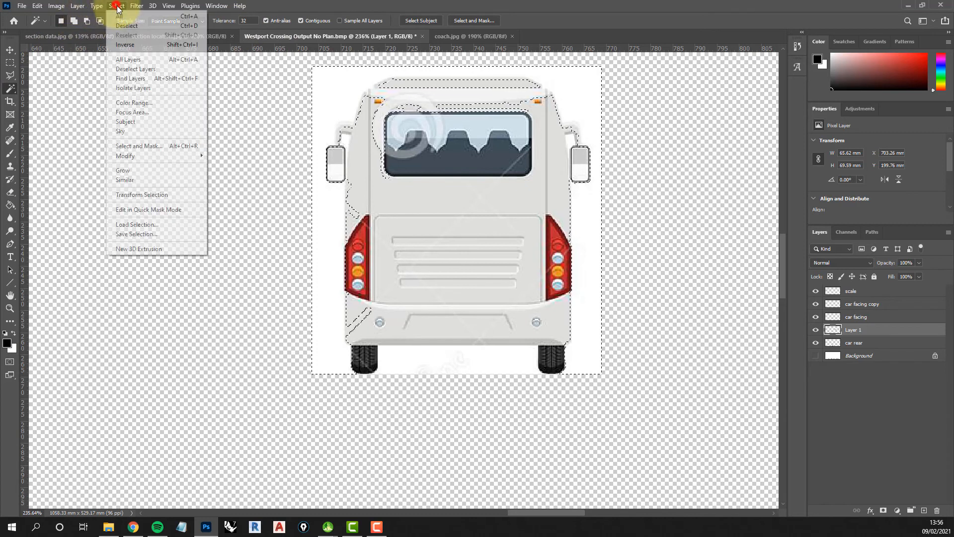
{"action": "left_click", "coordinate": [131, 26]}
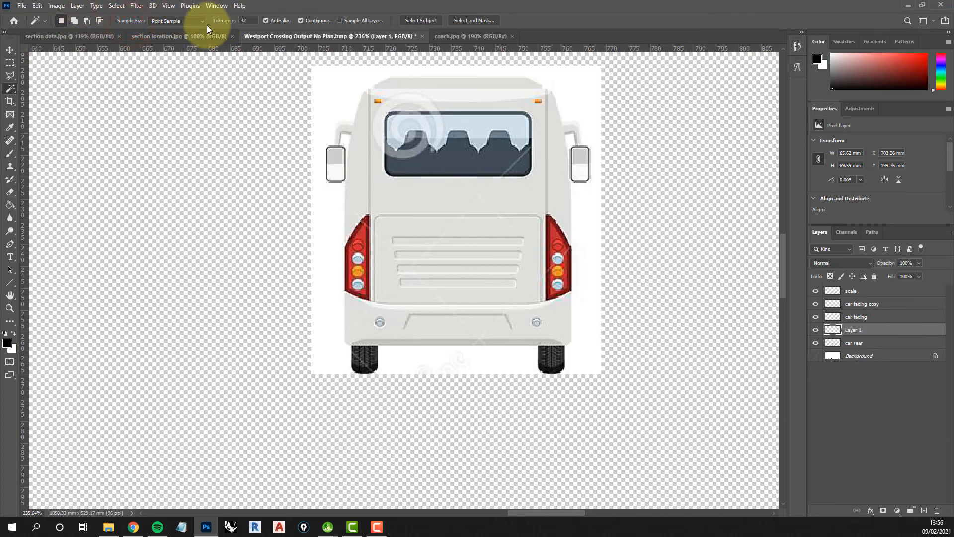
Set the Magic Wand tolerance to 2, select the white area surrounding the coach and delete it.
{"action": "left_click", "coordinate": [11, 63]}
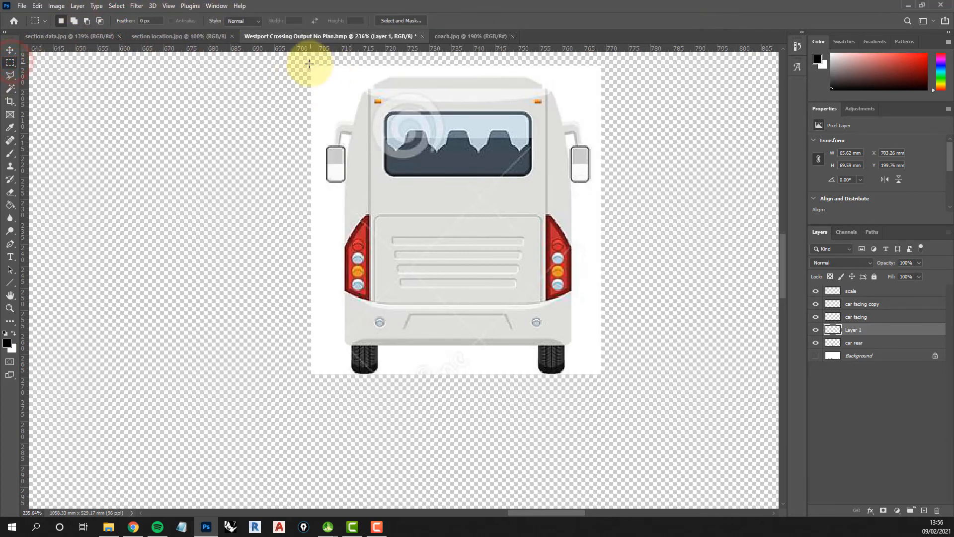
{"action": "left_click", "coordinate": [11, 89]}
{"action": "left_click", "coordinate": [250, 20]}
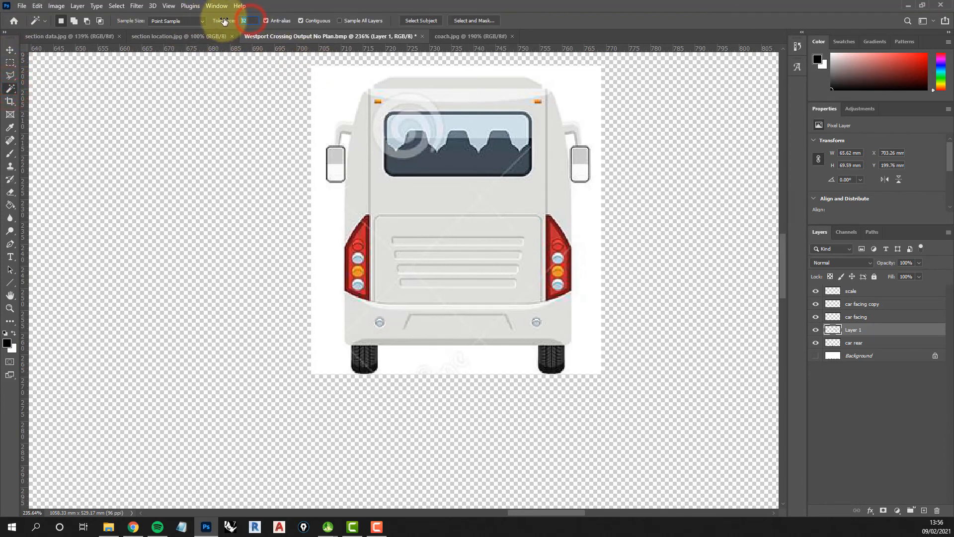
{"action": "left_click", "coordinate": [333, 78]}
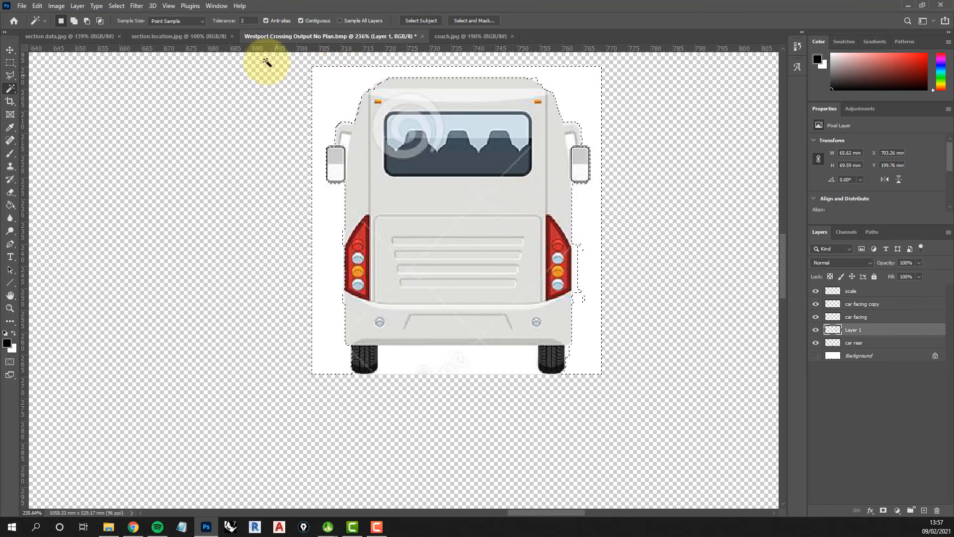
{"action": "left_click", "coordinate": [246, 21]}
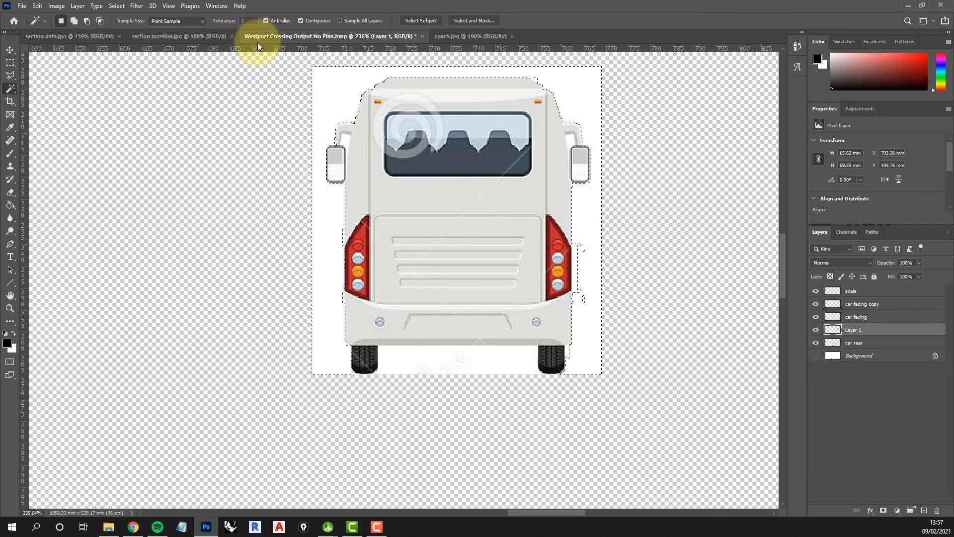
{"action": "scroll", "coordinate": [323, 115], "scroll_direction": "up", "scroll_amount": 1}
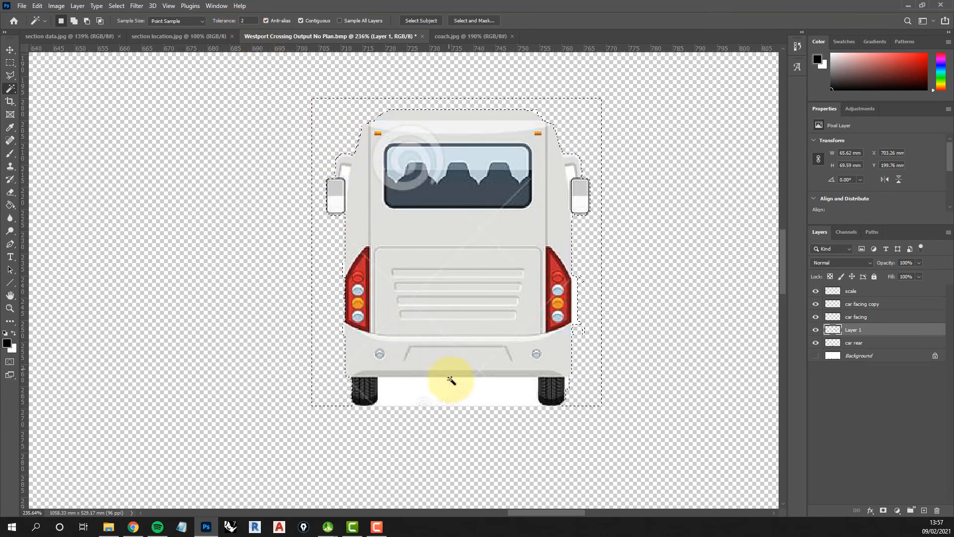
Remove the remaining white between the wheels and inside both mirror arms, including the leftover patches under the bumper, and clear the selection.
{"action": "left_click", "coordinate": [425, 394]}
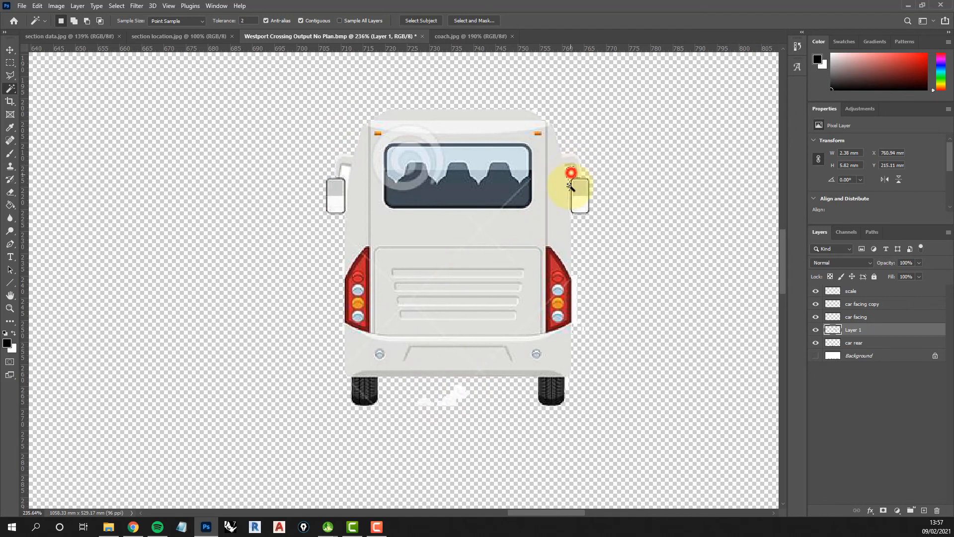
{"action": "left_click", "coordinate": [570, 180]}
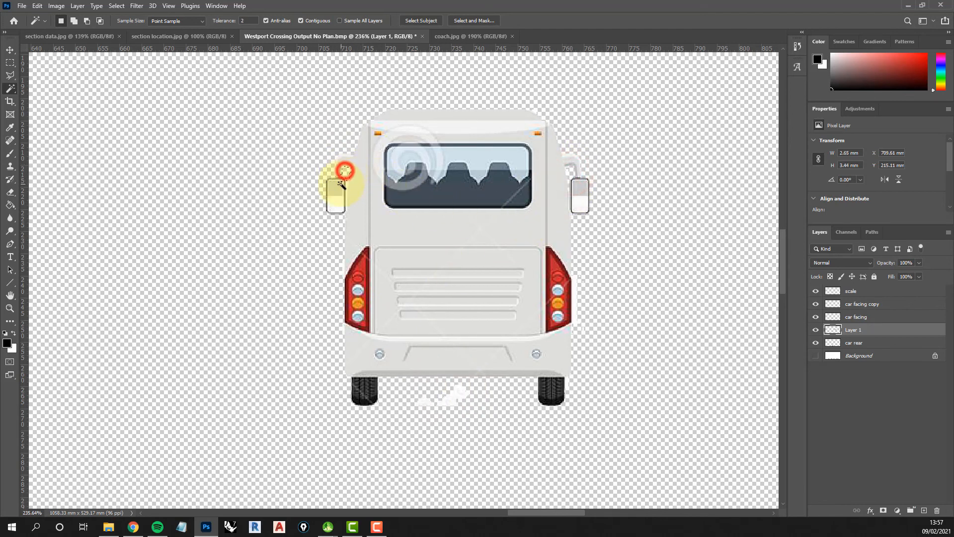
{"action": "left_click", "coordinate": [9, 61]}
{"action": "left_click_drag", "start_coordinate": [389, 424], "coordinate": [500, 381]}
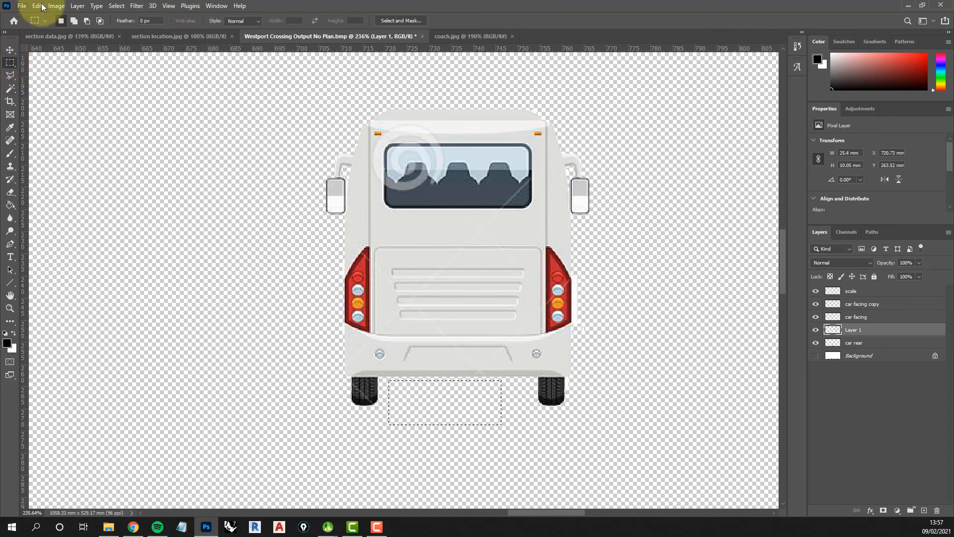
{"action": "left_click", "coordinate": [117, 5]}
{"action": "left_click", "coordinate": [127, 27]}
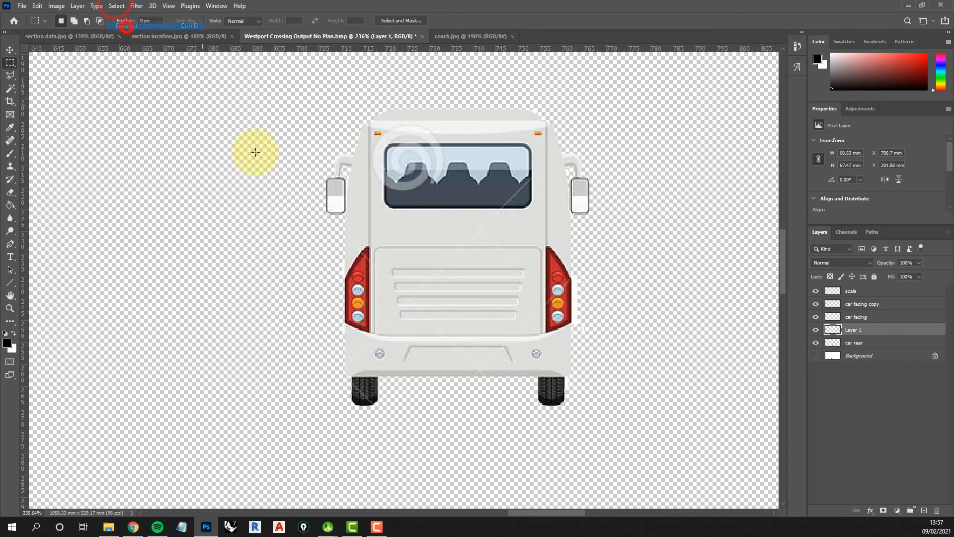
Rename the coach's layer to "coach rear" and show the Background layer again.
{"action": "scroll", "coordinate": [320, 198], "scroll_direction": "down", "scroll_amount": 10}
{"action": "scroll", "coordinate": [332, 221], "scroll_direction": "down", "scroll_amount": 1}
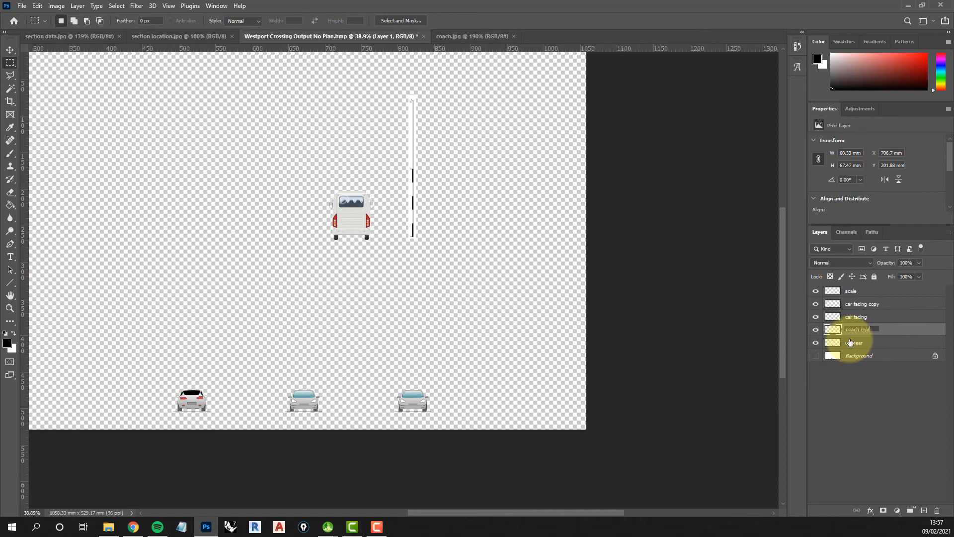
{"action": "left_click", "coordinate": [9, 51]}
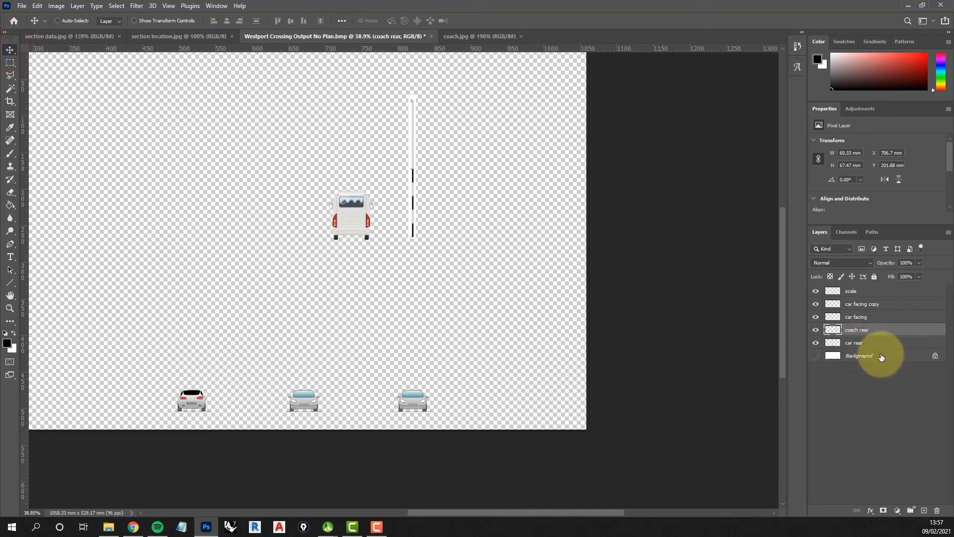
{"action": "left_click", "coordinate": [816, 356]}
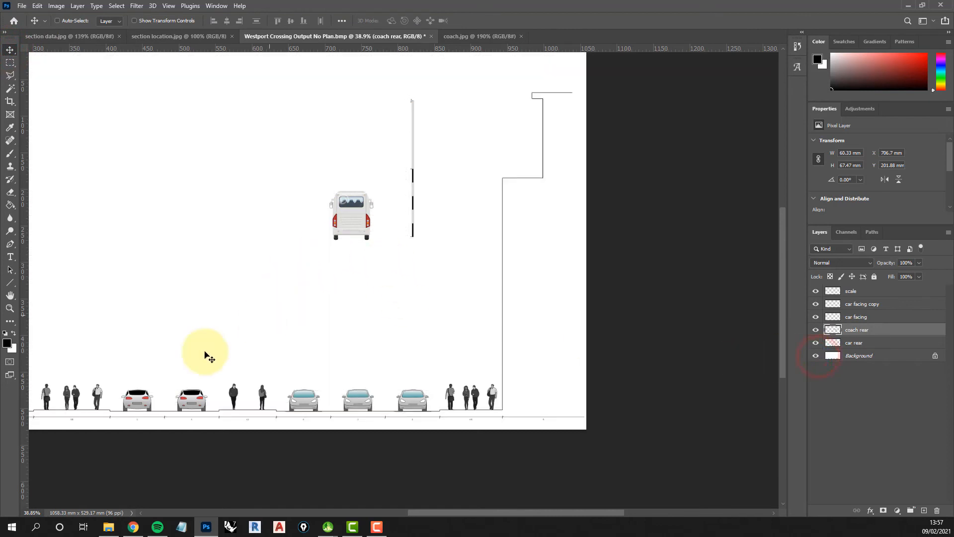
Move the coach down onto the road, over the rear-view car in the lane beside the 4.2 m median.
{"action": "left_click_drag", "start_coordinate": [444, 510], "coordinate": [405, 510]}
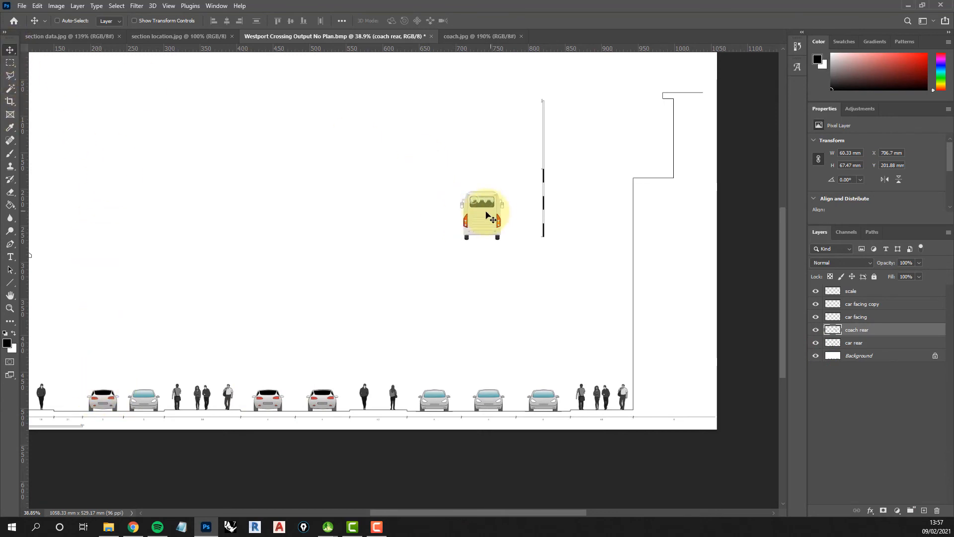
{"action": "left_click_drag", "start_coordinate": [476, 216], "coordinate": [327, 358]}
{"action": "scroll", "coordinate": [316, 418], "scroll_direction": "up", "scroll_amount": 5}
Hide the coach rear and car rear layers to expose the car underneath on the Background.
{"action": "left_click", "coordinate": [815, 330]}
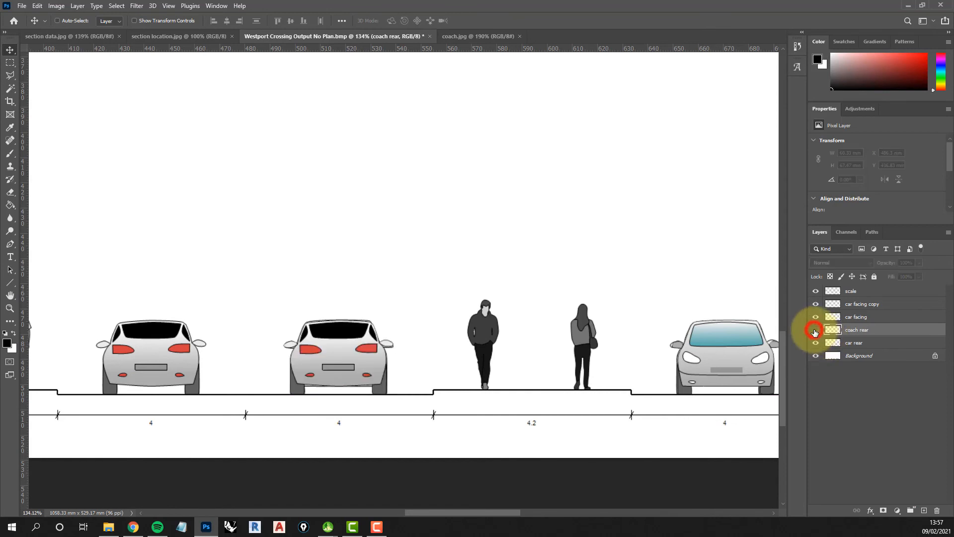
{"action": "scroll", "coordinate": [336, 396], "scroll_direction": "up", "scroll_amount": 4}
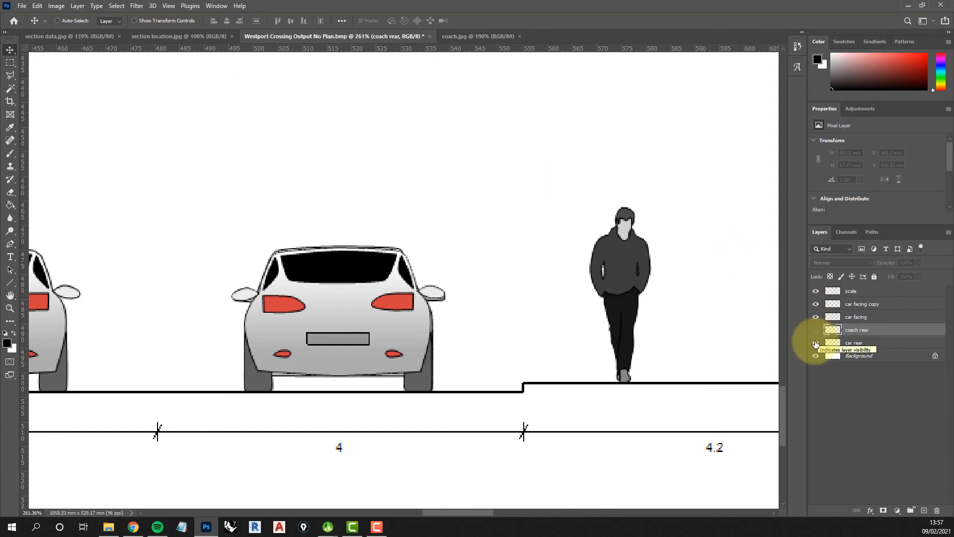
{"action": "left_click", "coordinate": [816, 343]}
{"action": "left_click", "coordinate": [816, 343]}
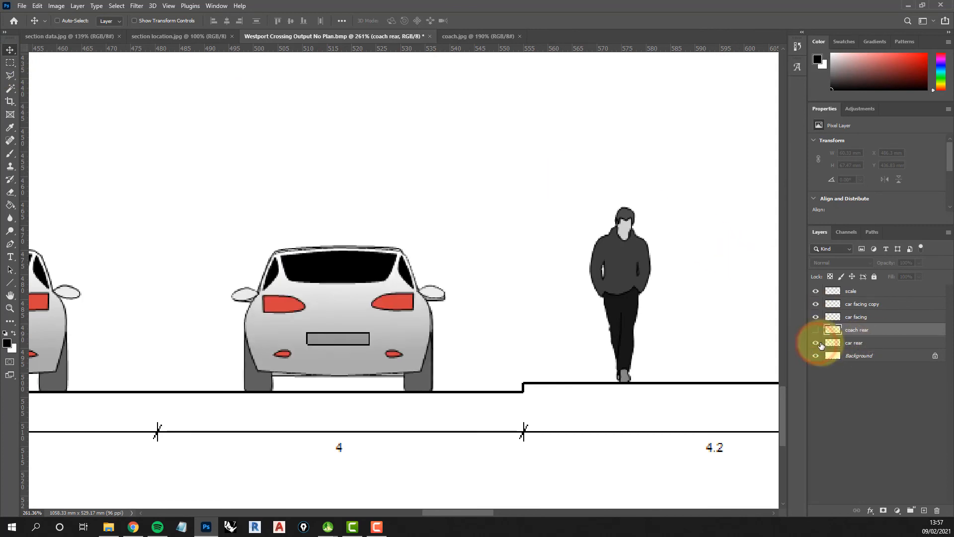
{"action": "left_click", "coordinate": [816, 343]}
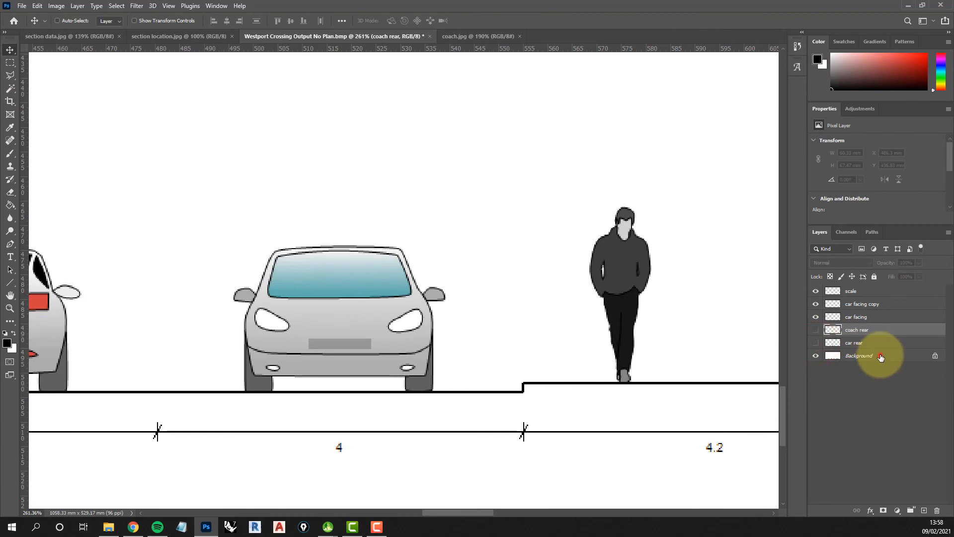
On the Background layer, marquee the front-facing car down to the road line, fill it with white and deselect.
{"action": "left_click", "coordinate": [879, 355]}
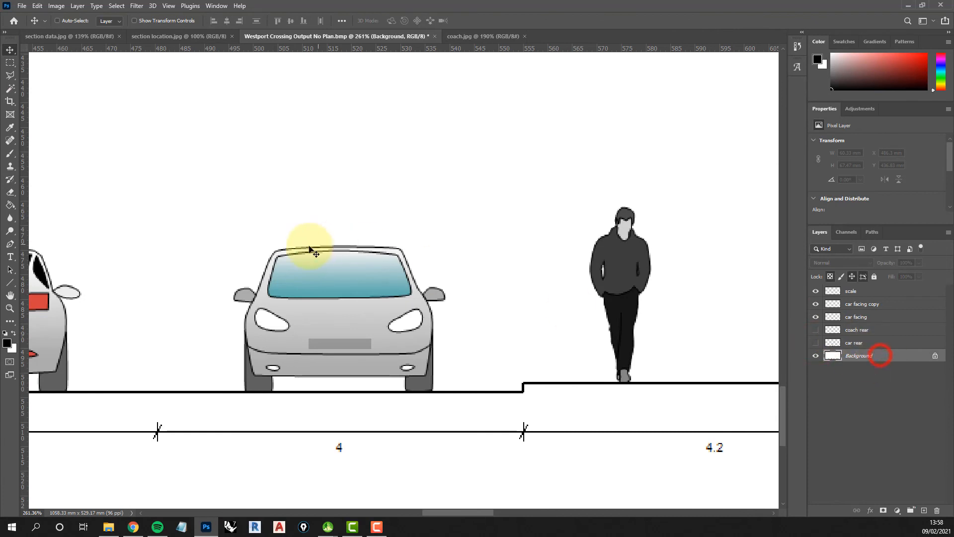
{"action": "left_click", "coordinate": [10, 62]}
{"action": "left_click_drag", "start_coordinate": [195, 231], "coordinate": [481, 391]}
{"action": "scroll", "coordinate": [471, 417], "scroll_direction": "up", "scroll_amount": 5}
{"action": "scroll", "coordinate": [471, 411], "scroll_direction": "down", "scroll_amount": 3}
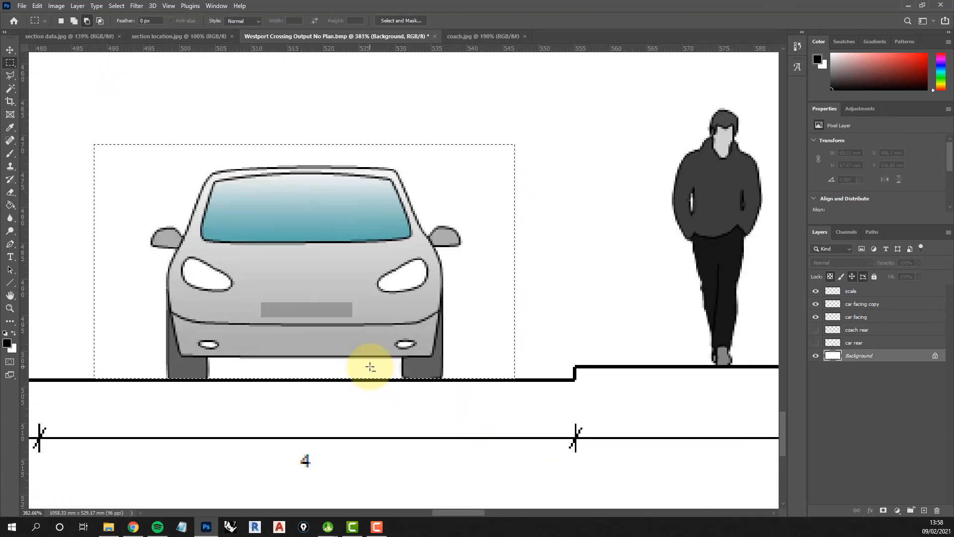
{"action": "scroll", "coordinate": [371, 366], "scroll_direction": "down", "scroll_amount": 2}
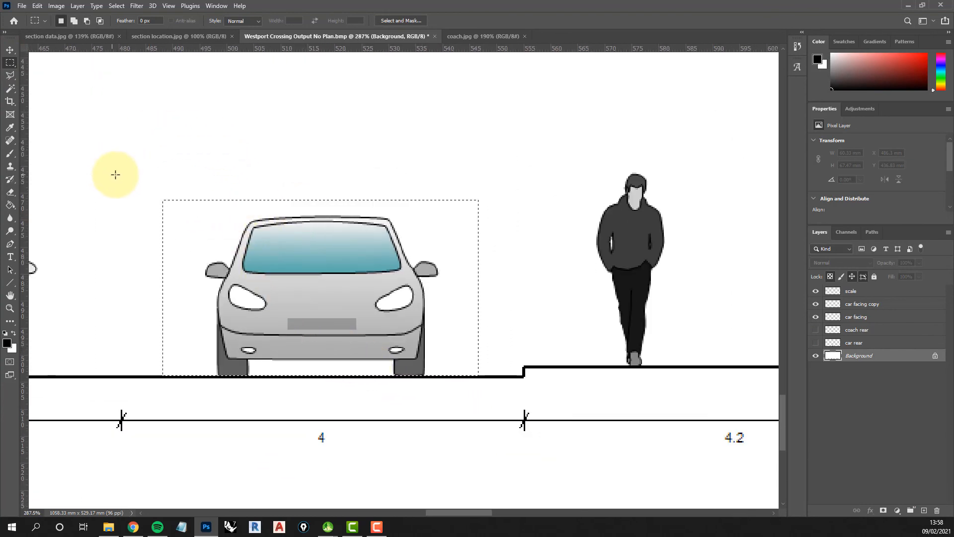
{"action": "key", "text": "shift+F5"}
{"action": "left_click", "coordinate": [509, 90]}
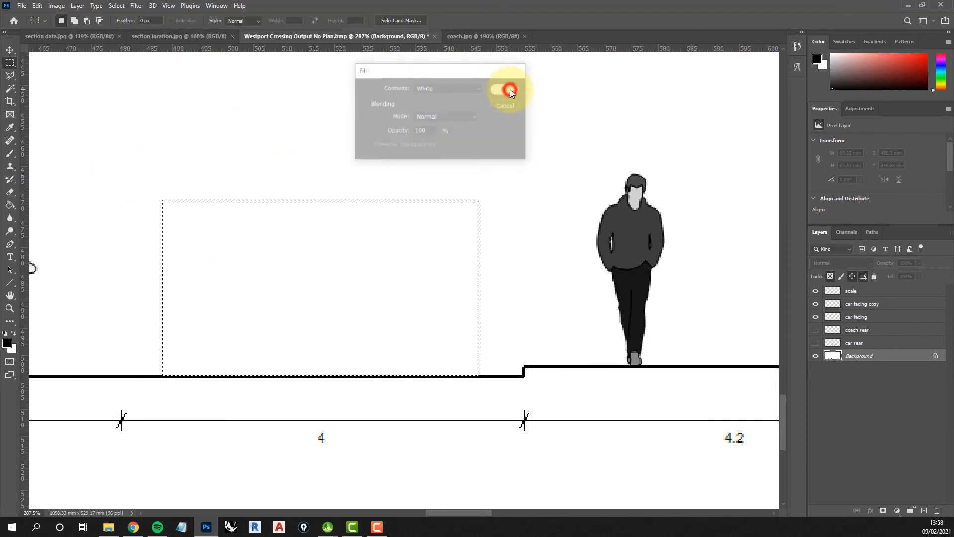
{"action": "left_click", "coordinate": [116, 5]}
{"action": "left_click", "coordinate": [124, 23]}
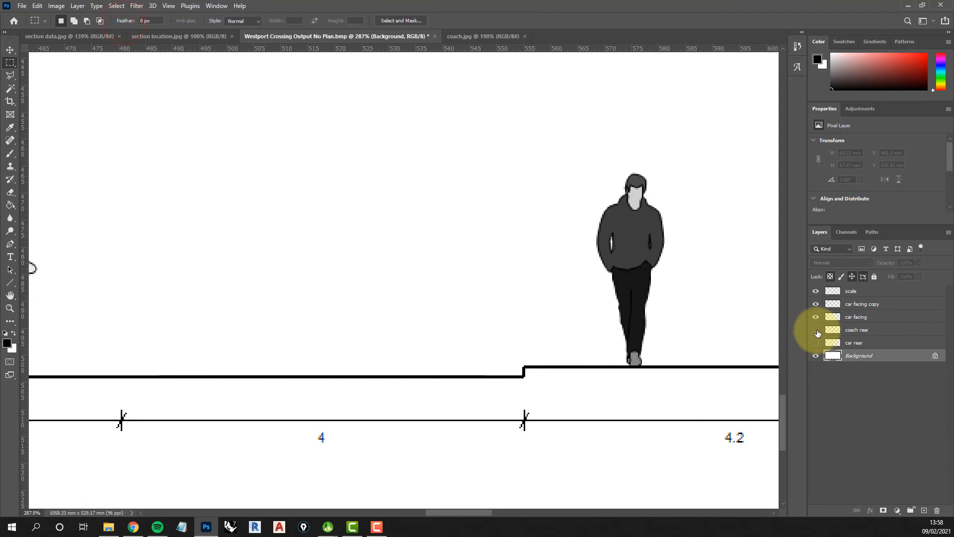
Show the coach rear layer and nudge the coach up so its wheels rest on the road line.
{"action": "left_click", "coordinate": [817, 331]}
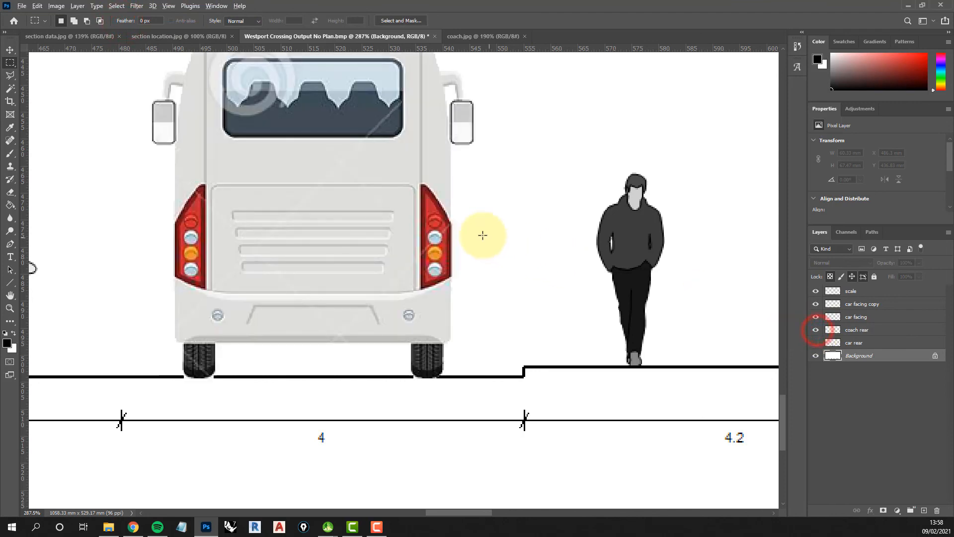
{"action": "scroll", "coordinate": [470, 236], "scroll_direction": "down", "scroll_amount": 3}
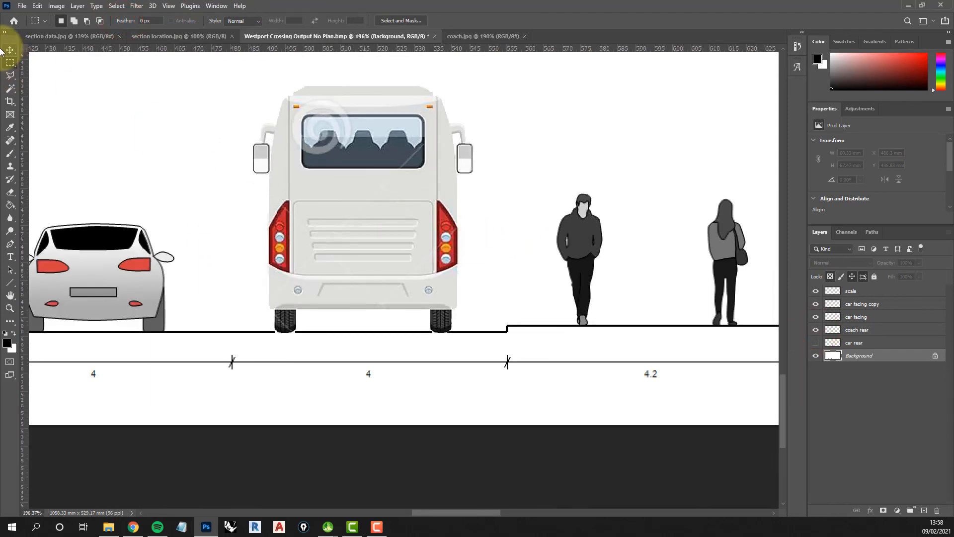
{"action": "left_click", "coordinate": [8, 51]}
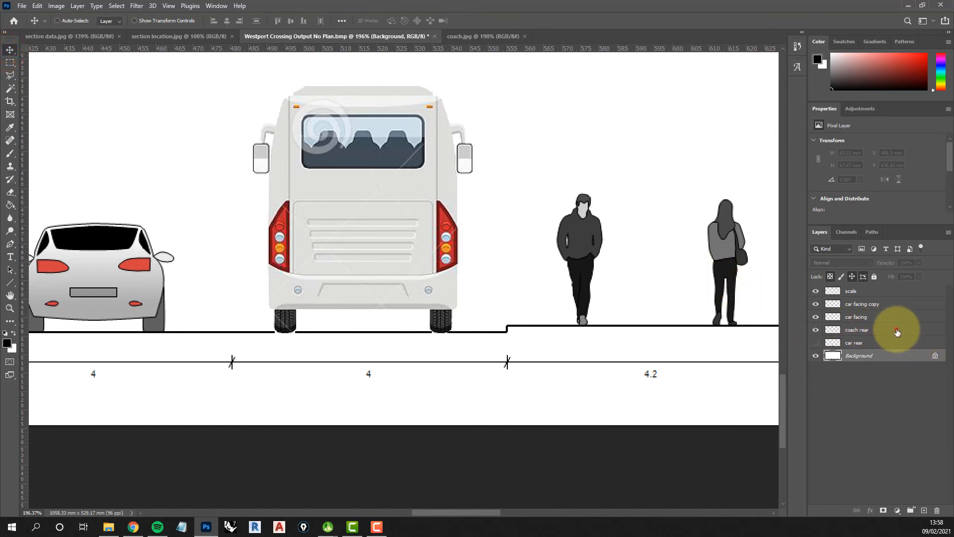
{"action": "left_click", "coordinate": [897, 330]}
{"action": "key", "text": "Up"}
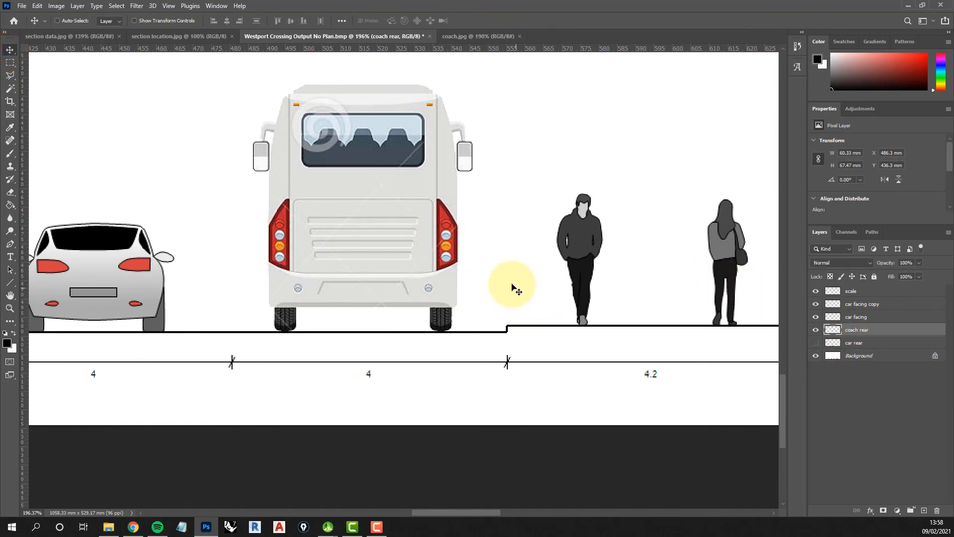
{"action": "scroll", "coordinate": [486, 252], "scroll_direction": "down", "scroll_amount": 5}
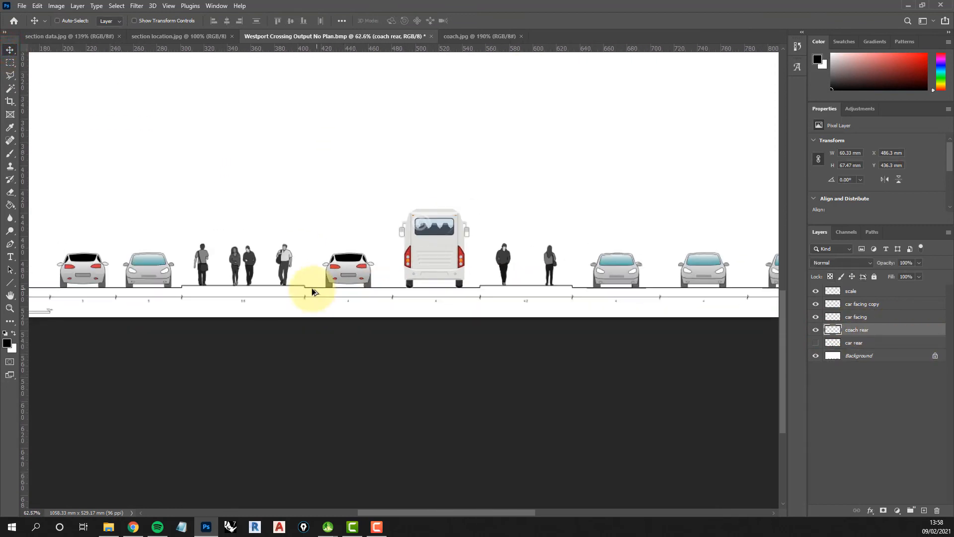
Add a new layer above scale and marquee an upright strip about 1.1 by 18.5 mm near the median's coach-side kerb.
{"action": "scroll", "coordinate": [571, 277], "scroll_direction": "up", "scroll_amount": 4}
{"action": "scroll", "coordinate": [567, 286], "scroll_direction": "up", "scroll_amount": 3}
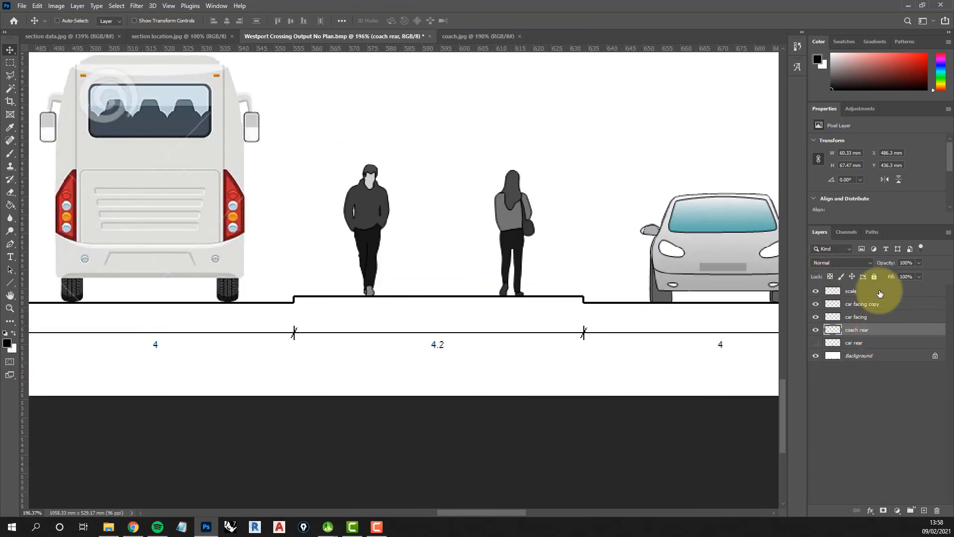
{"action": "left_click", "coordinate": [878, 291]}
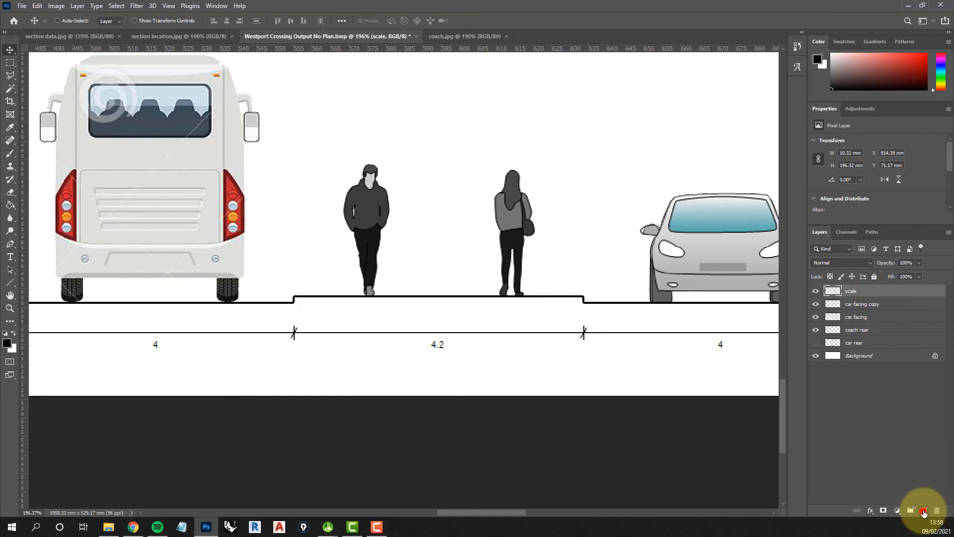
{"action": "left_click", "coordinate": [925, 512]}
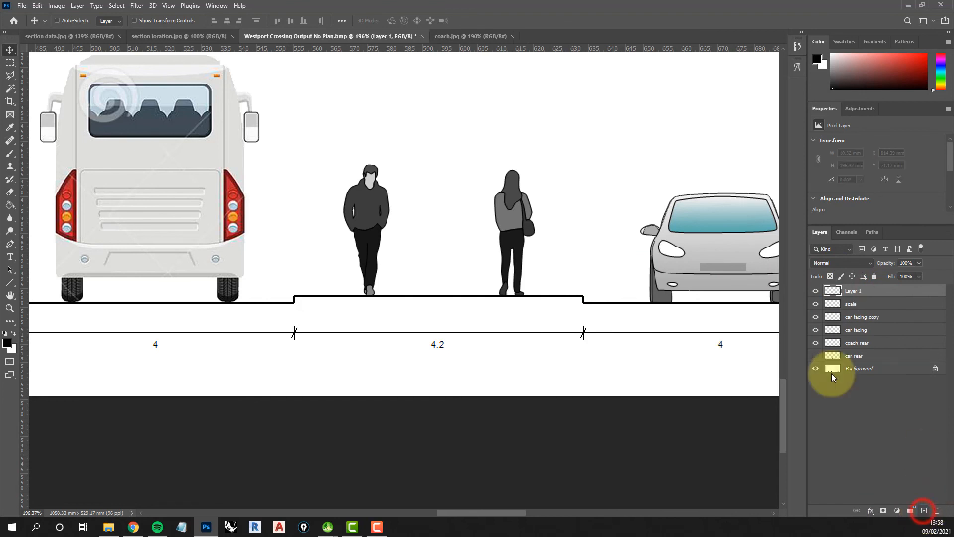
{"action": "left_click", "coordinate": [10, 63]}
{"action": "scroll", "coordinate": [296, 253], "scroll_direction": "up", "scroll_amount": 2}
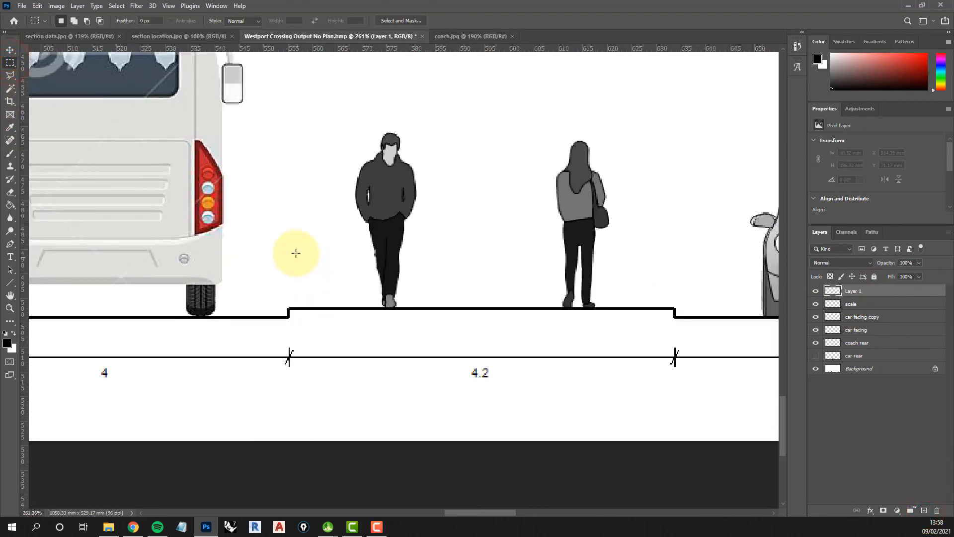
{"action": "scroll", "coordinate": [296, 253], "scroll_direction": "up", "scroll_amount": 1}
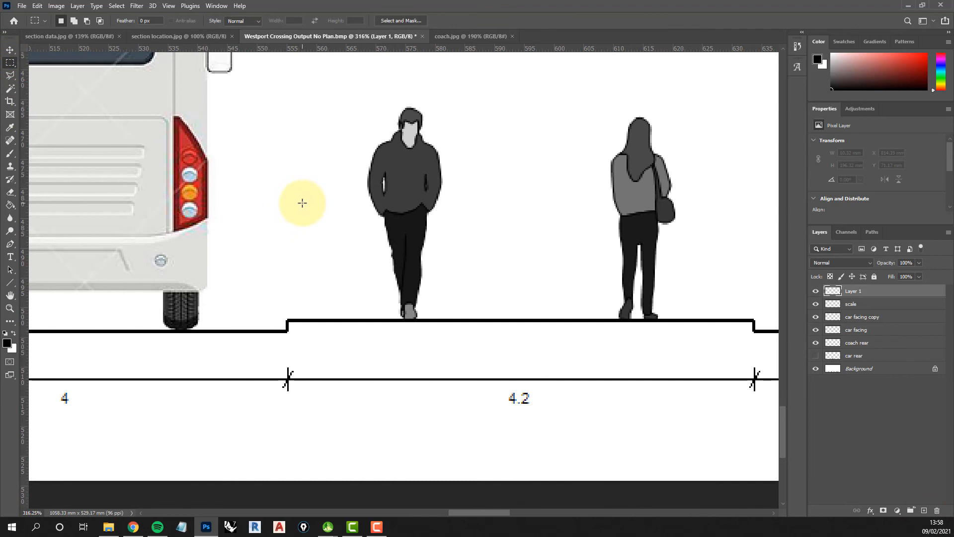
{"action": "left_click_drag", "start_coordinate": [302, 203], "coordinate": [306, 312]}
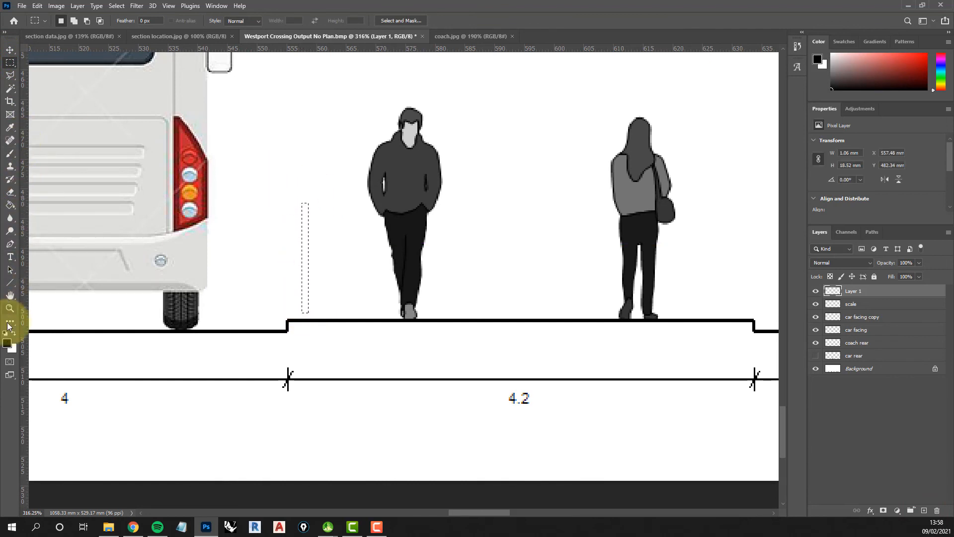
Set the foreground colour to mid grey, 8e8e8e.
{"action": "left_click", "coordinate": [7, 343]}
{"action": "left_click_drag", "start_coordinate": [597, 320], "coordinate": [537, 278]}
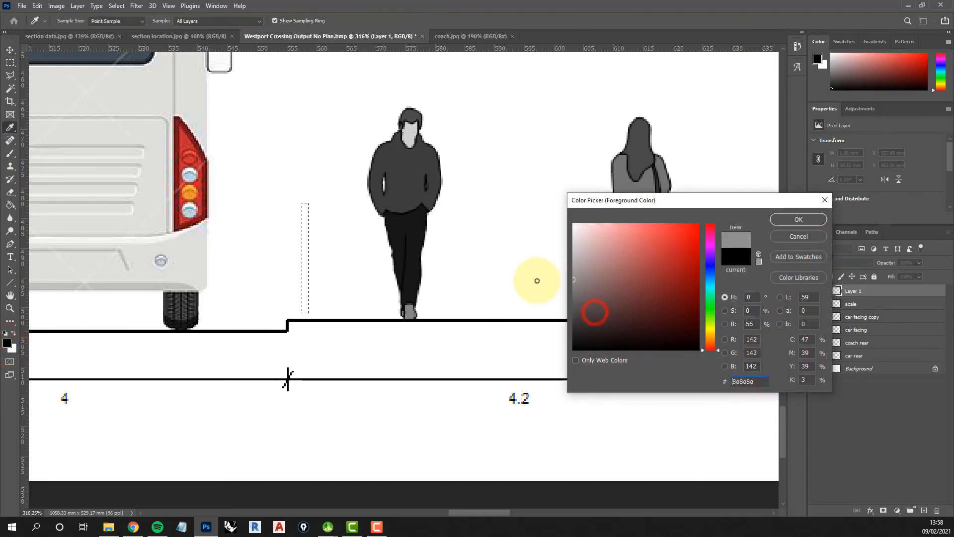
{"action": "left_click", "coordinate": [799, 219]}
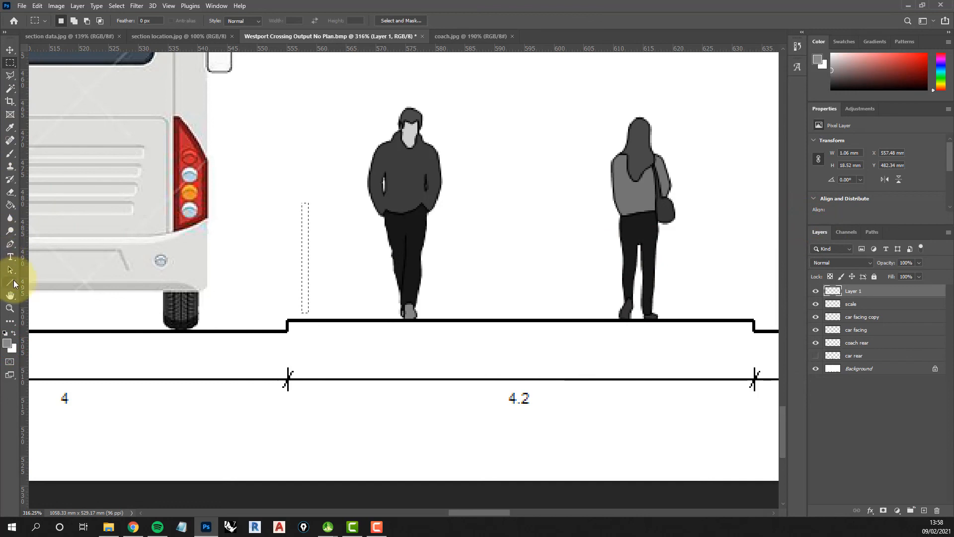
Fill the marqueed upright strip with the grey foreground colour, deselect it and rename its layer barrier.
{"action": "left_click", "coordinate": [9, 205]}
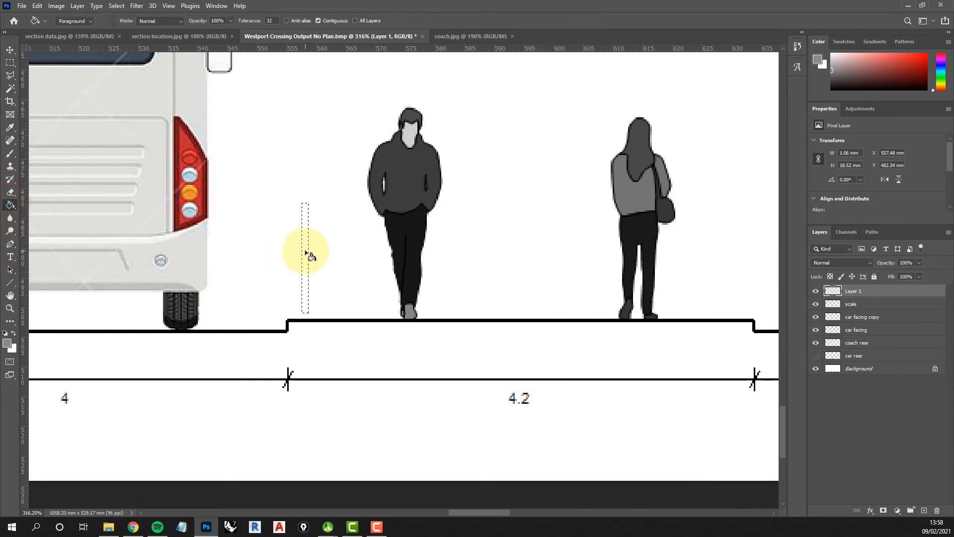
{"action": "left_click", "coordinate": [305, 250]}
{"action": "left_click", "coordinate": [116, 6]}
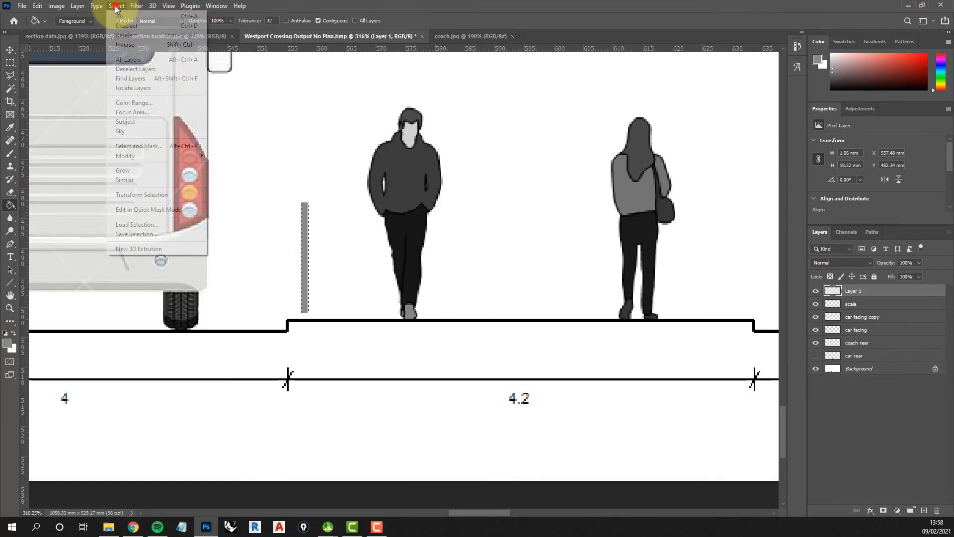
{"action": "left_click", "coordinate": [123, 20]}
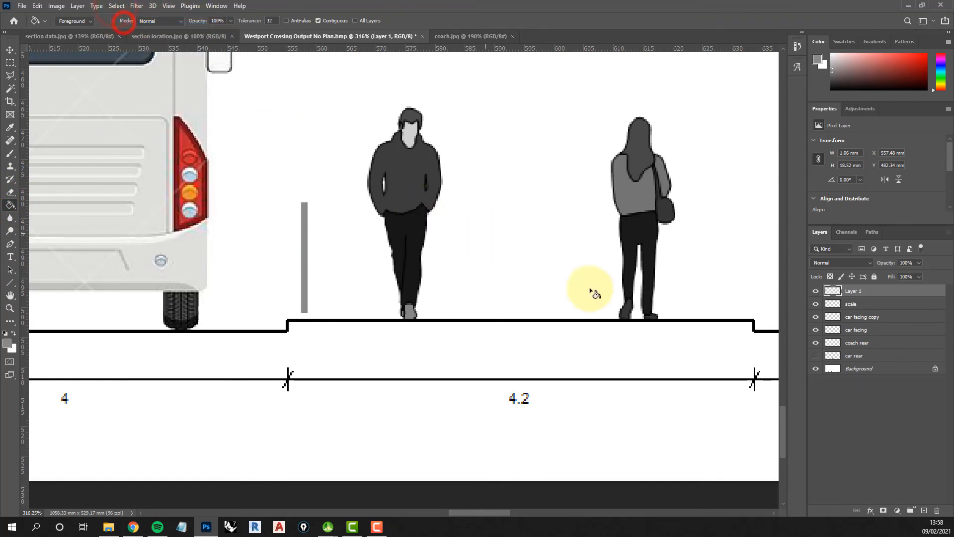
{"action": "double_click", "coordinate": [855, 291]}
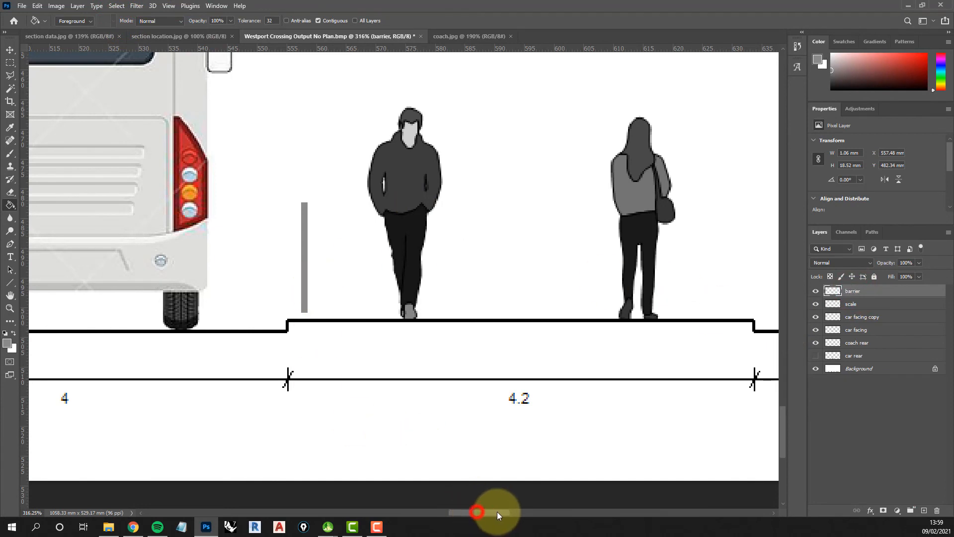
Duplicate the barrier layer and move the copy across the median to the kerb beside the front-facing cars.
{"action": "mouse_move", "coordinate": [477, 514]}
{"action": "left_mouse_down"}
{"action": "mouse_move", "coordinate": [507, 515]}
{"action": "mouse_move", "coordinate": [491, 517]}
{"action": "left_mouse_up"}
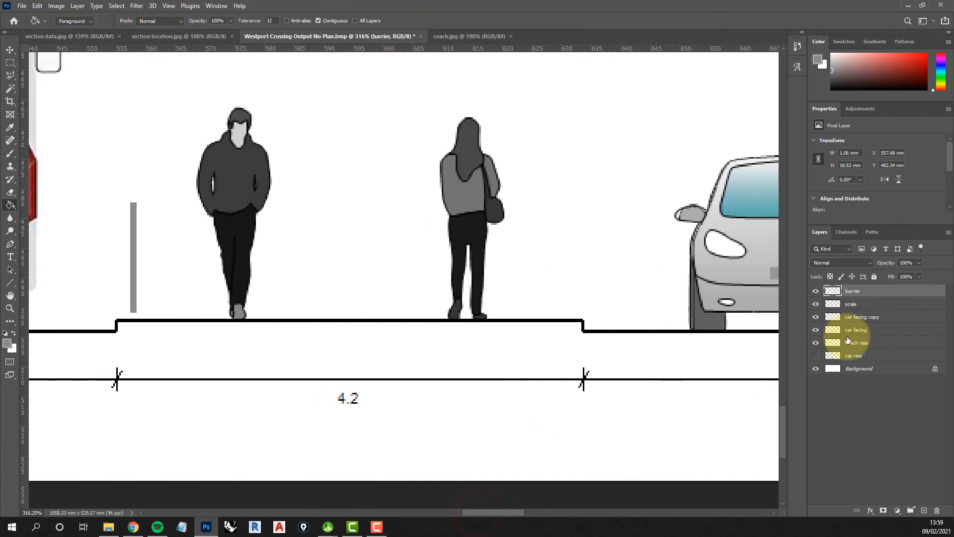
{"action": "left_click_drag", "start_coordinate": [884, 294], "coordinate": [924, 511]}
{"action": "left_click", "coordinate": [10, 50]}
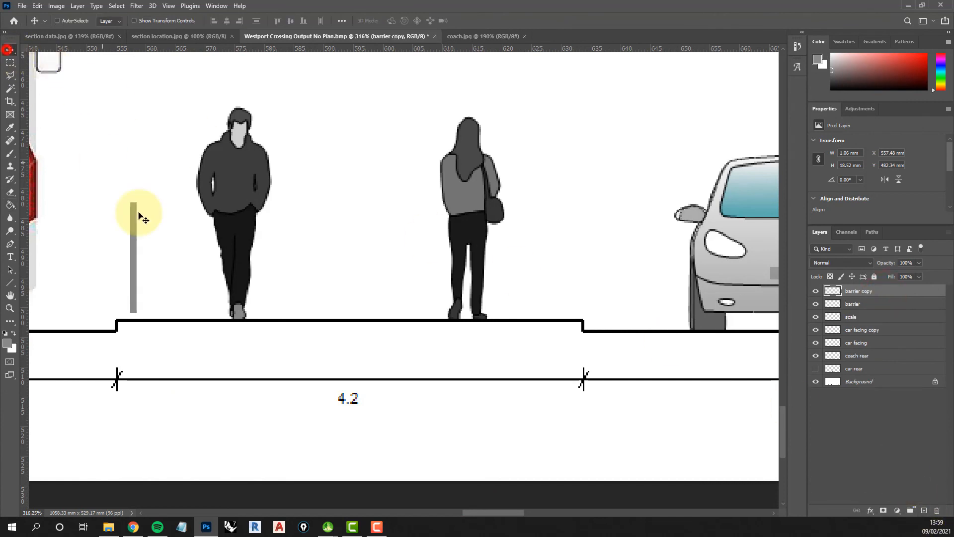
{"action": "mouse_move", "coordinate": [136, 268]}
{"action": "left_mouse_down"}
{"action": "mouse_move", "coordinate": [509, 268]}
{"action": "mouse_move", "coordinate": [573, 275]}
{"action": "mouse_move", "coordinate": [566, 283]}
{"action": "left_mouse_up"}
Duplicate the barrier again and place the copy at the kerb of the far pavement, at about X 859.1 mm.
{"action": "scroll", "coordinate": [454, 398], "scroll_direction": "down", "scroll_amount": 6}
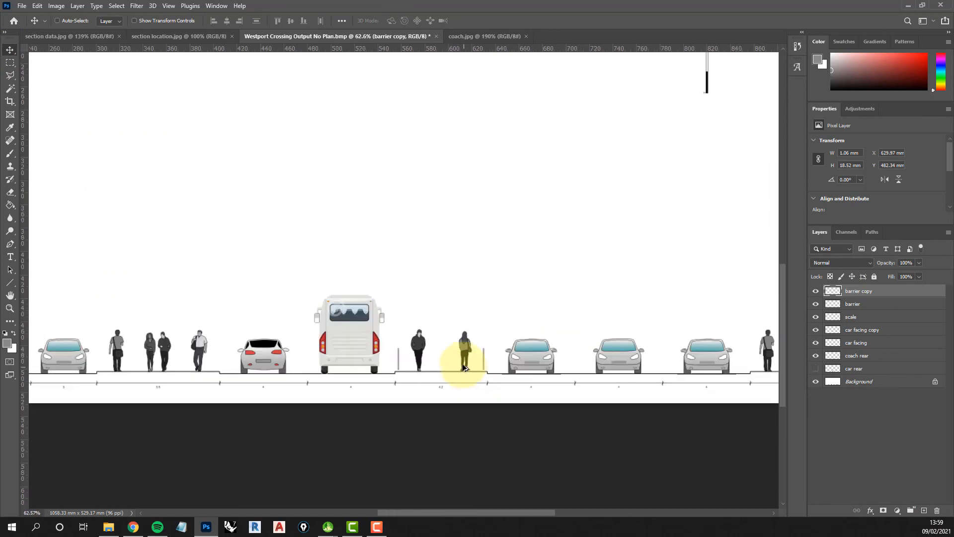
{"action": "left_click_drag", "start_coordinate": [528, 511], "coordinate": [564, 517]}
{"action": "left_click_drag", "start_coordinate": [895, 292], "coordinate": [927, 512]}
{"action": "left_click_drag", "start_coordinate": [341, 367], "coordinate": [611, 364]}
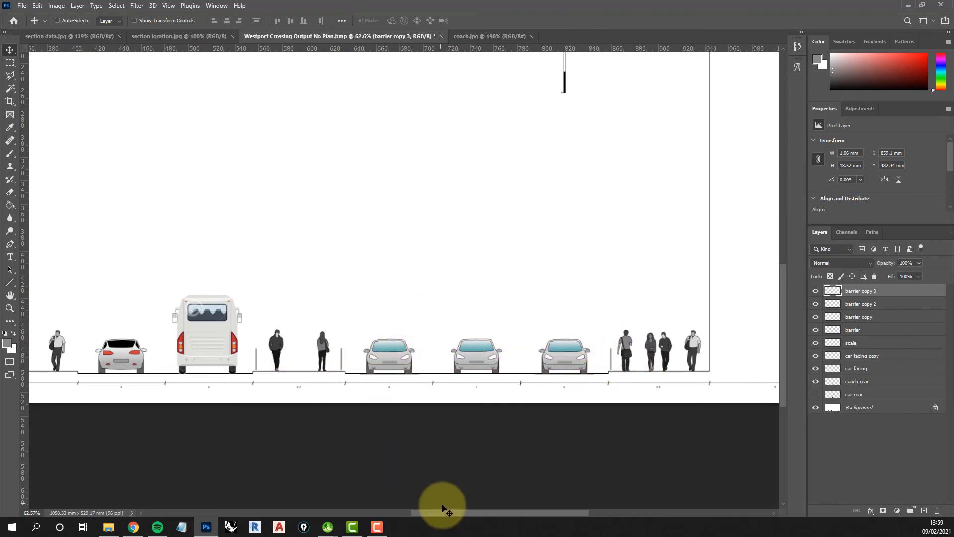
Hide the scale layer to take the vertical black-and-white scale bar off the section.
{"action": "left_click_drag", "start_coordinate": [447, 512], "coordinate": [413, 509]}
{"action": "scroll", "coordinate": [411, 334], "scroll_direction": "down", "scroll_amount": 3}
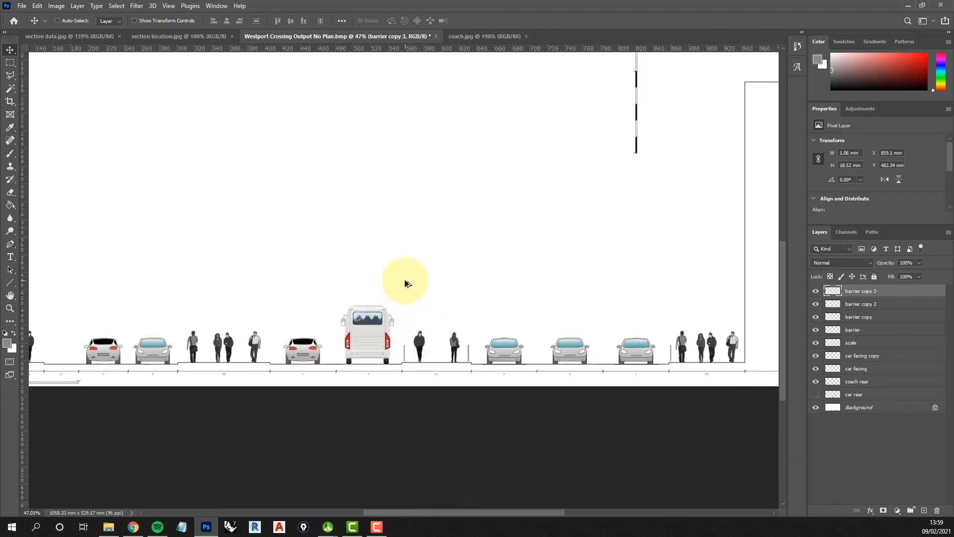
{"action": "left_click", "coordinate": [815, 343]}
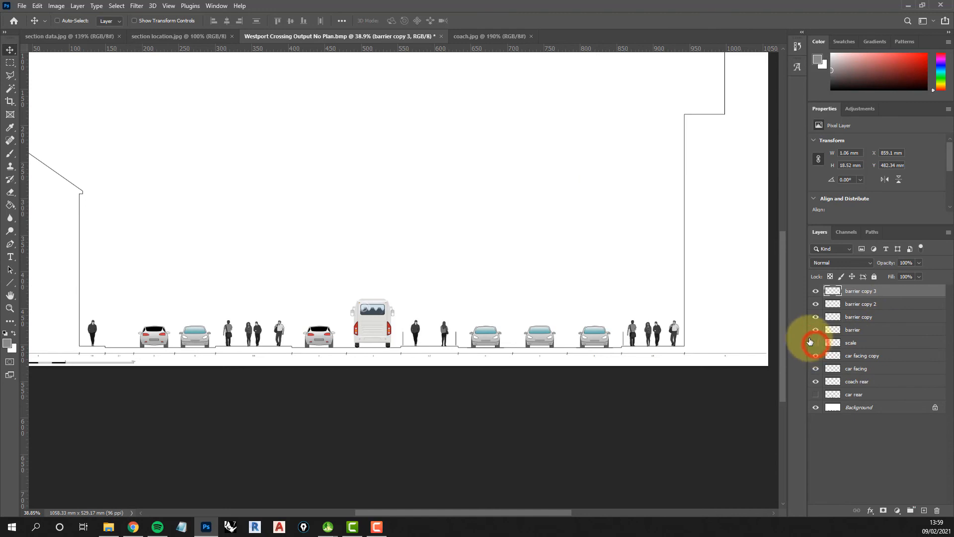
{"action": "scroll", "coordinate": [620, 223], "scroll_direction": "down", "scroll_amount": 2}
{"action": "scroll", "coordinate": [496, 235], "scroll_direction": "up", "scroll_amount": 1}
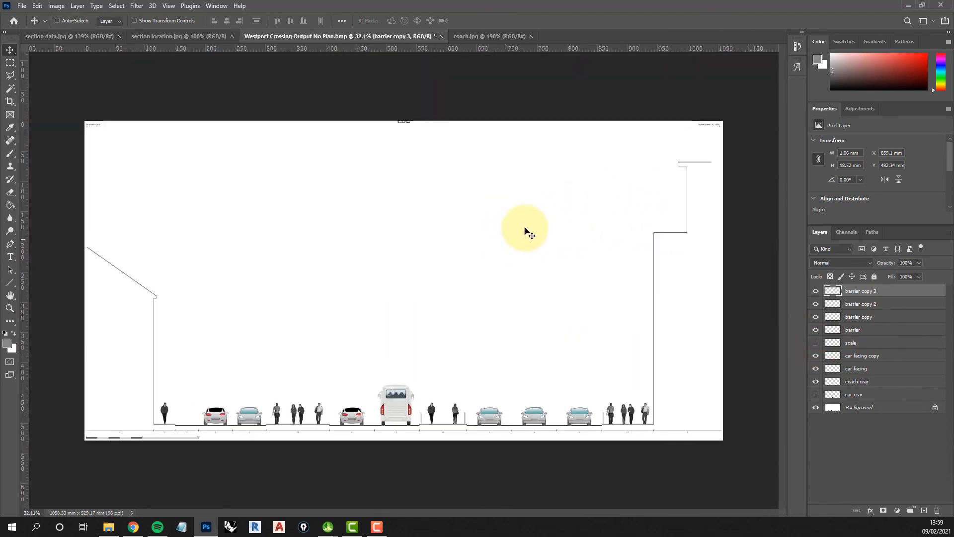